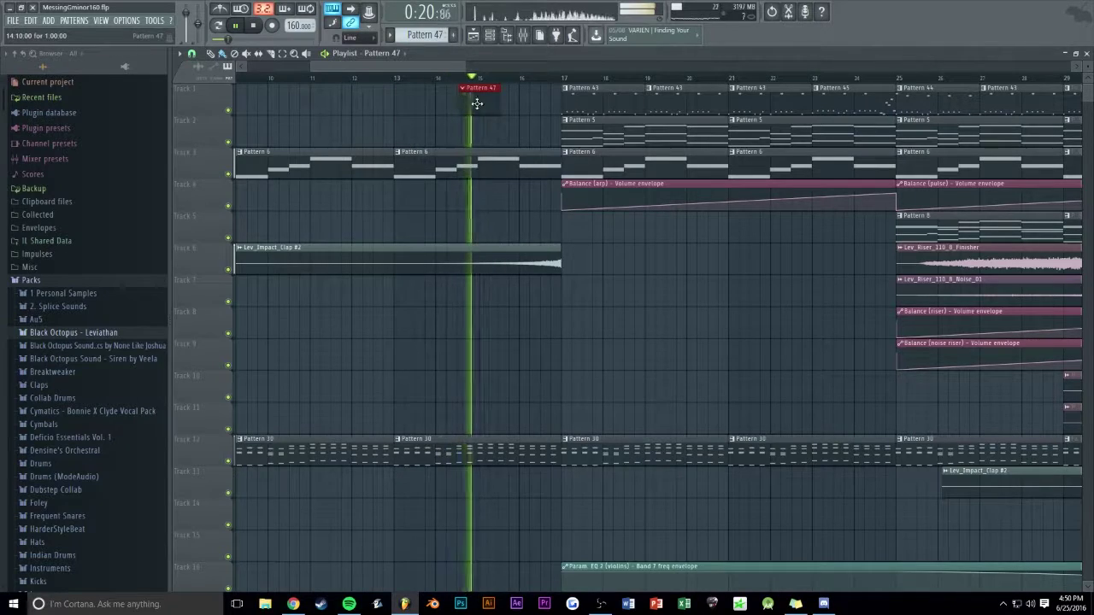
Place the Pattern 47 clip on Track 1 just before bar 17 and bring up its Superior Drummer 2 piano roll.
double_click(537, 105)
click(724, 161)
click(729, 209)
key(space)
right_click(724, 190)
click(767, 188)
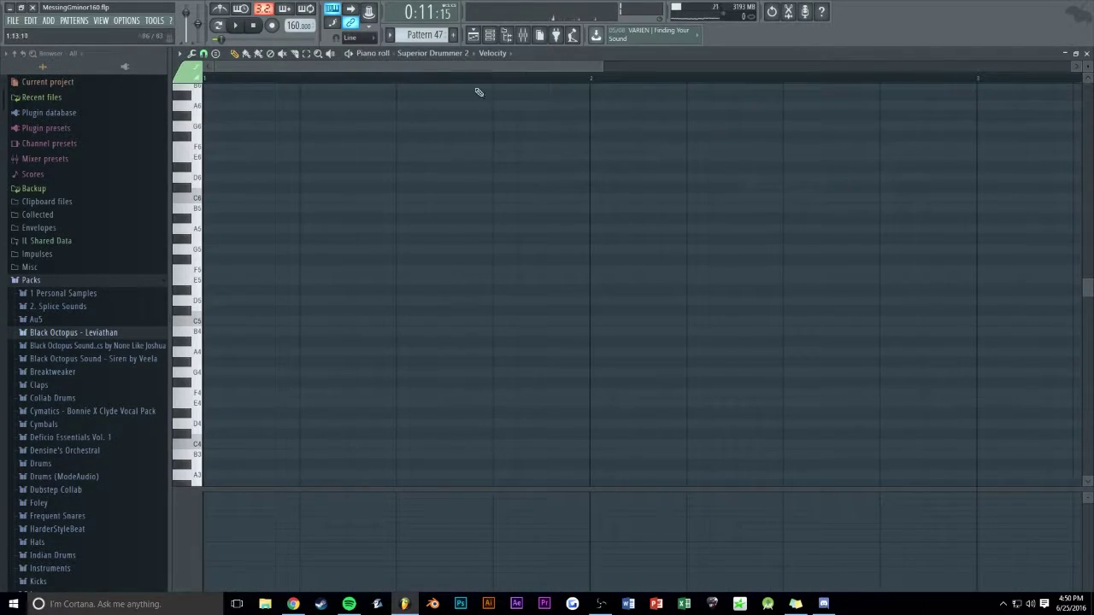
Draw a one-bar drum fill with two D3 notes, two C3 notes and a closing G3 note, and play it back.
scroll(234, 350, down, 5)
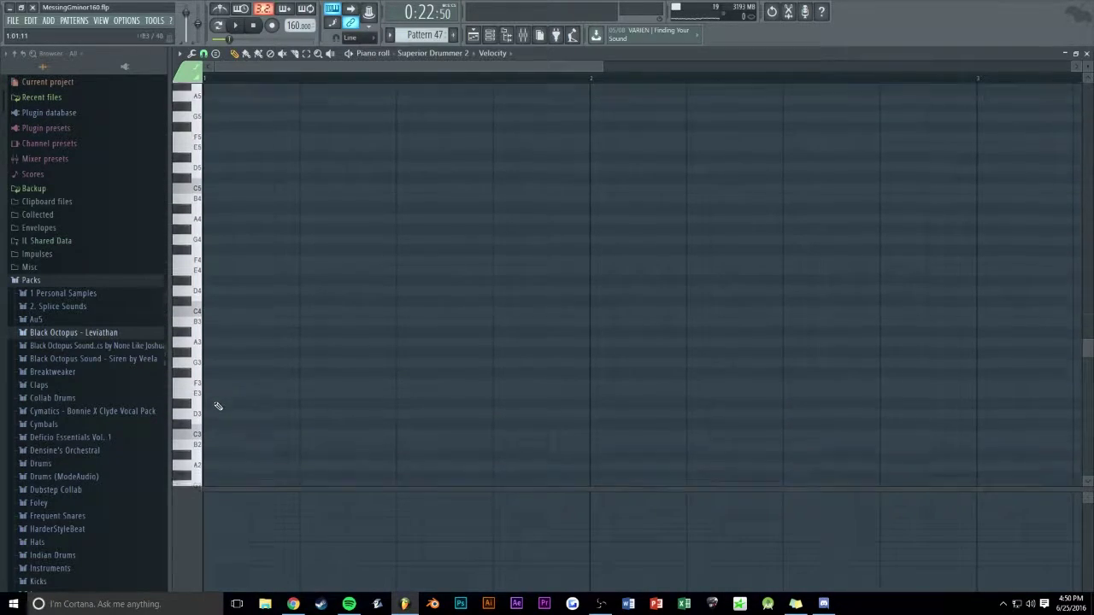
click(208, 391)
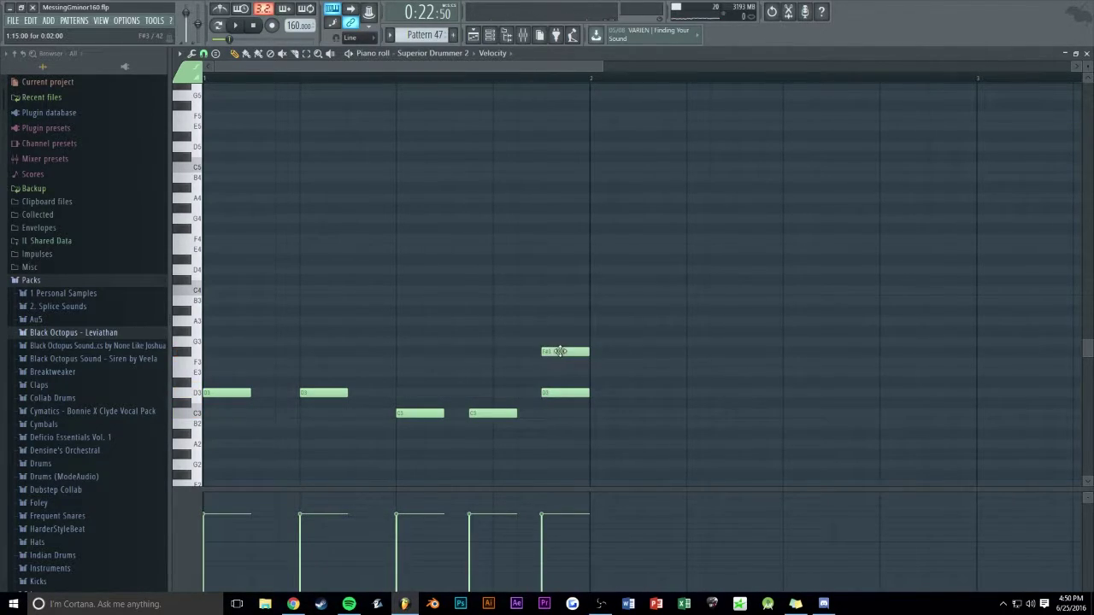
key(space)
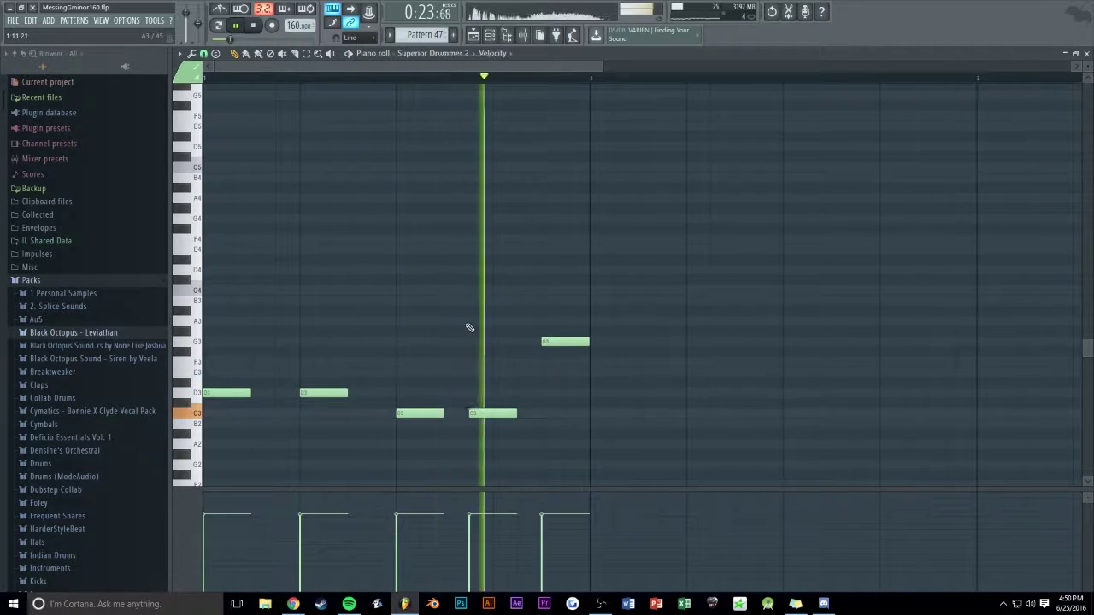
Raise the fill's note velocities so they build up towards the last note, and play the result.
drag(630, 306, 411, 424)
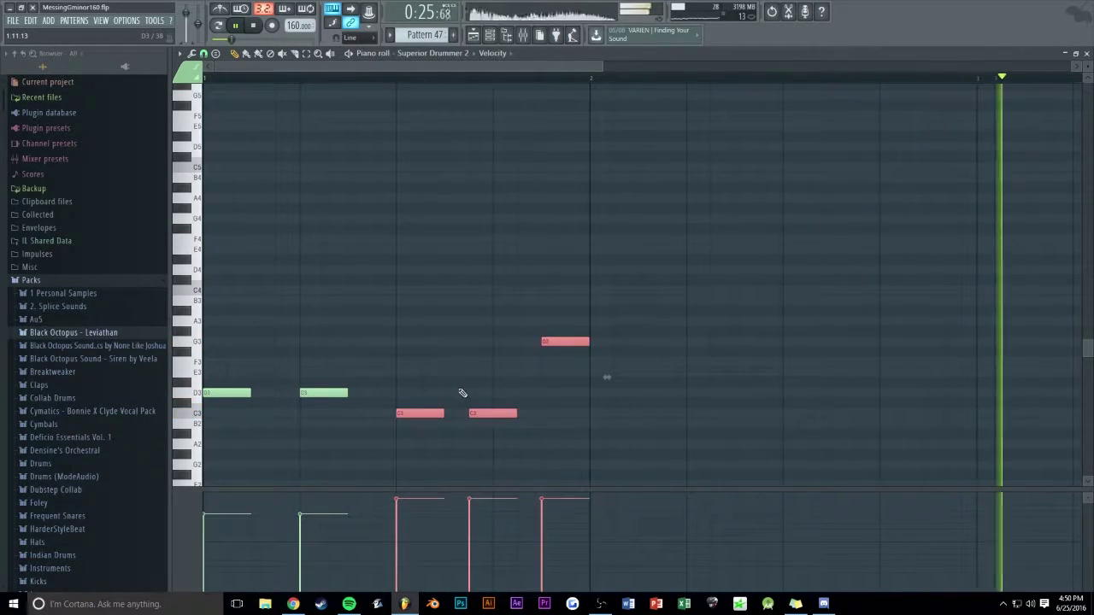
drag(639, 295, 427, 439)
key(space)
drag(654, 284, 109, 467)
scroll(344, 310, up, 2)
ctrl+click(376, 299)
key(space)
key(space)
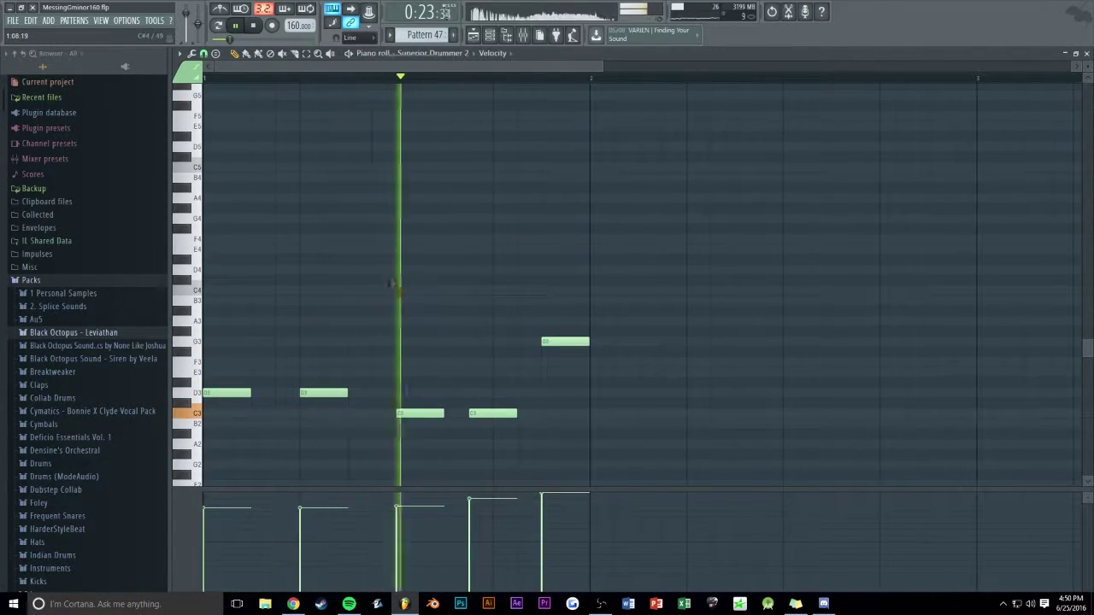
Move the fill's first two notes to E3 and the last to F3, add an A3 note before it, and audition the fill.
key(space)
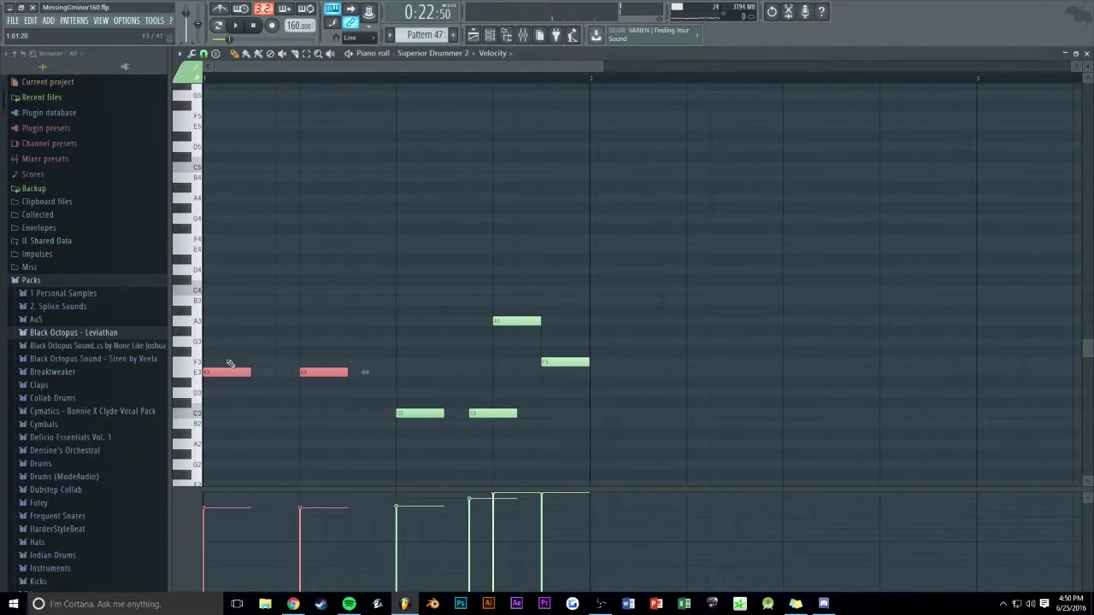
key(space)
ctrl+click(310, 292)
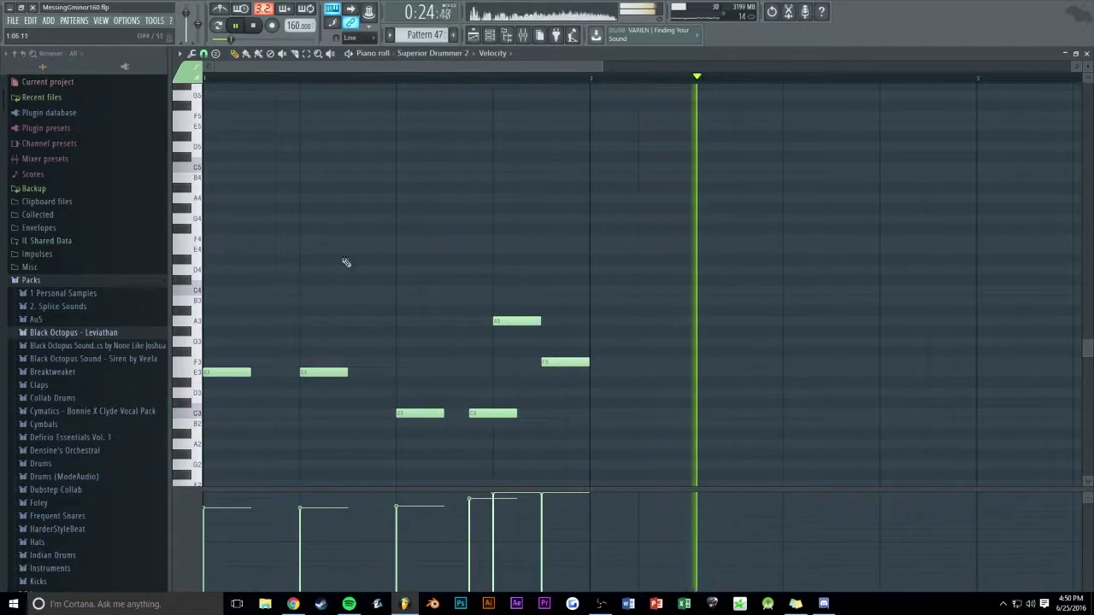
key(Escape)
key(Escape)
Shorten the Track 12 Pattern 30 clip before bar 25 by one beat and play the transition.
scroll(469, 90, down, 8)
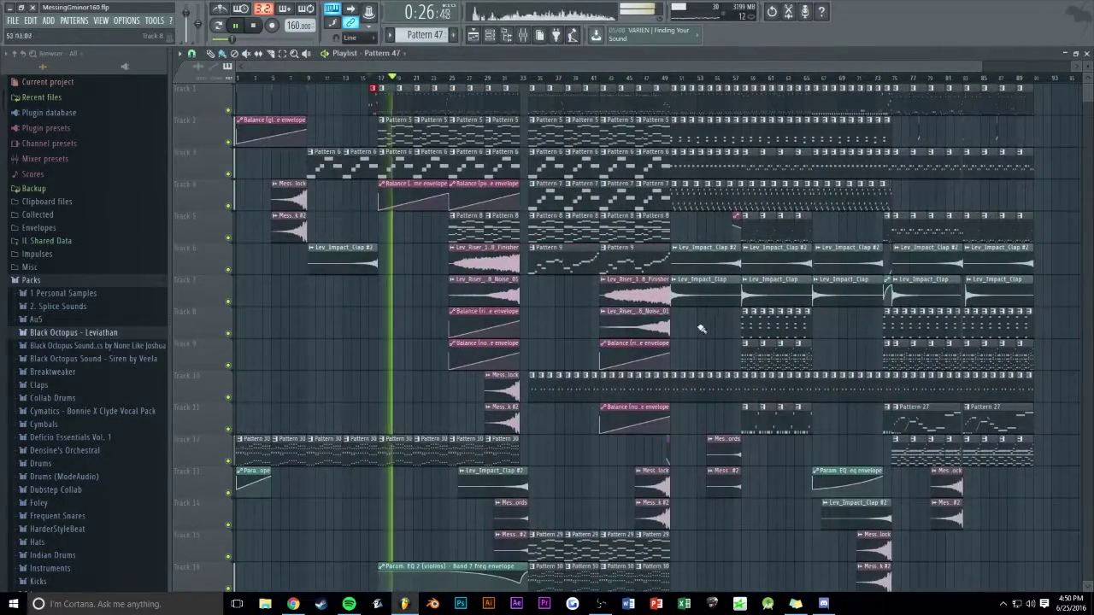
scroll(453, 66, down, 1)
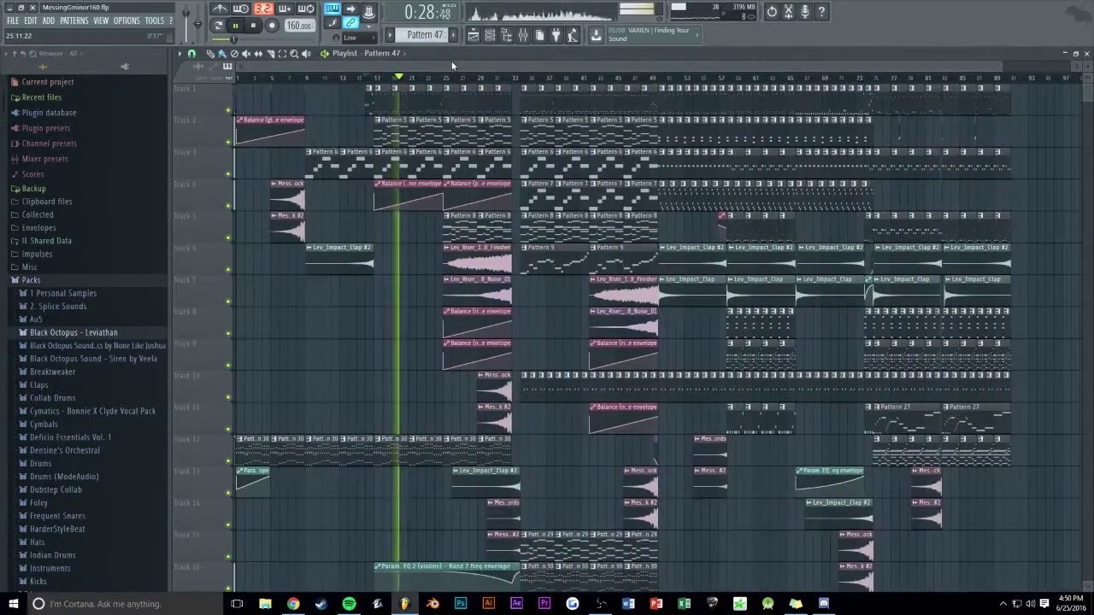
scroll(452, 66, up, 5)
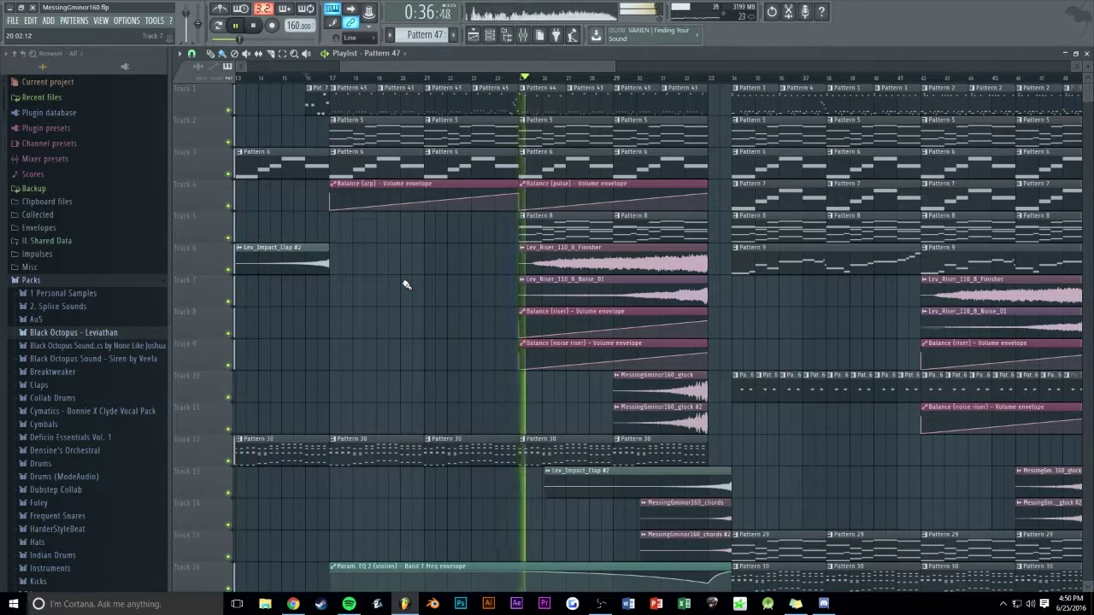
key(space)
scroll(496, 65, up, 5)
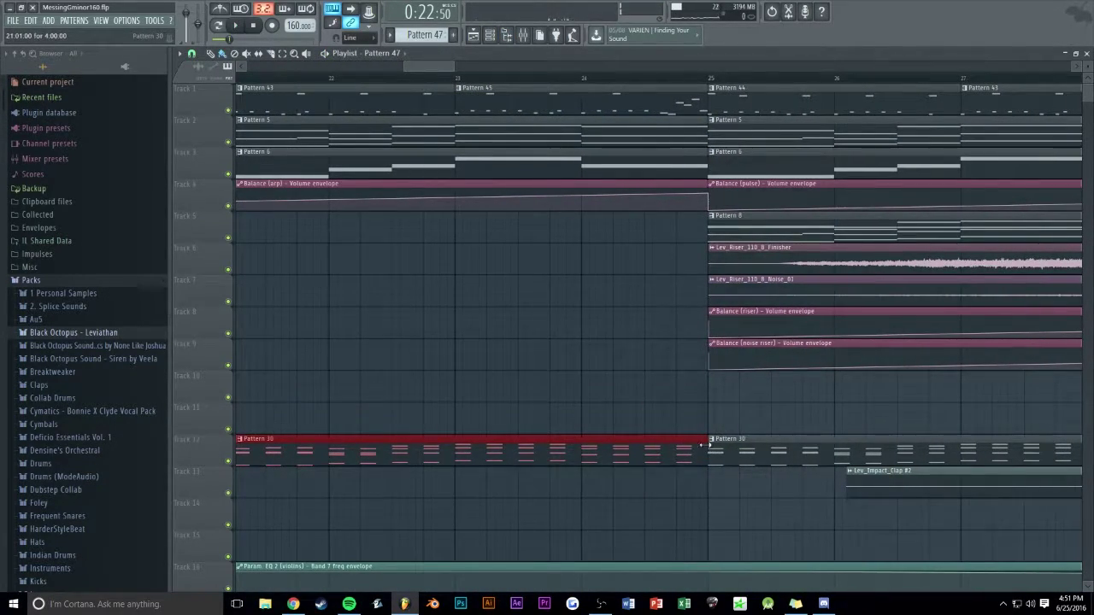
click(567, 78)
key(space)
ctrl+click(583, 292)
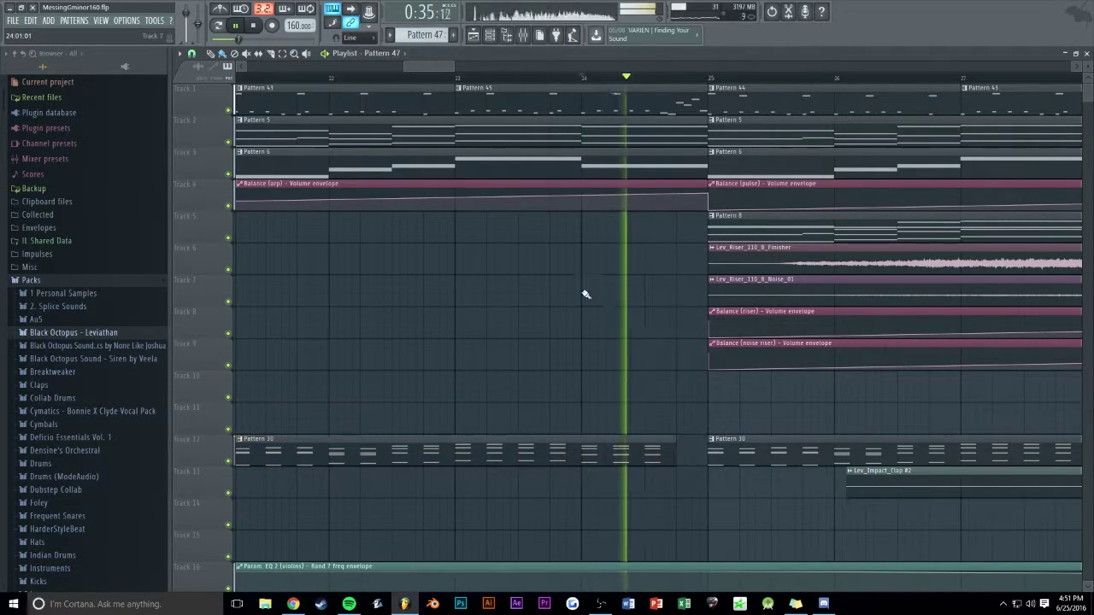
Try an edit on the violins' Band 7 freq envelope on Track 16 and undo it.
scroll(435, 66, down, 4)
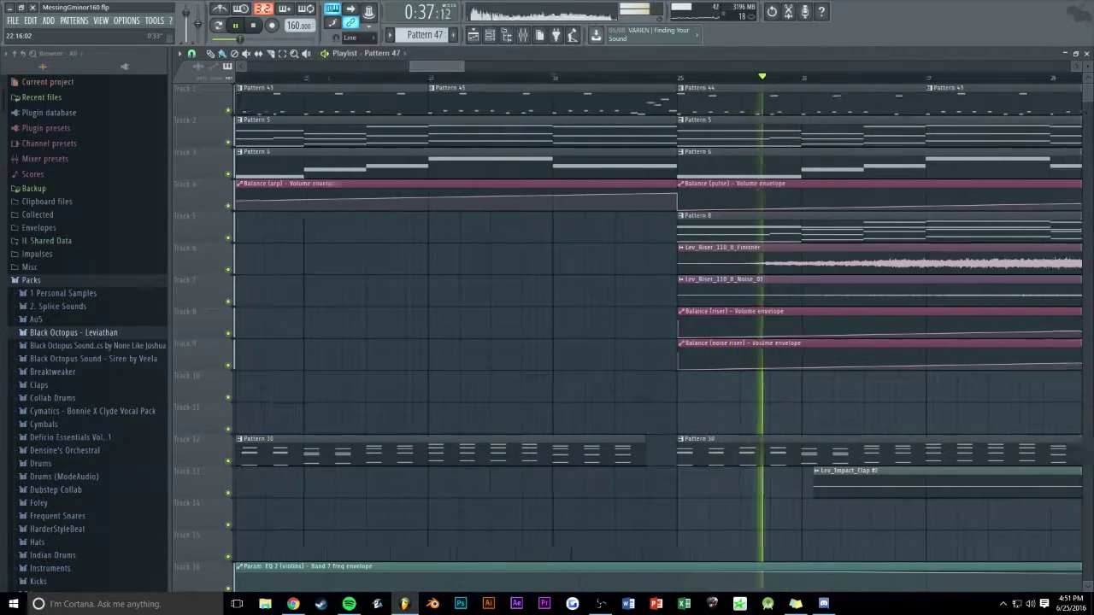
scroll(436, 66, down, 4)
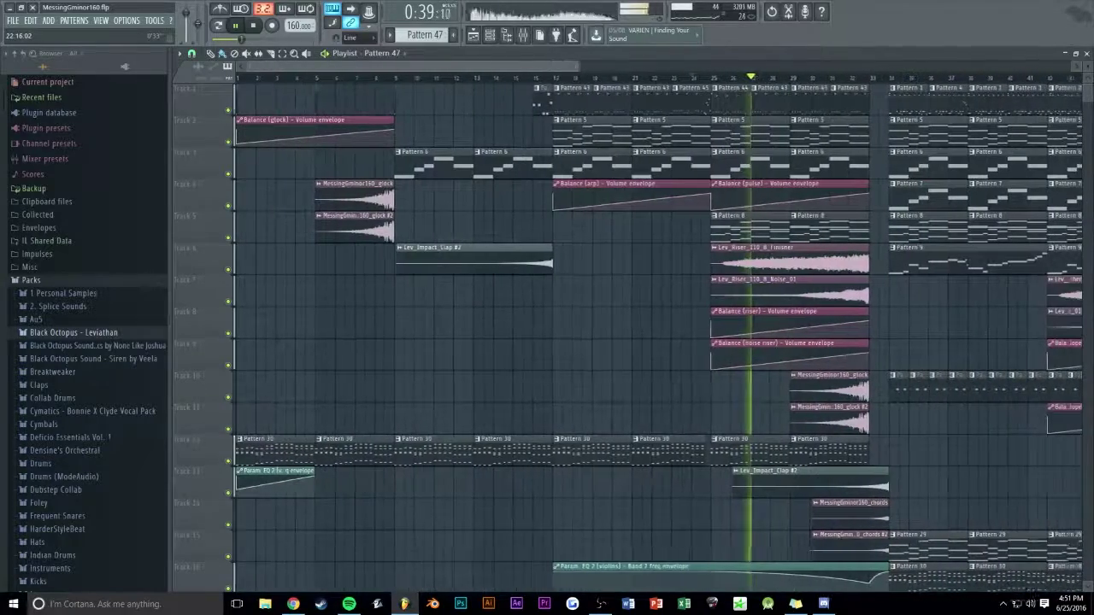
scroll(700, 453, down, 4)
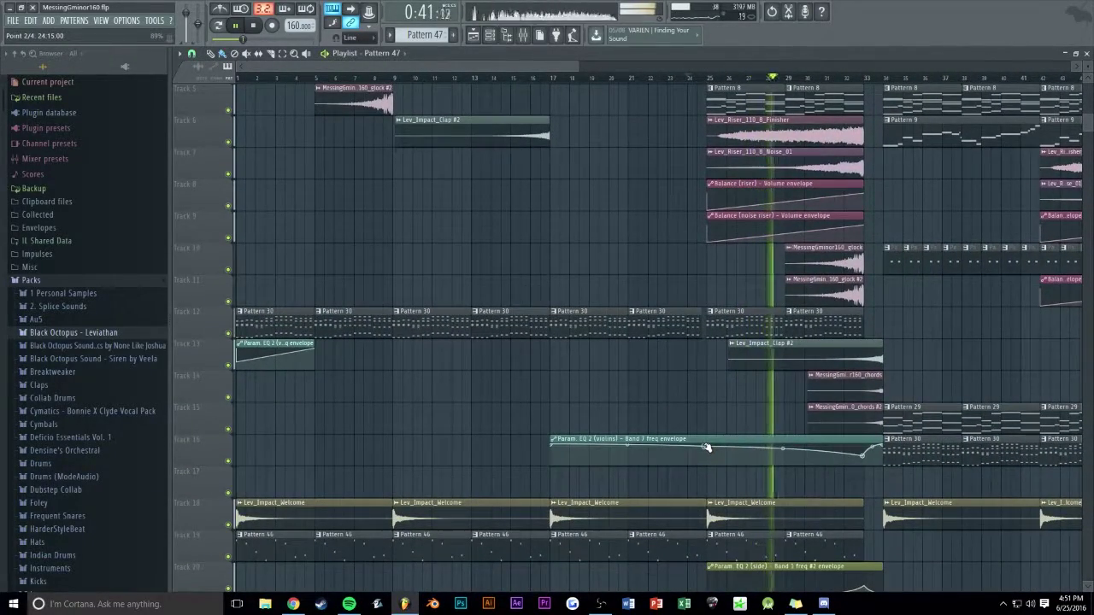
key(ctrl+z)
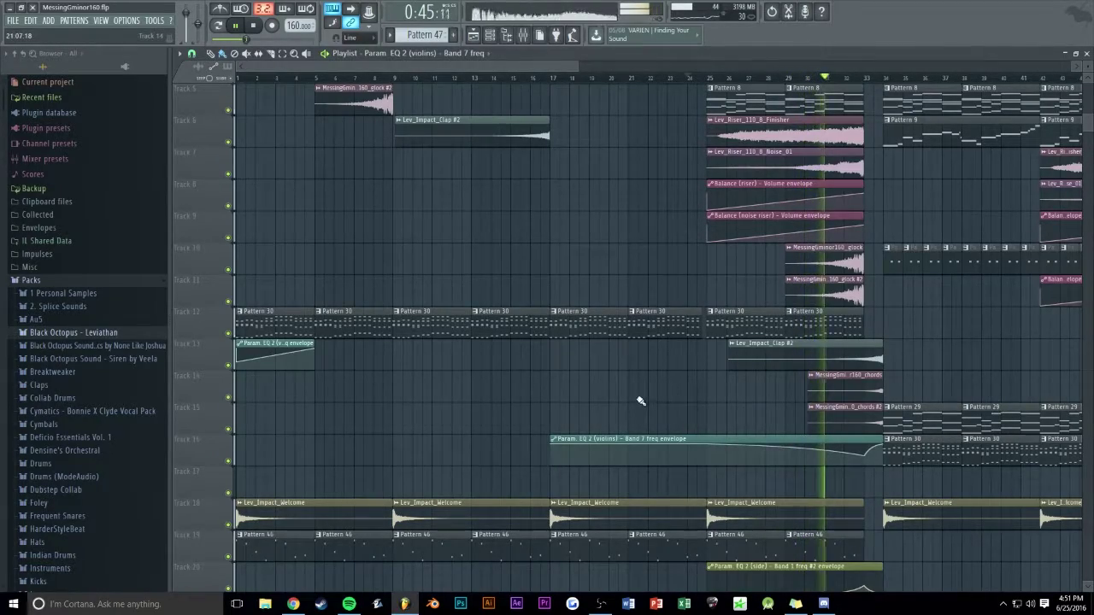
scroll(640, 401, up, 4)
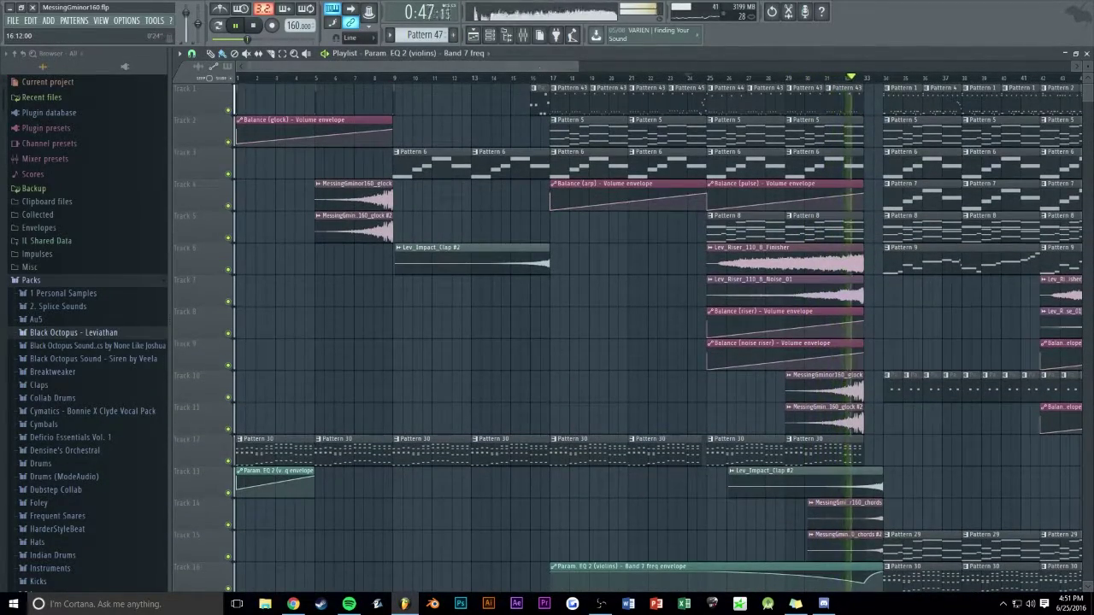
Place a Pattern 47 clip on Track 7 in the empty bar 33 and play through the fill.
scroll(538, 66, down, 2)
scroll(538, 65, up, 6)
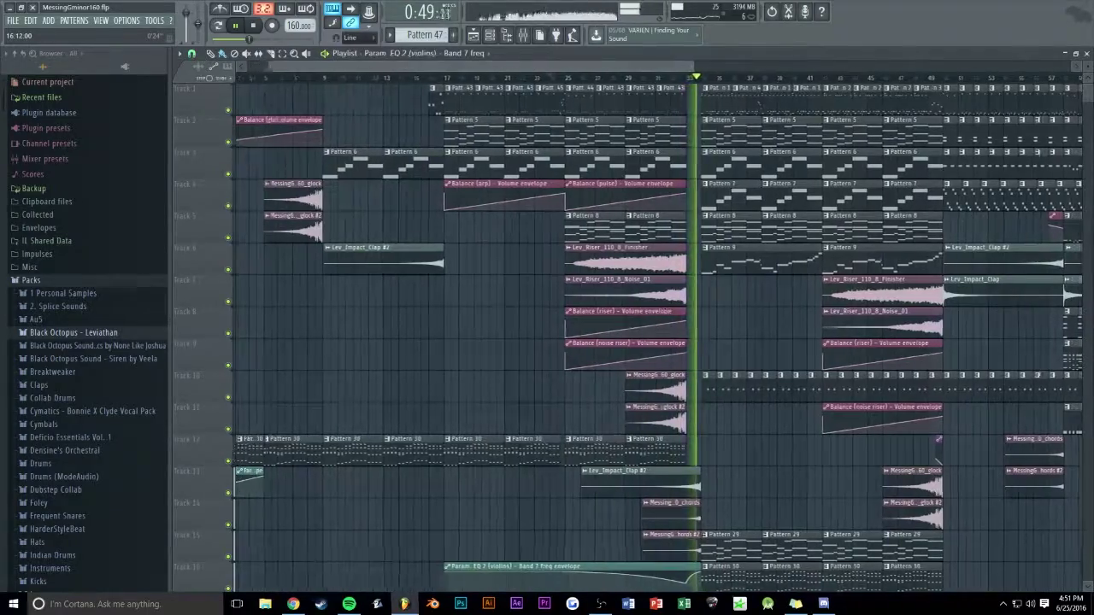
key(F4)
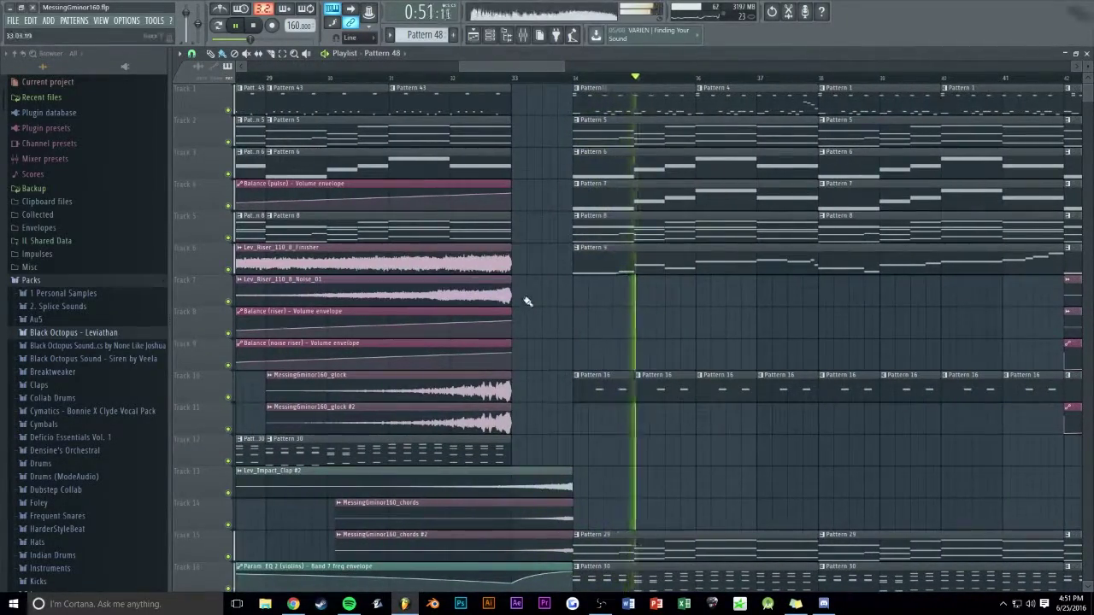
scroll(542, 62, down, 5)
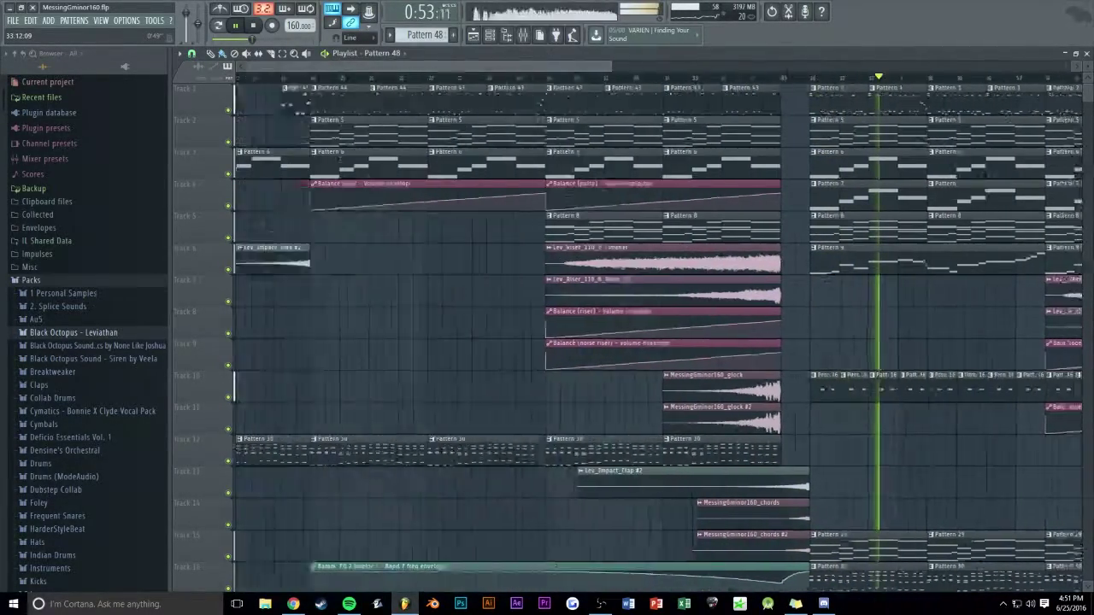
scroll(632, 289, up, 5)
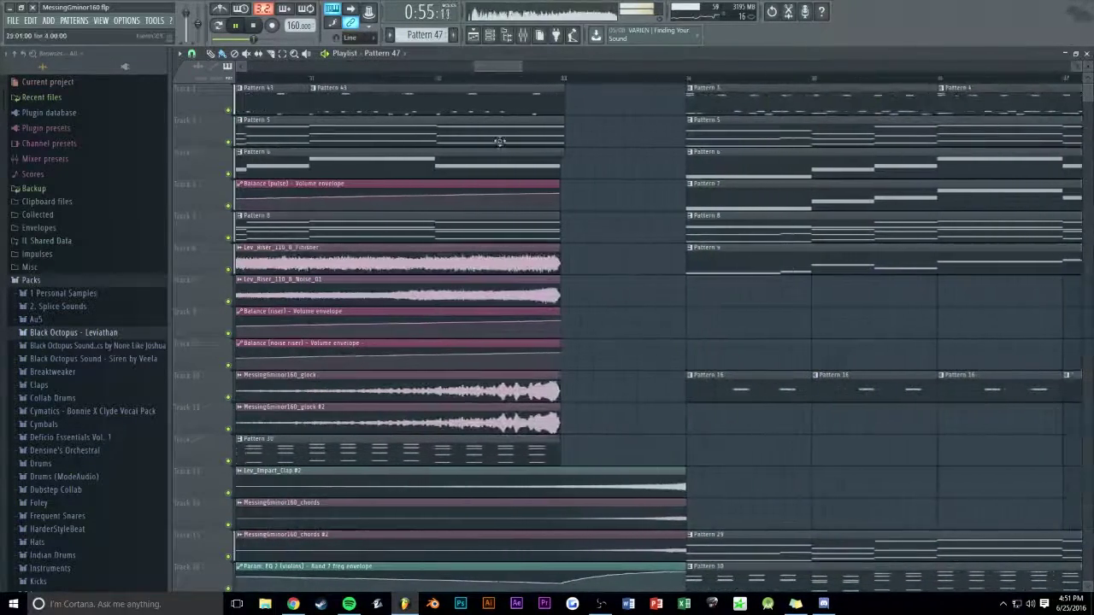
click(632, 288)
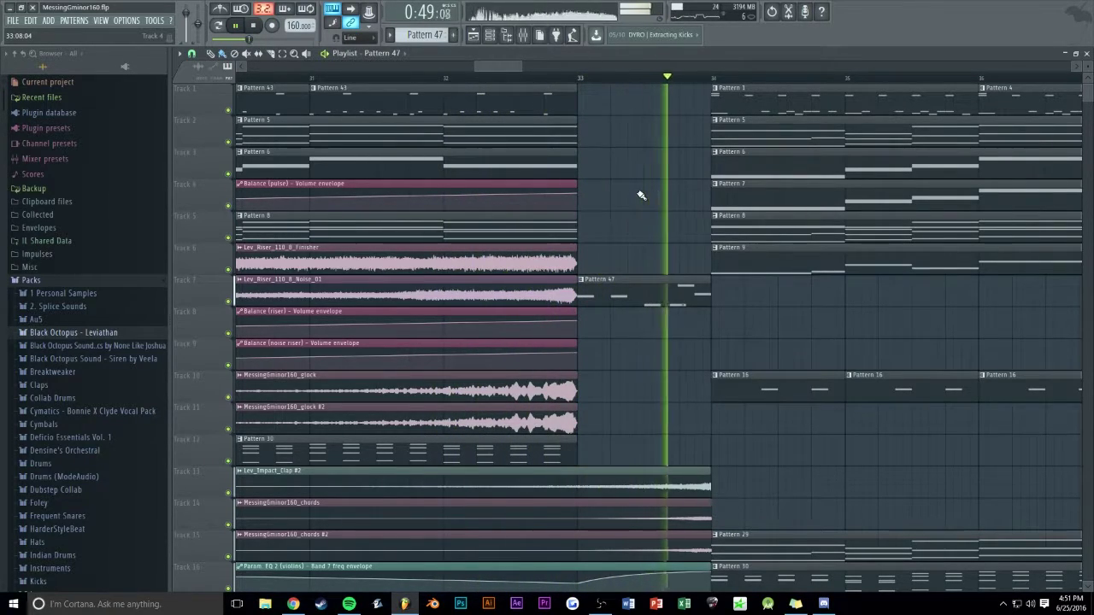
key(space)
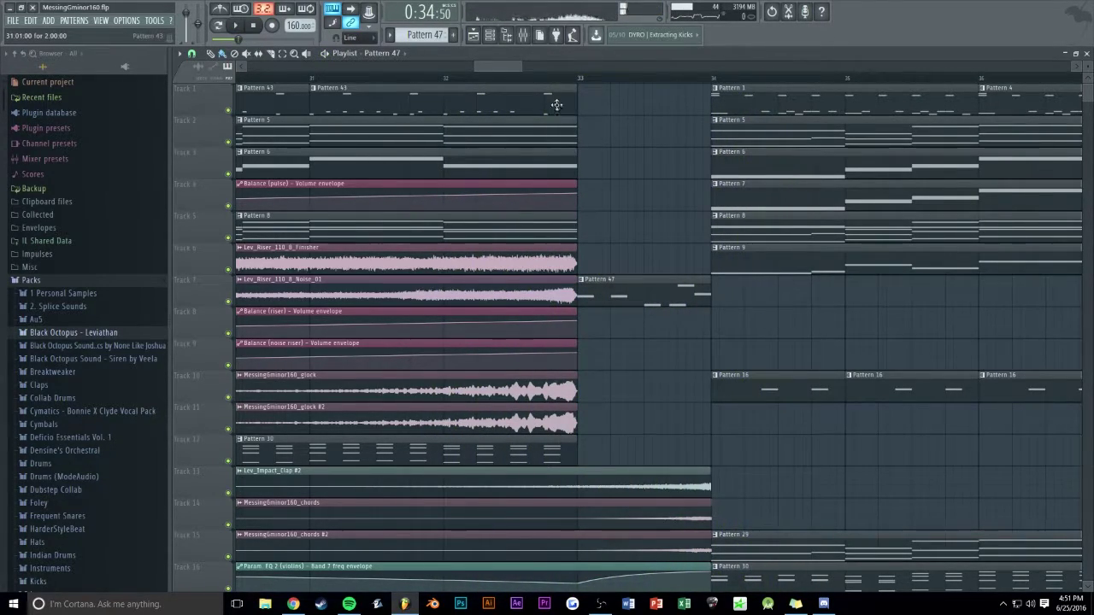
Make the bar 33 fill clip a unique pattern and raise all its note velocities to the maximum.
click(582, 281)
click(611, 344)
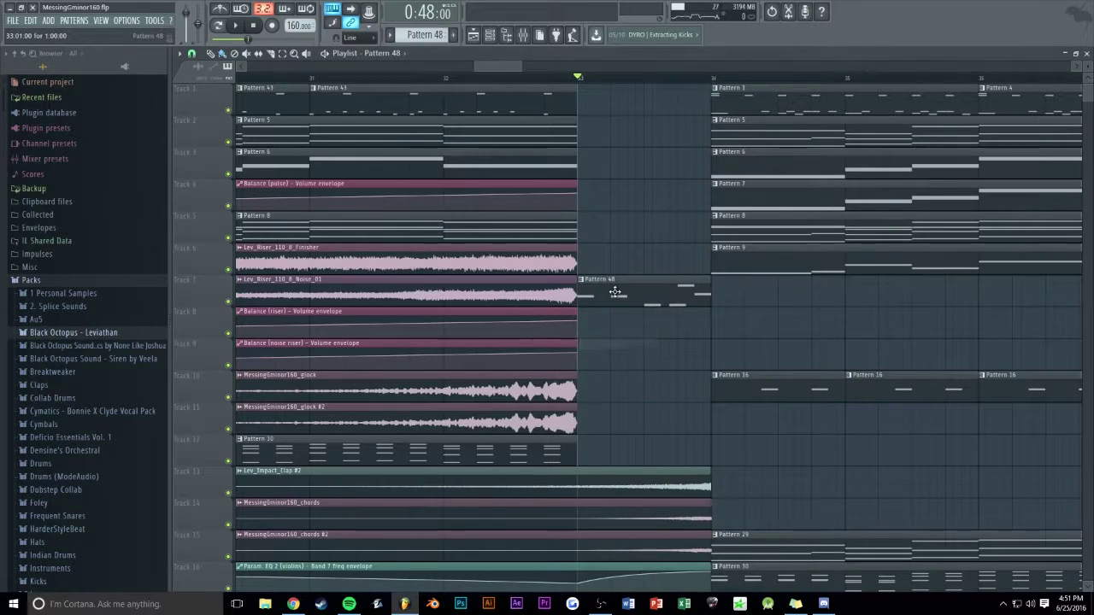
double_click(616, 293)
drag(914, 232, 139, 489)
click(456, 208)
key(space)
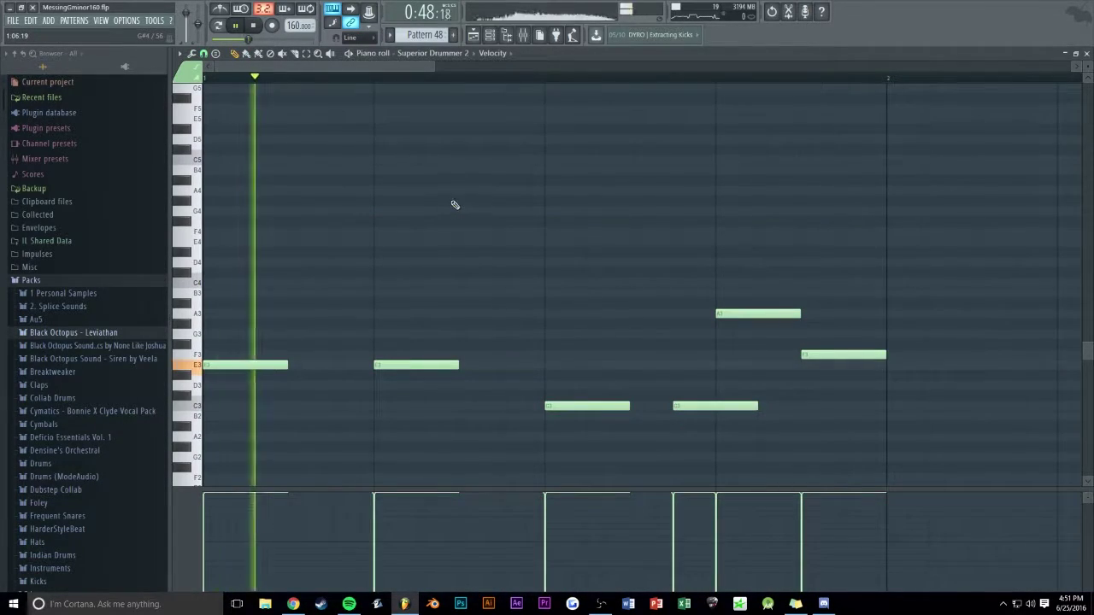
Rework the end of the fill into four short descending notes, B3, A3, G3 and F3.
scroll(397, 62, down, 3)
key(space)
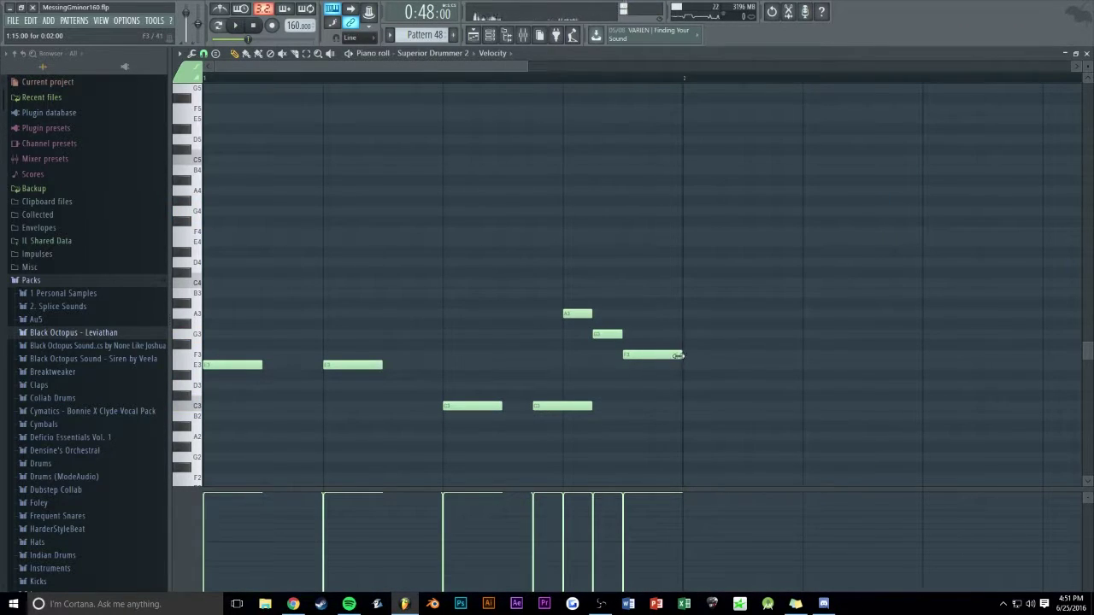
key(space)
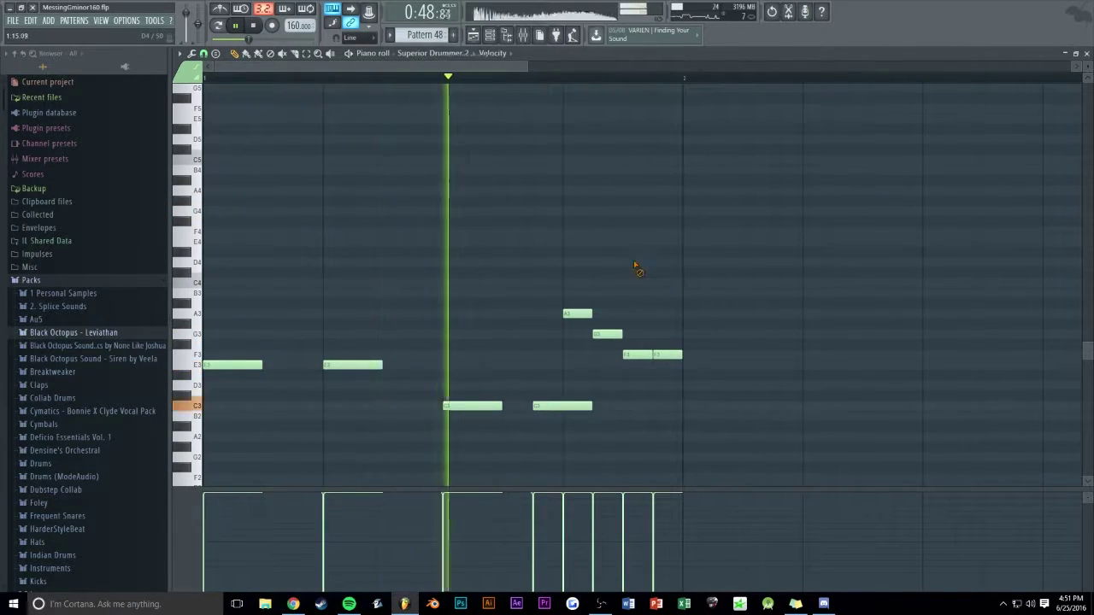
drag(639, 330, 585, 314)
drag(726, 298, 564, 368)
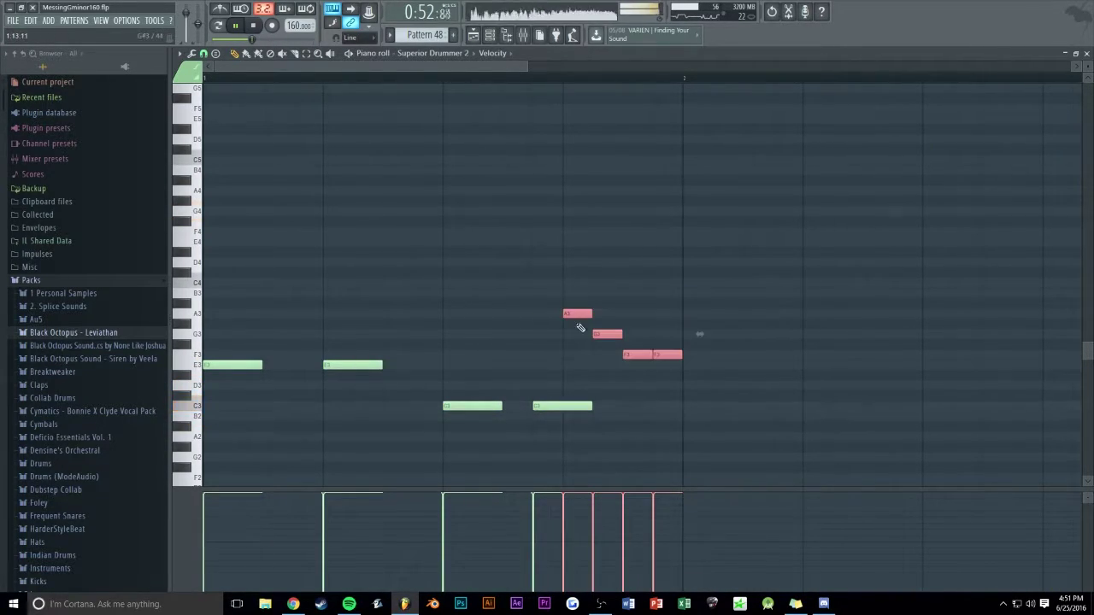
key(space)
Lower the fill's first two notes to D3 and audition the pattern.
drag(401, 342, 244, 385)
key(space)
ctrl+click(266, 323)
key(space)
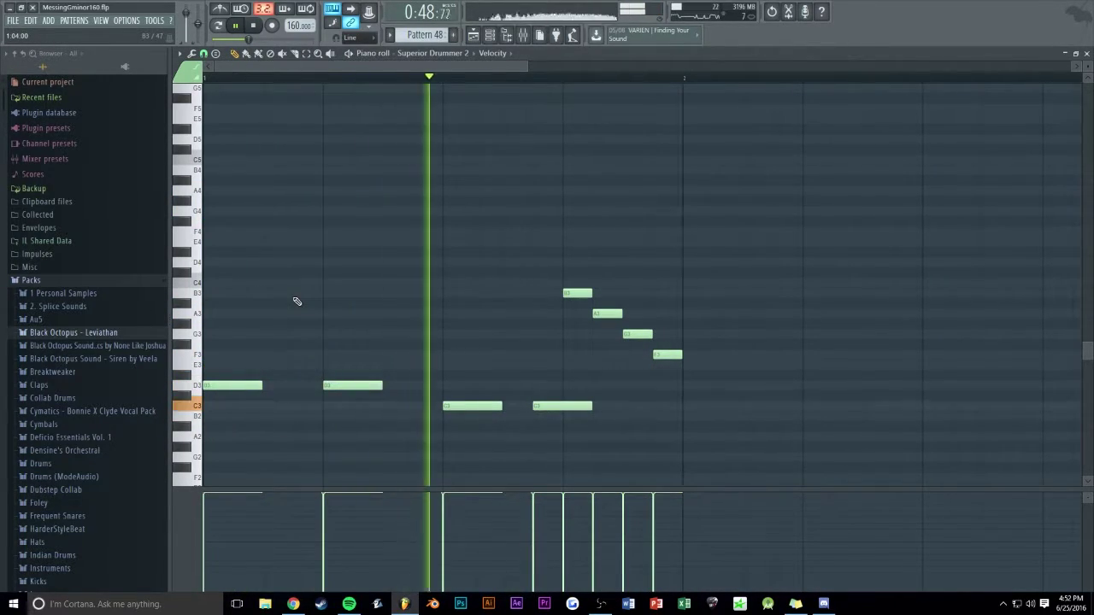
Return to the playlist, play from the end of the build-up and save the project.
key(F7)
click(533, 77)
scroll(581, 162, down, 8)
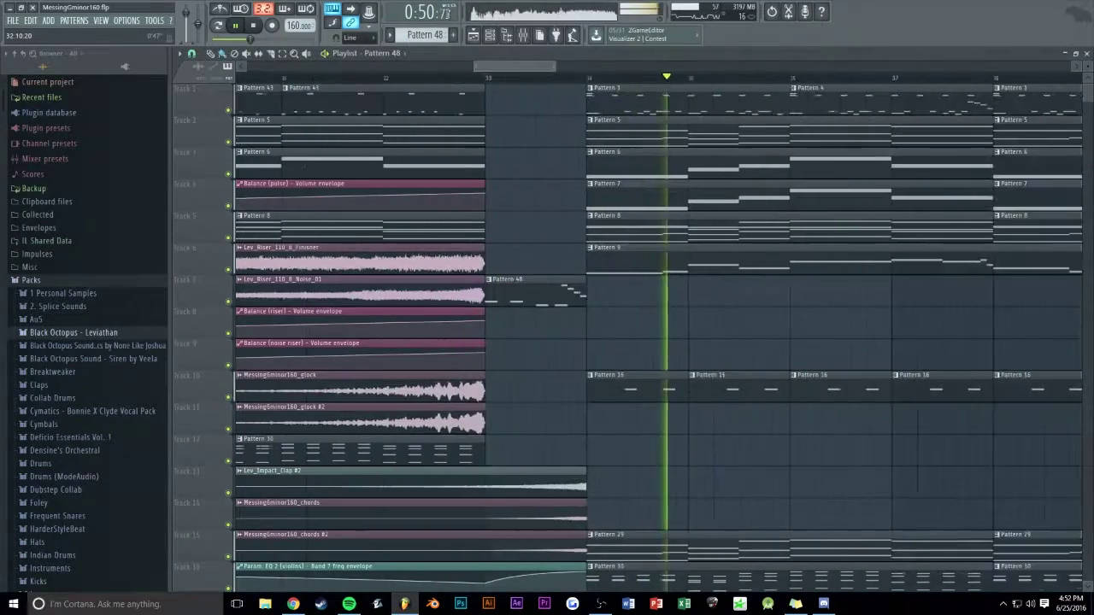
key(ctrl+s)
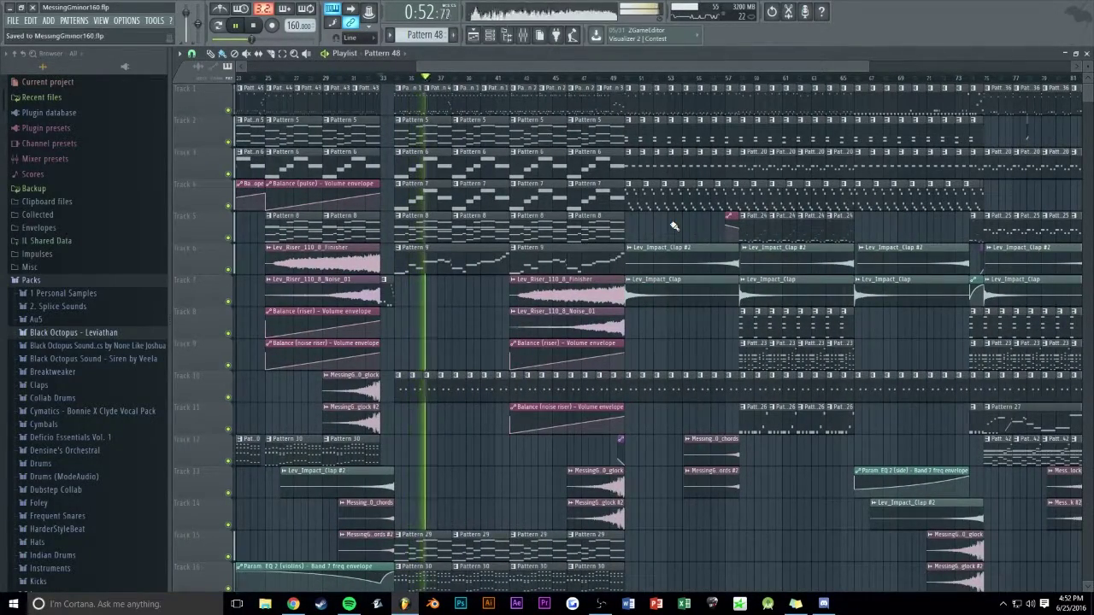
Examine the Fruity parametric EQ 2 curve on the off beat mixer track and return to the playlist.
click(527, 39)
click(522, 259)
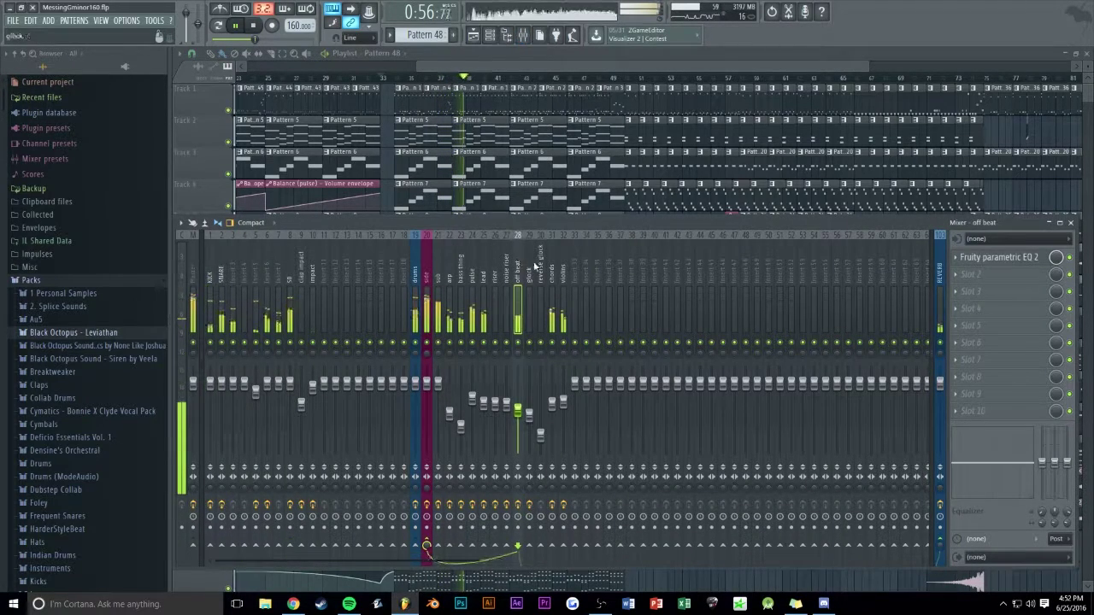
click(998, 258)
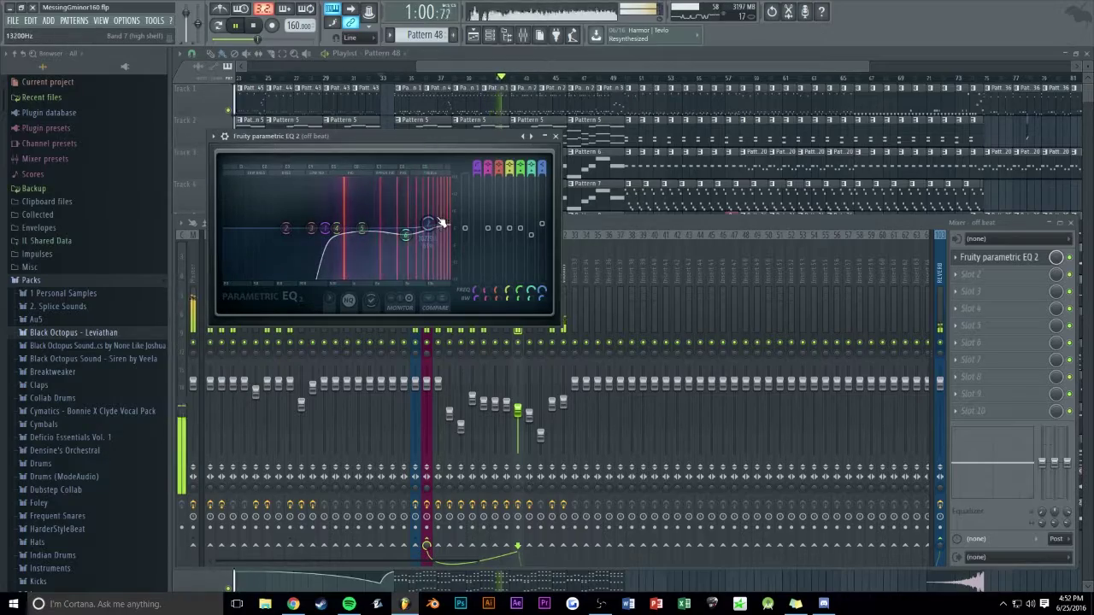
click(556, 138)
click(580, 64)
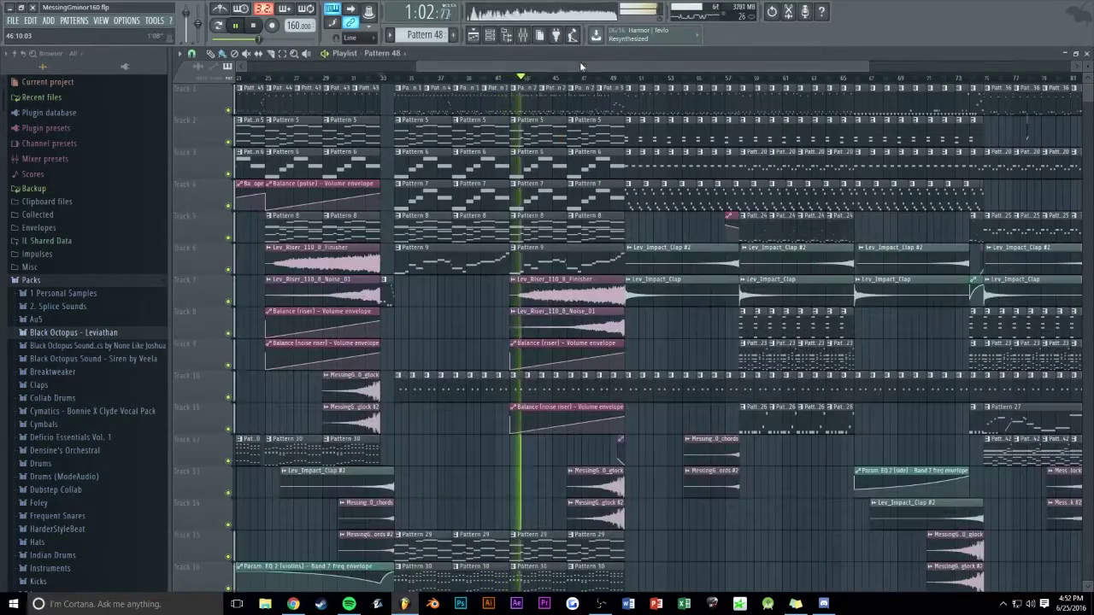
Lay repeated Pattern 16 clips on track 17 from bar 21 through the end of the first build-up.
scroll(581, 63, down, 3)
scroll(386, 283, down, 2)
scroll(386, 283, up, 5)
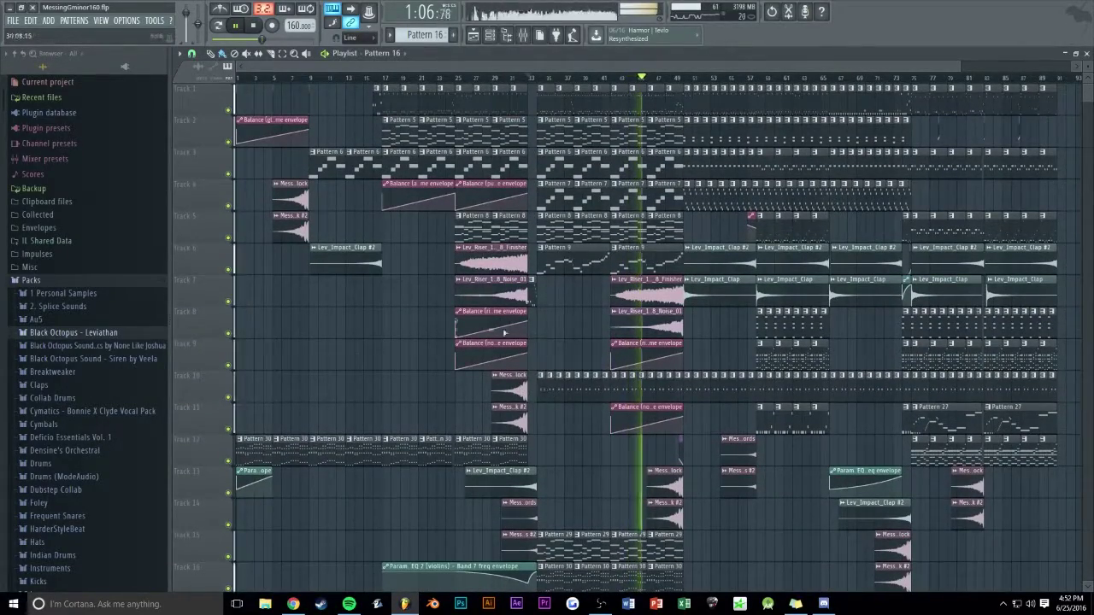
scroll(441, 73, up, 5)
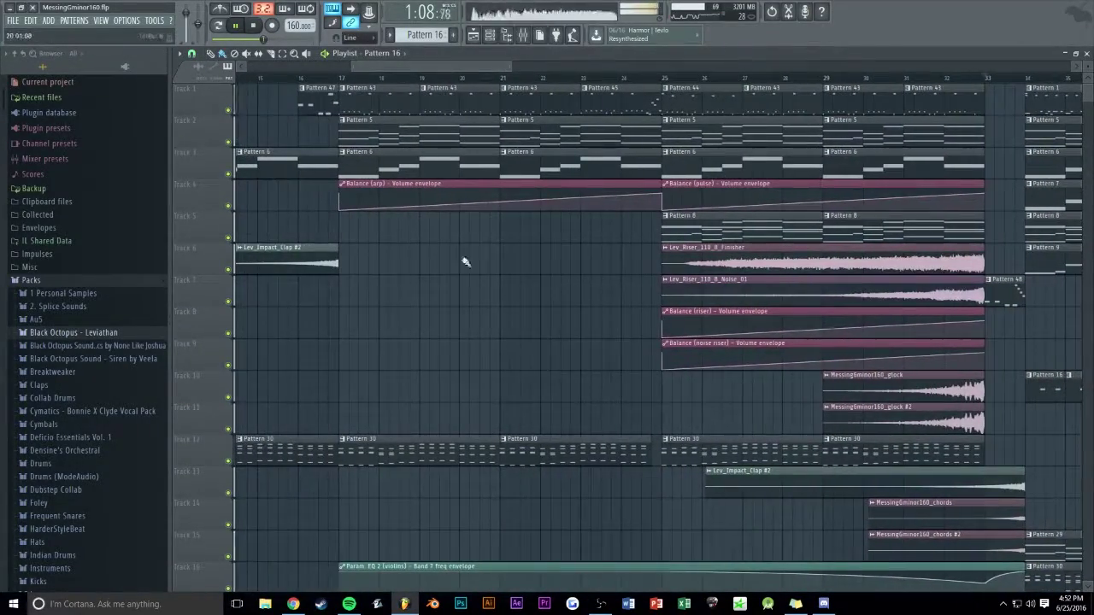
scroll(504, 485, down, 4)
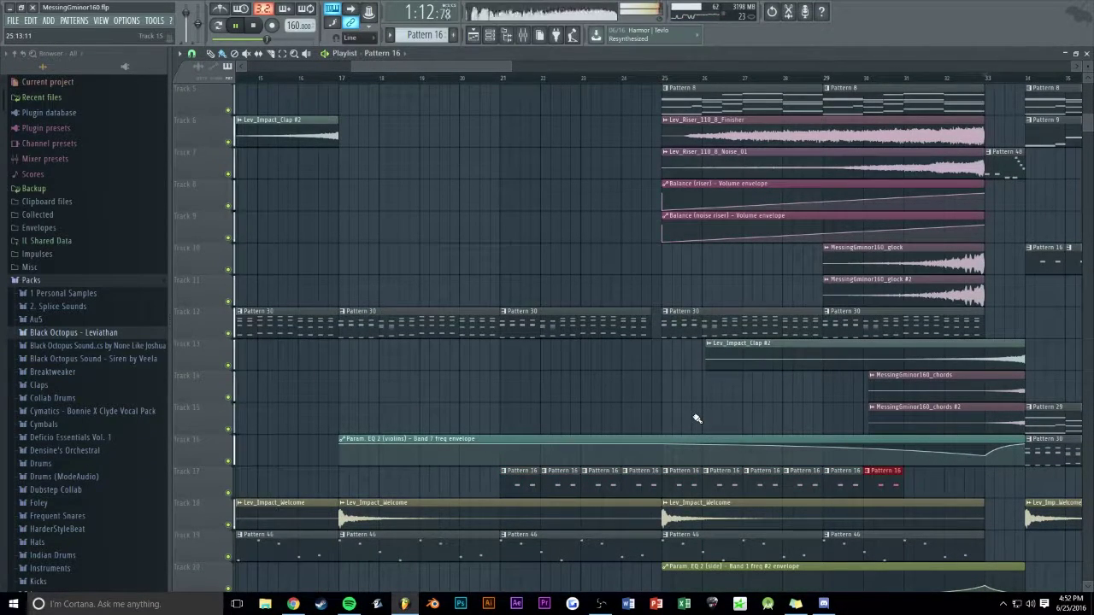
Audition the build-up from just before bar 17 and remove the Pattern 16 clips between bars 21 and 25 on track 17.
scroll(643, 400, up, 4)
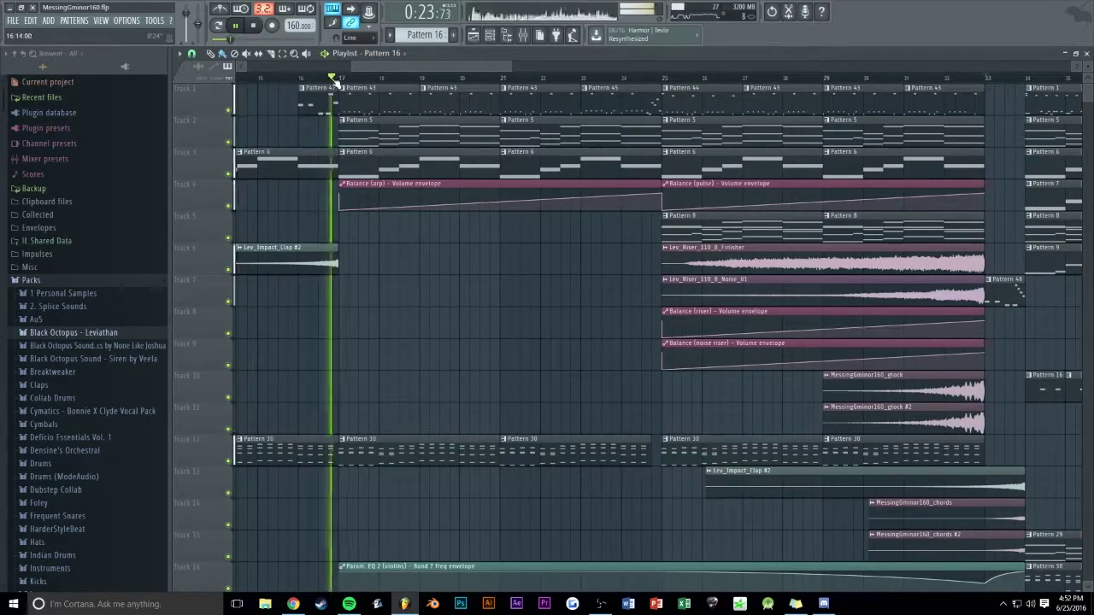
scroll(336, 78, down, 5)
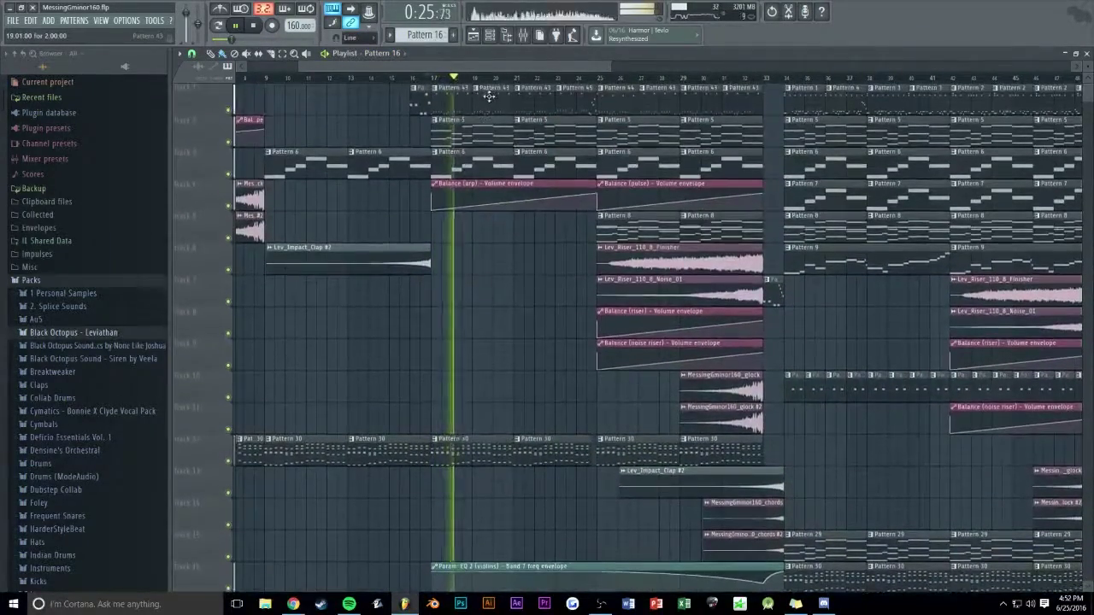
scroll(510, 218, down, 6)
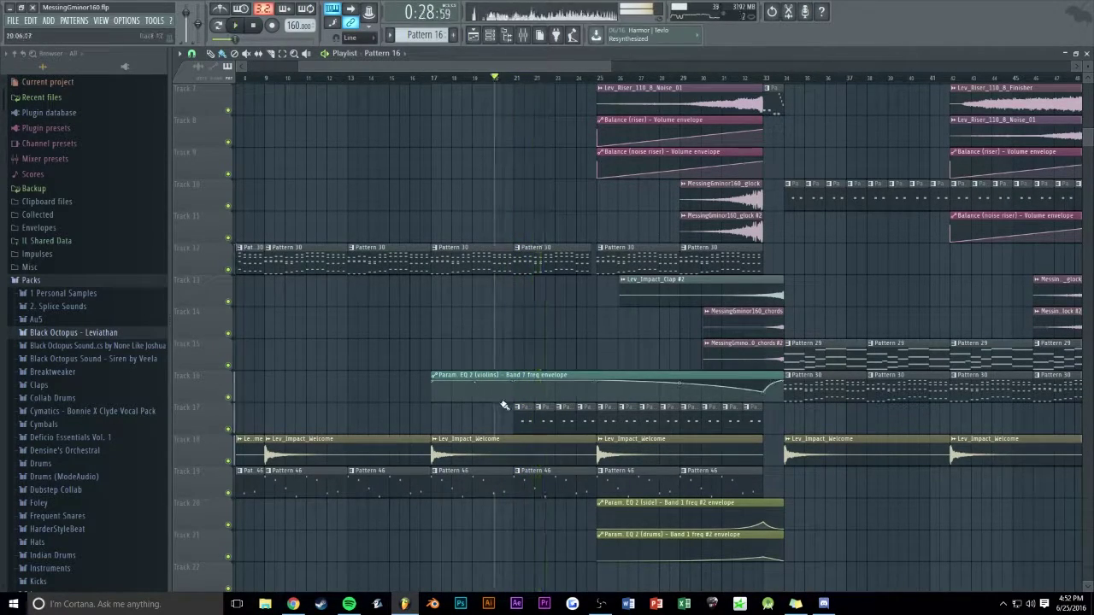
scroll(551, 351, up, 6)
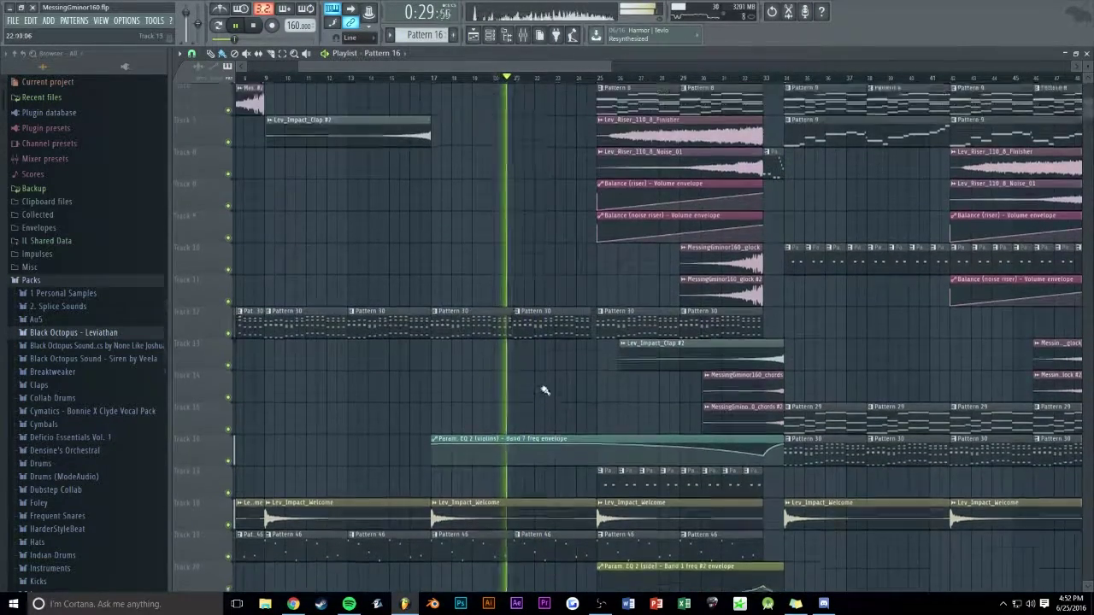
Try filling track 17 from bar 17 to bar 25 with copied Pattern 16 clips and play from bar 16.
scroll(493, 384, down, 7)
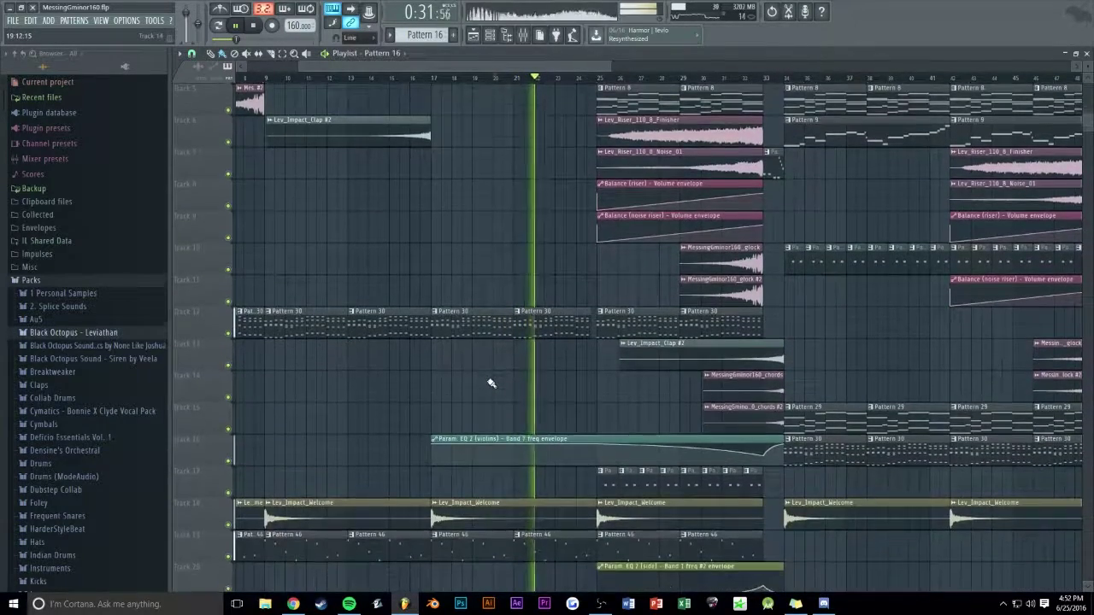
key(ctrl+v)
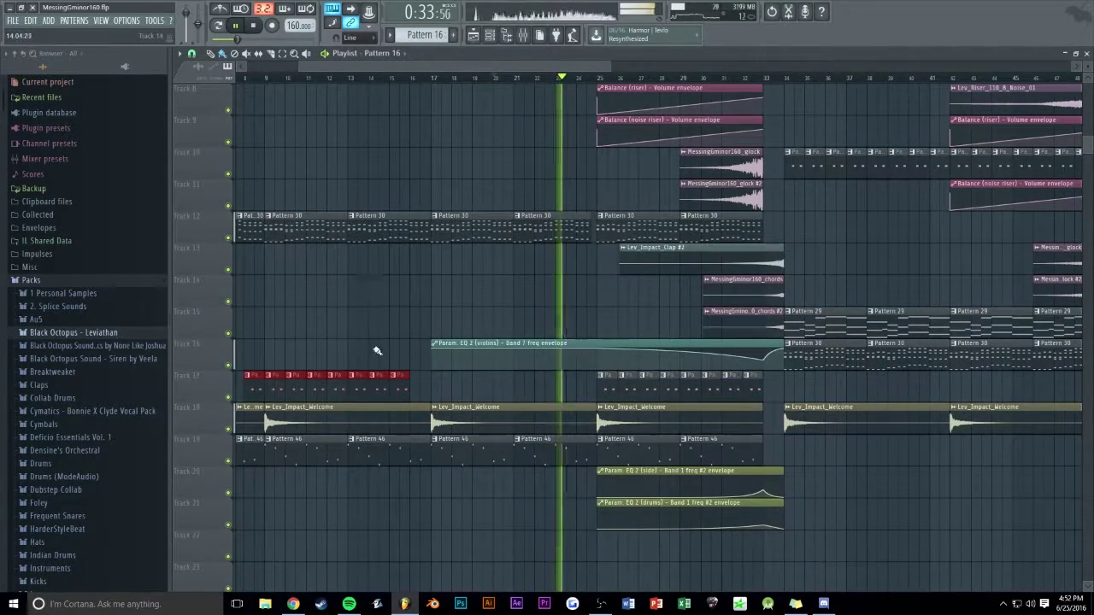
drag(300, 379, 426, 382)
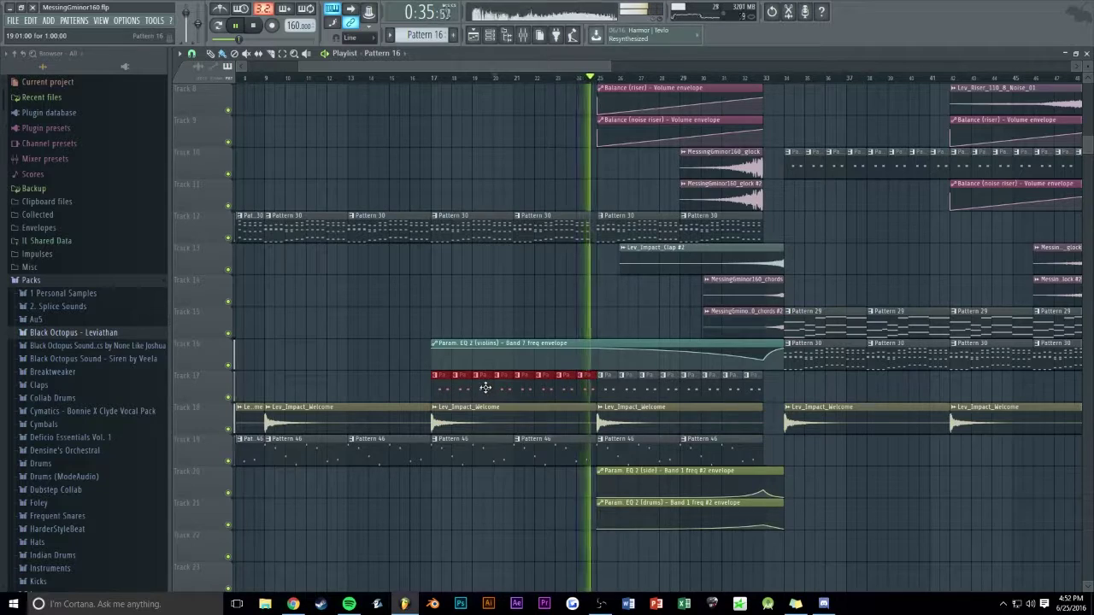
click(410, 79)
scroll(417, 79, up, 4)
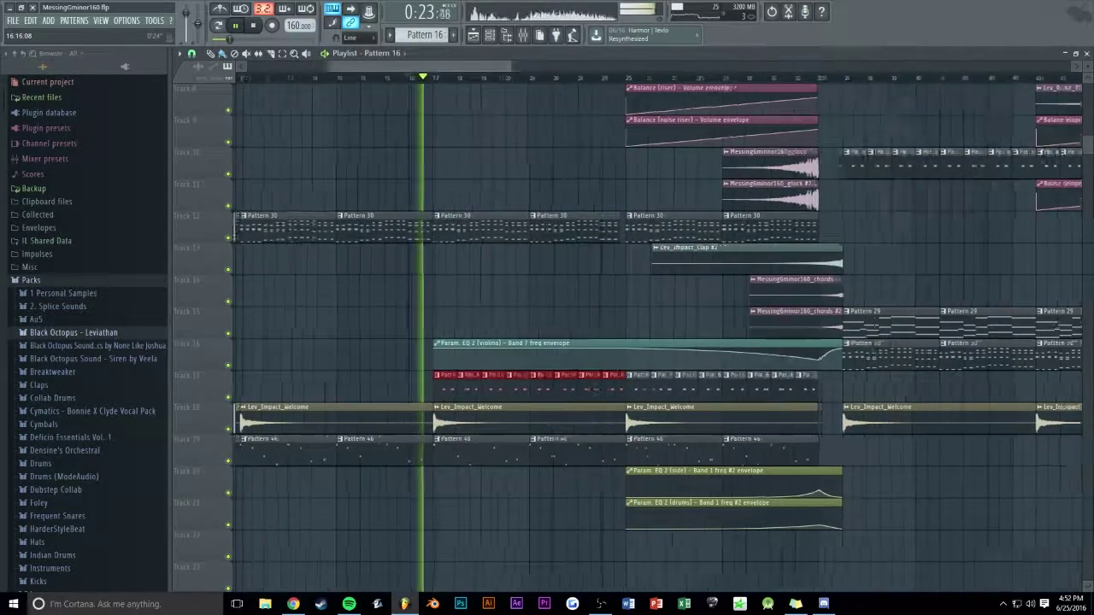
Remove the copied Pattern 16 clips between bars 17 and 25 on track 17.
scroll(274, 79, down, 5)
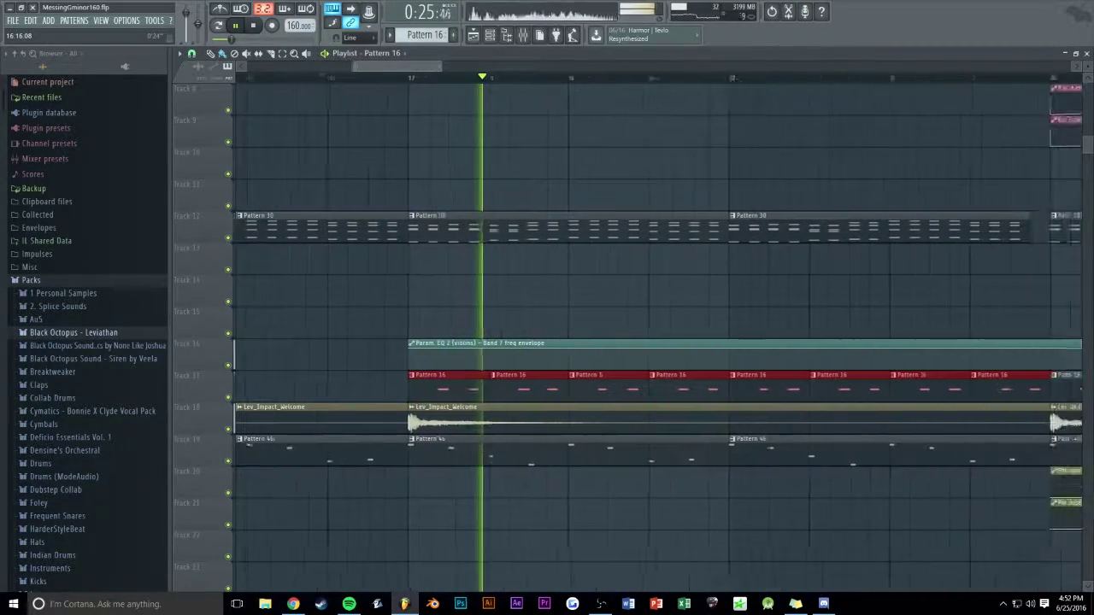
scroll(419, 79, down, 2)
drag(488, 392, 602, 391)
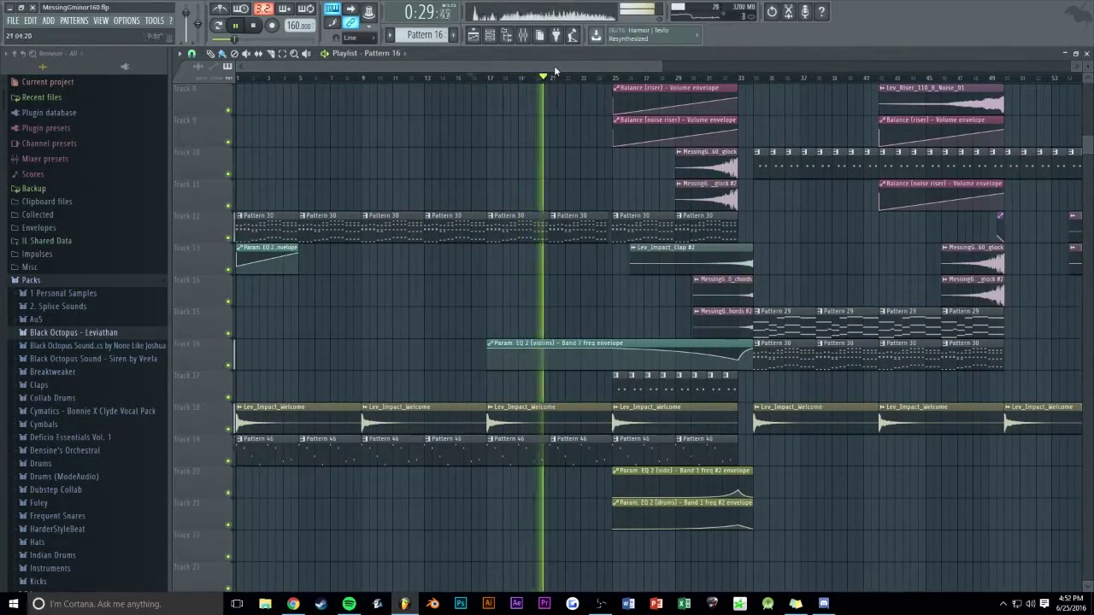
Play the arrangement from about bar 31 past bar 83, following the playhead to review the transitions.
scroll(554, 70, down, 4)
scroll(468, 304, up, 3)
click(424, 79)
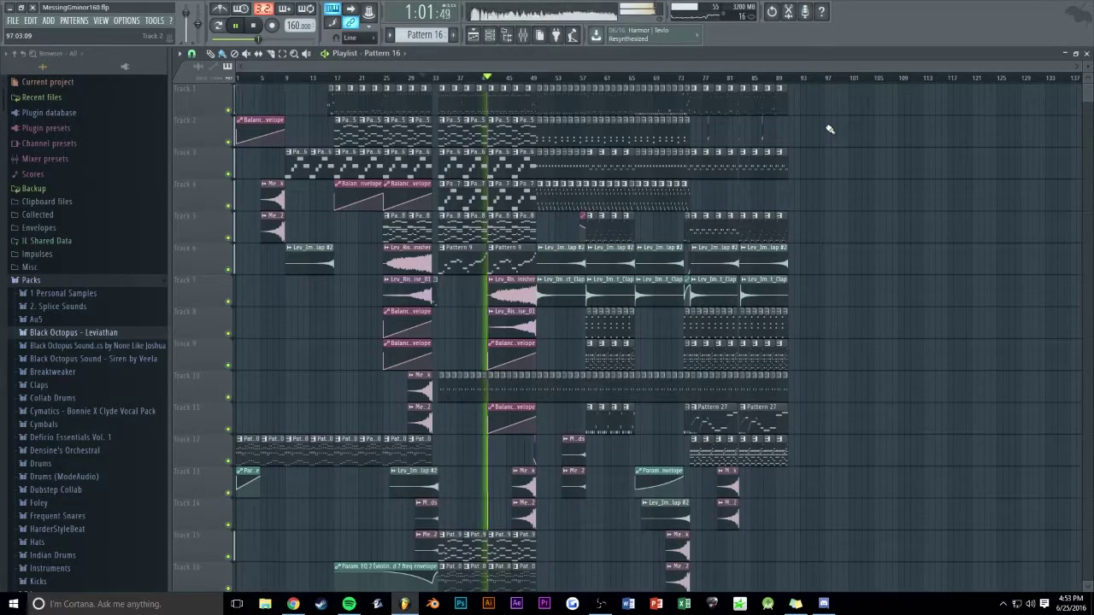
scroll(490, 75, up, 6)
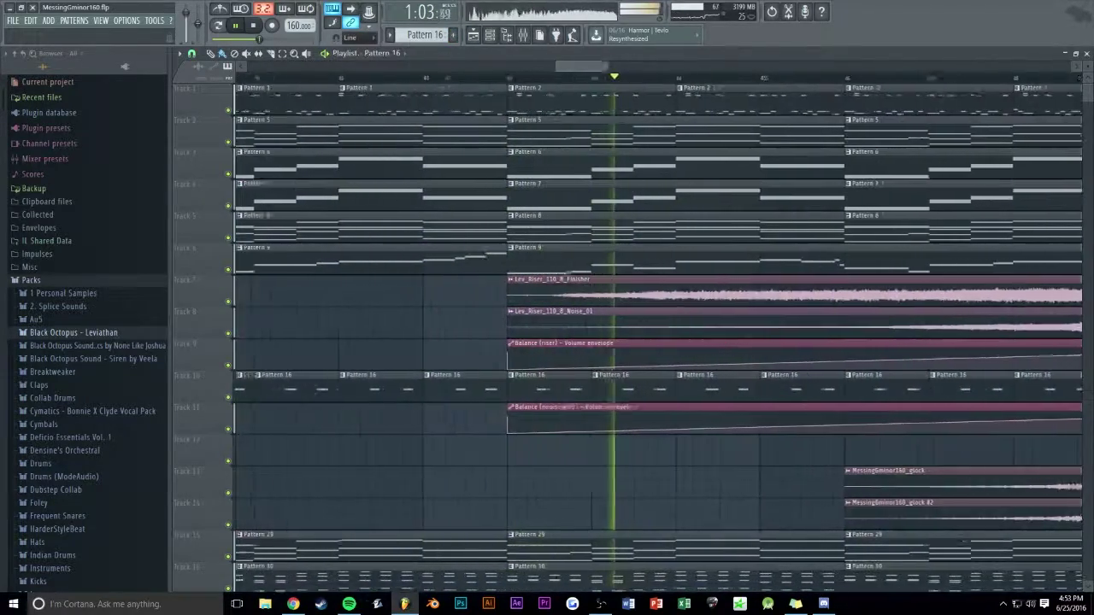
scroll(485, 65, down, 3)
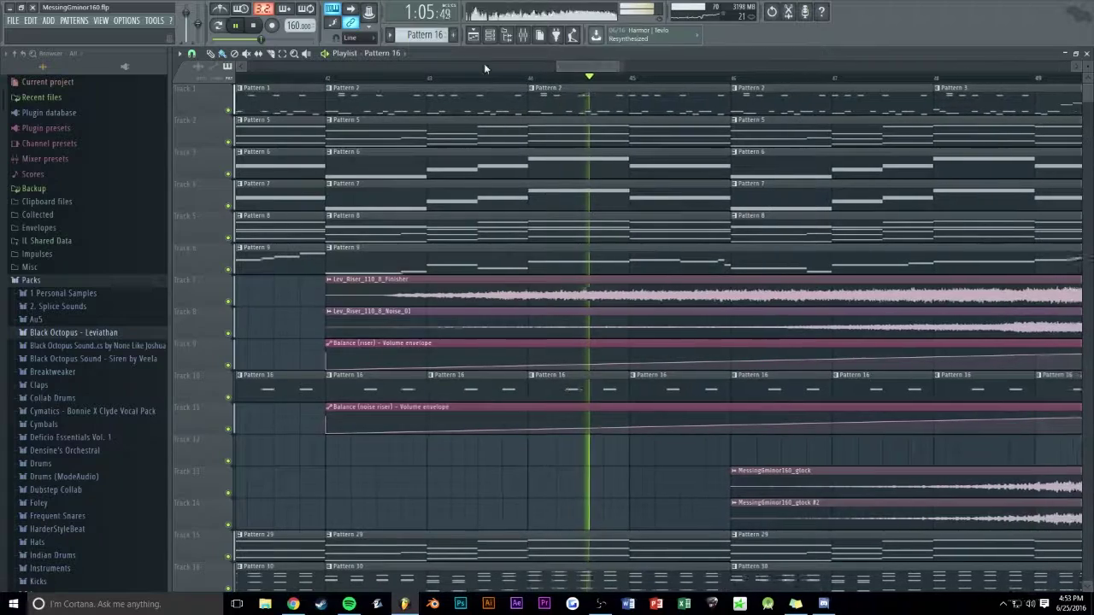
scroll(592, 62, down, 2)
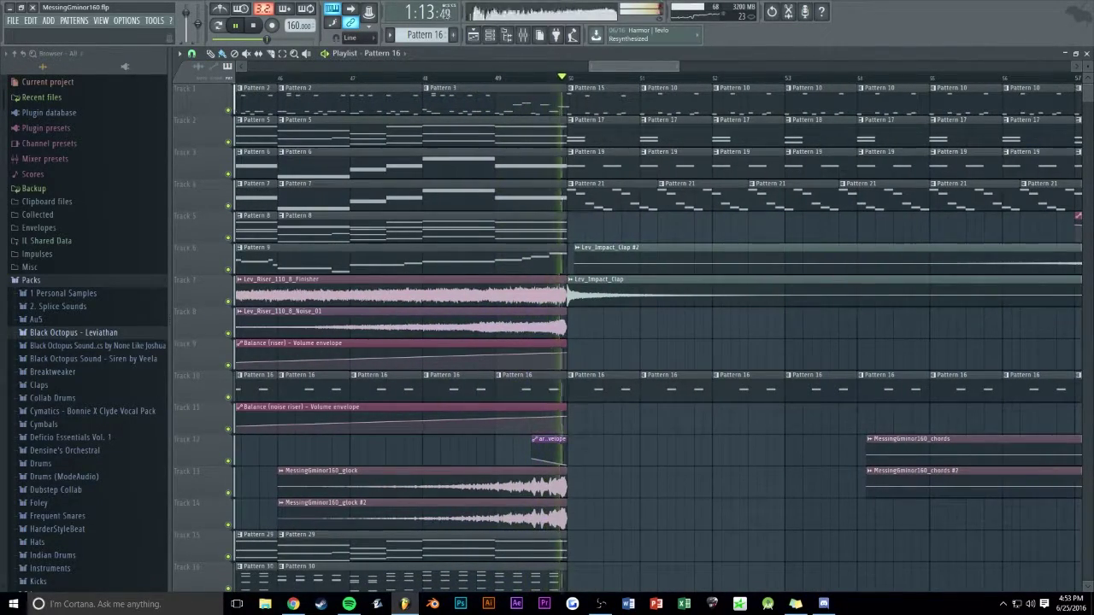
mouse_move(598, 66)
mouse_down()
mouse_move(619, 66)
mouse_move(600, 66)
mouse_up()
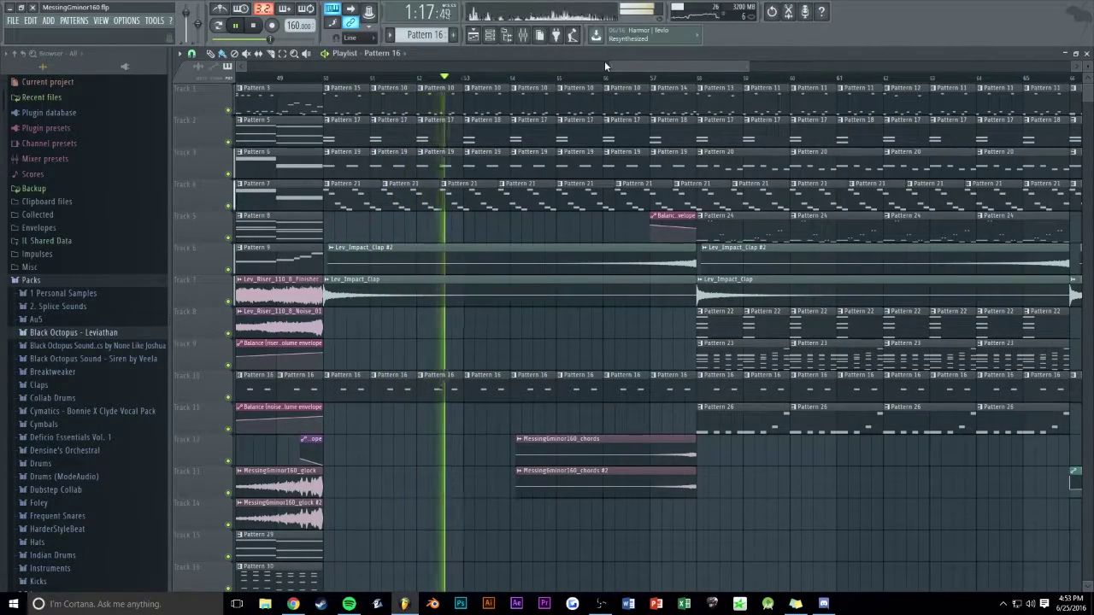
drag(616, 65, 650, 65)
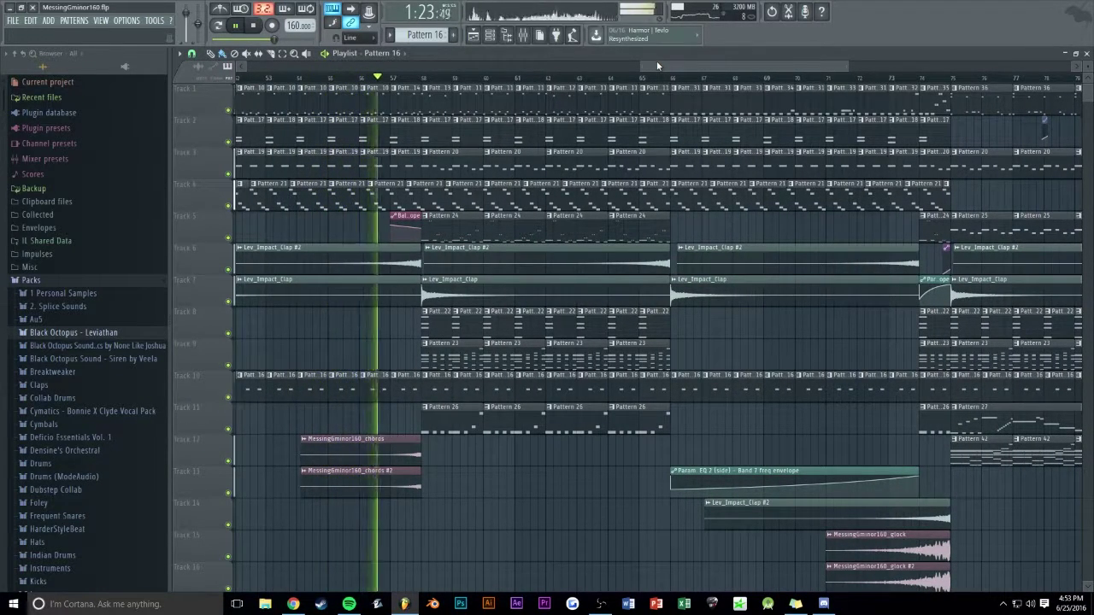
drag(657, 68, 657, 75)
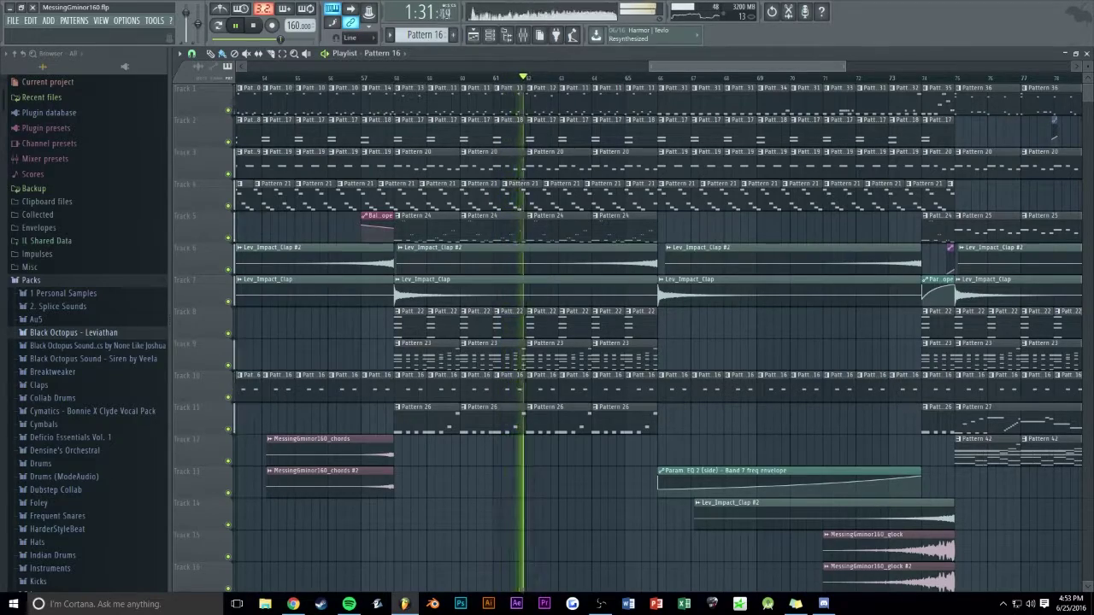
drag(657, 75, 656, 81)
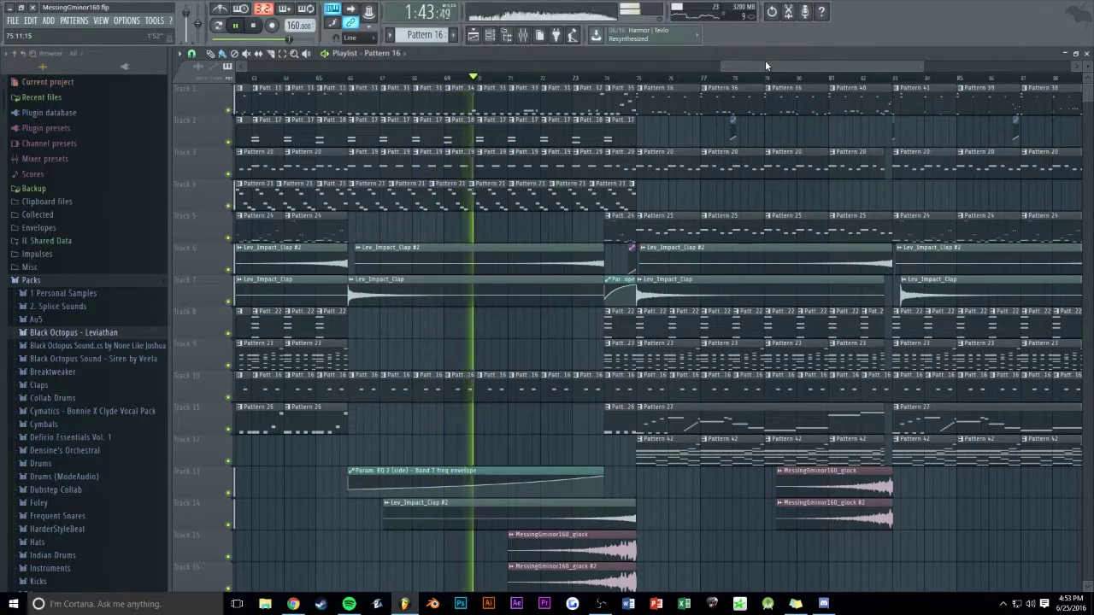
scroll(764, 59, down, 3)
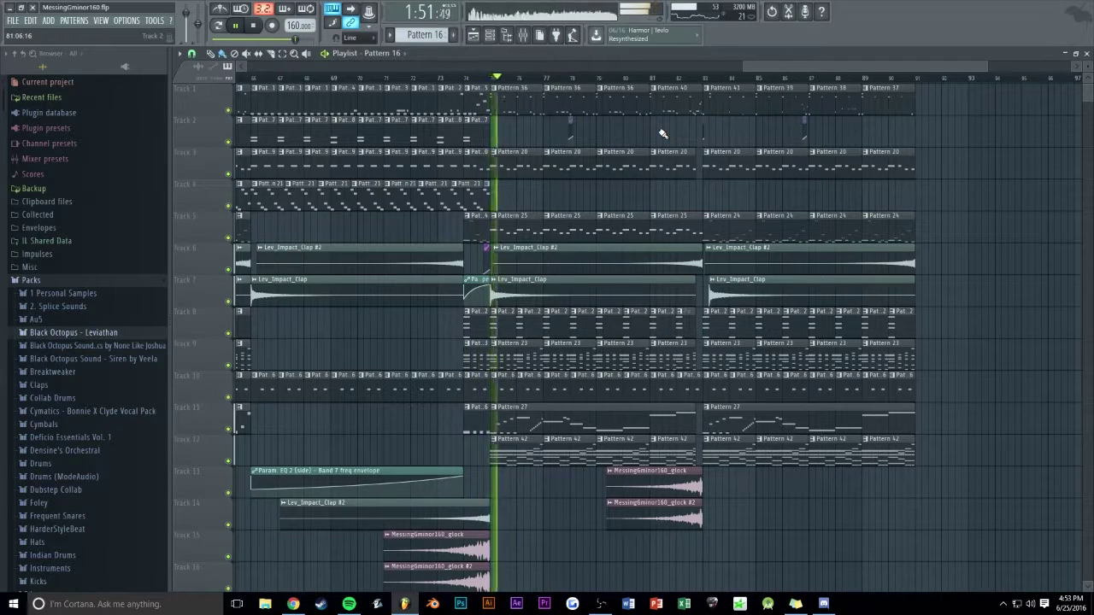
drag(760, 66, 811, 68)
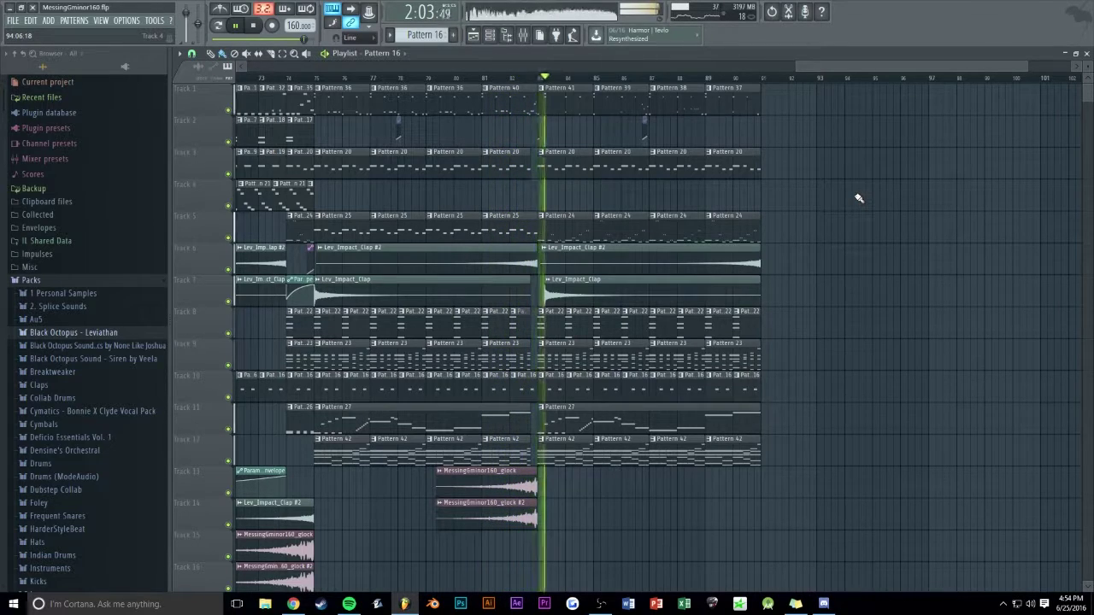
key(space)
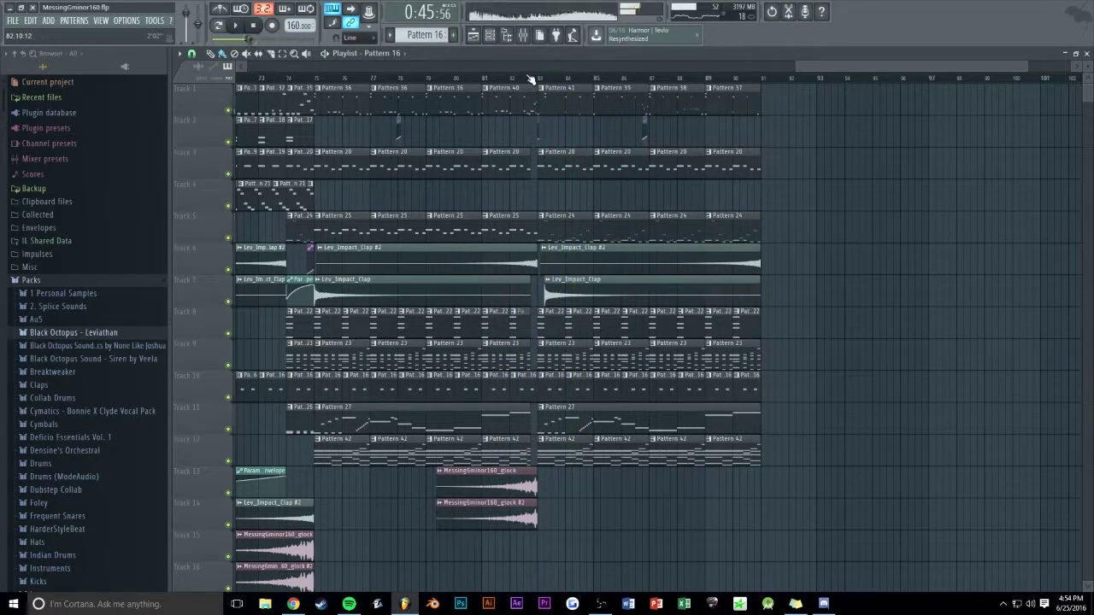
Play from the end of bar 82 and open Pattern 41's Superior Drummer 2 notes without making the clip unique.
scroll(804, 66, up, 6)
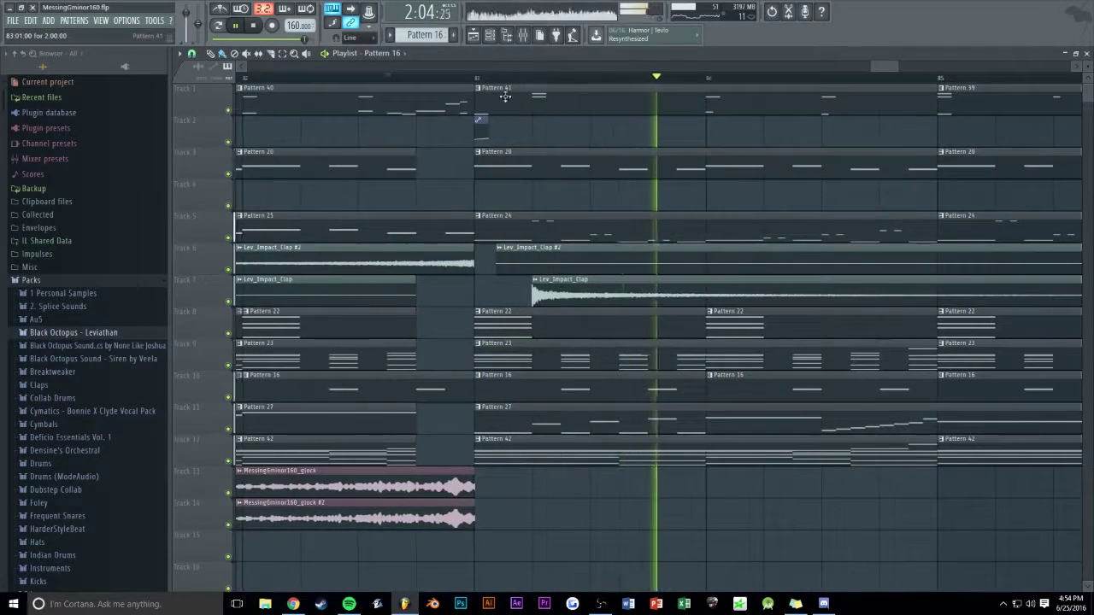
click(478, 89)
click(556, 181)
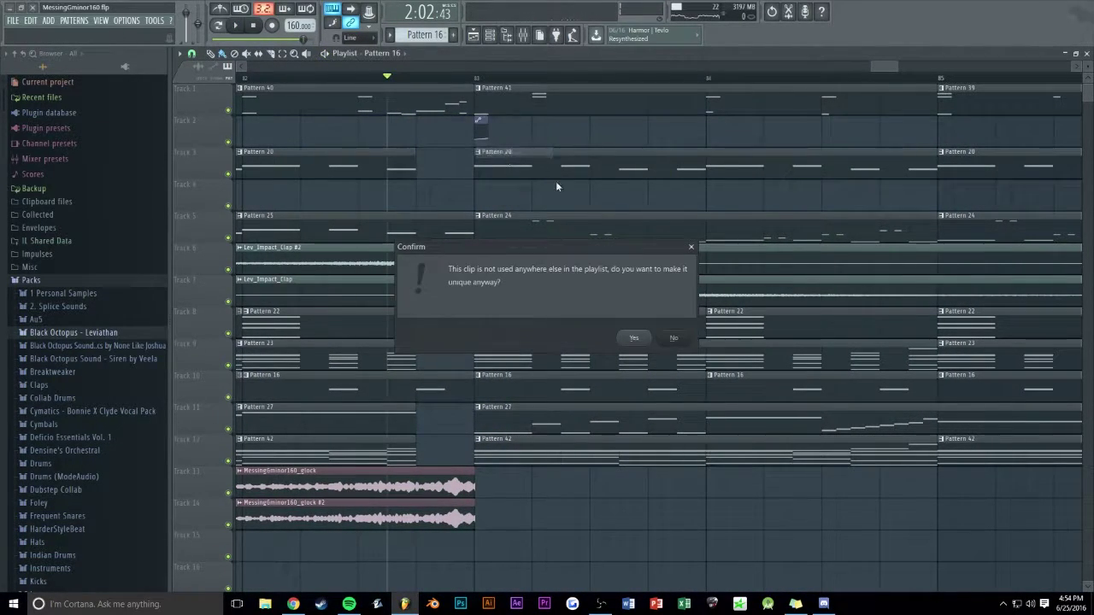
click(675, 339)
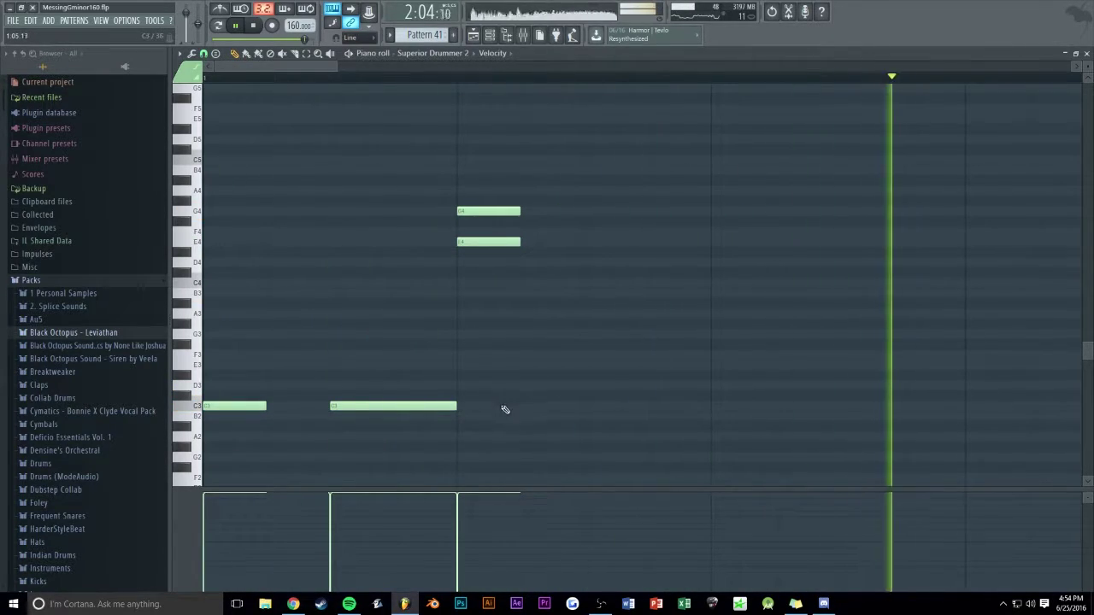
Add two consecutive B2 notes starting on the second beat of Pattern 41, audition them and return to the playlist.
click(459, 416)
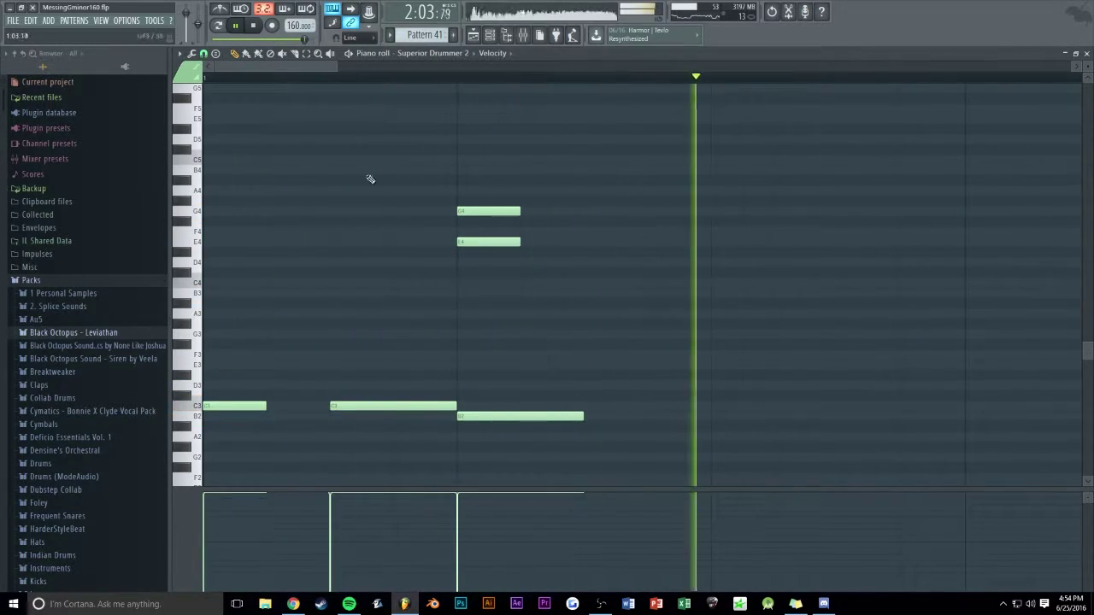
ctrl+scroll(376, 139, down, 3)
key(space)
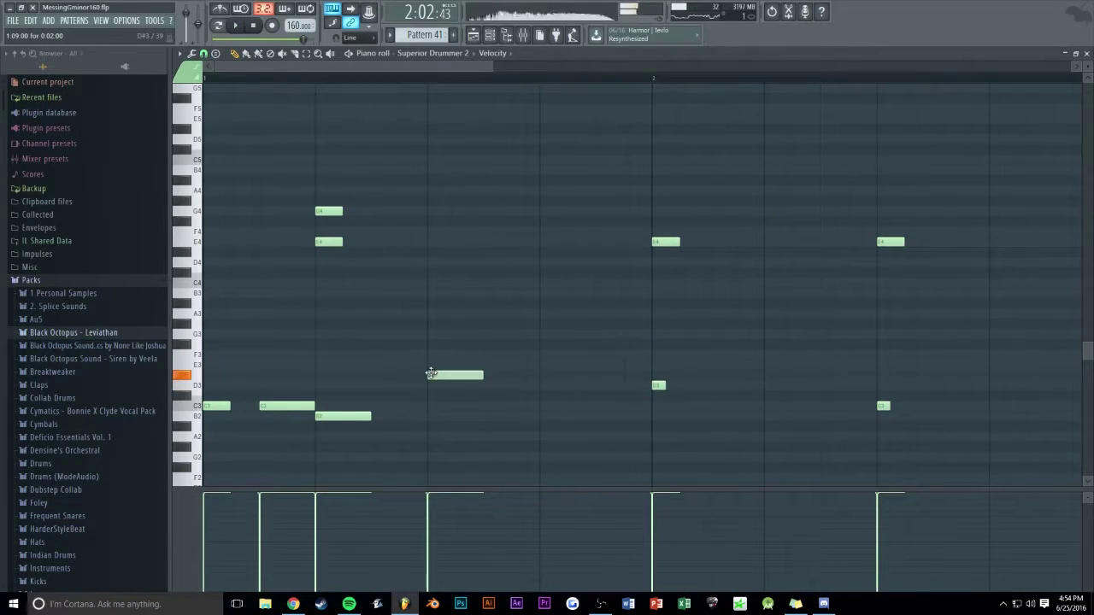
key(space)
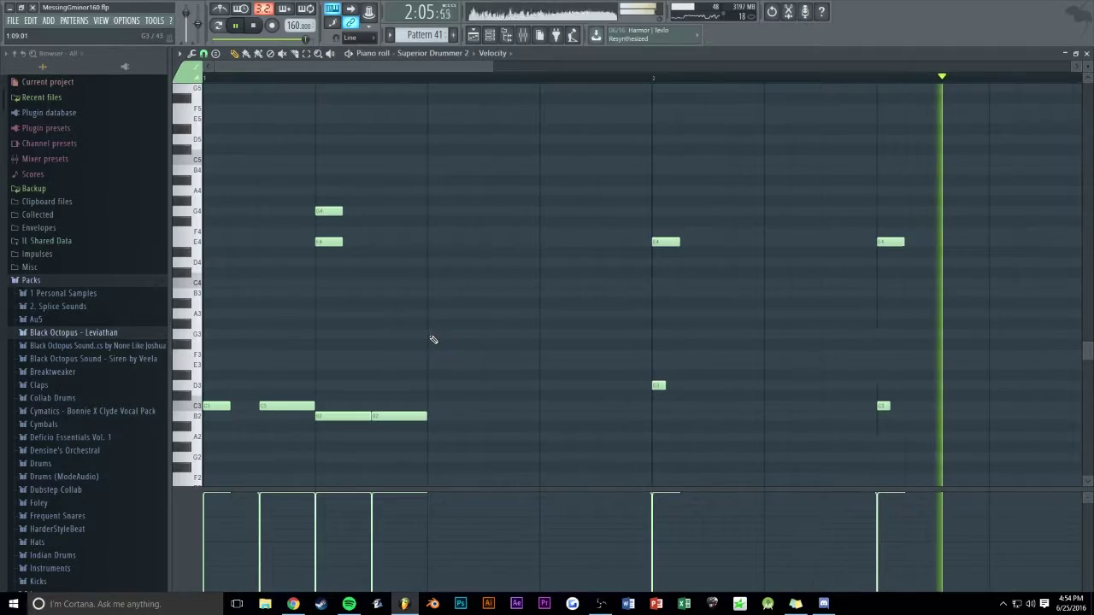
key(F5)
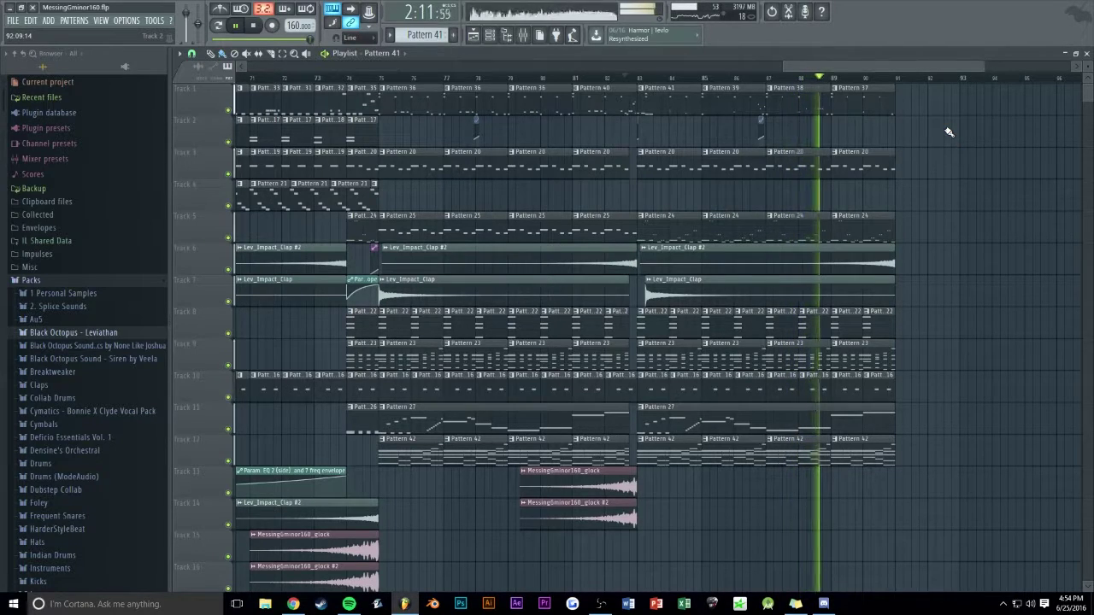
Open Pattern 38 at bar 87, add a short F3 note just before its closing C3 note, and return to the playlist.
key(space)
click(768, 79)
key(space)
double_click(798, 109)
scroll(522, 80, down, 5)
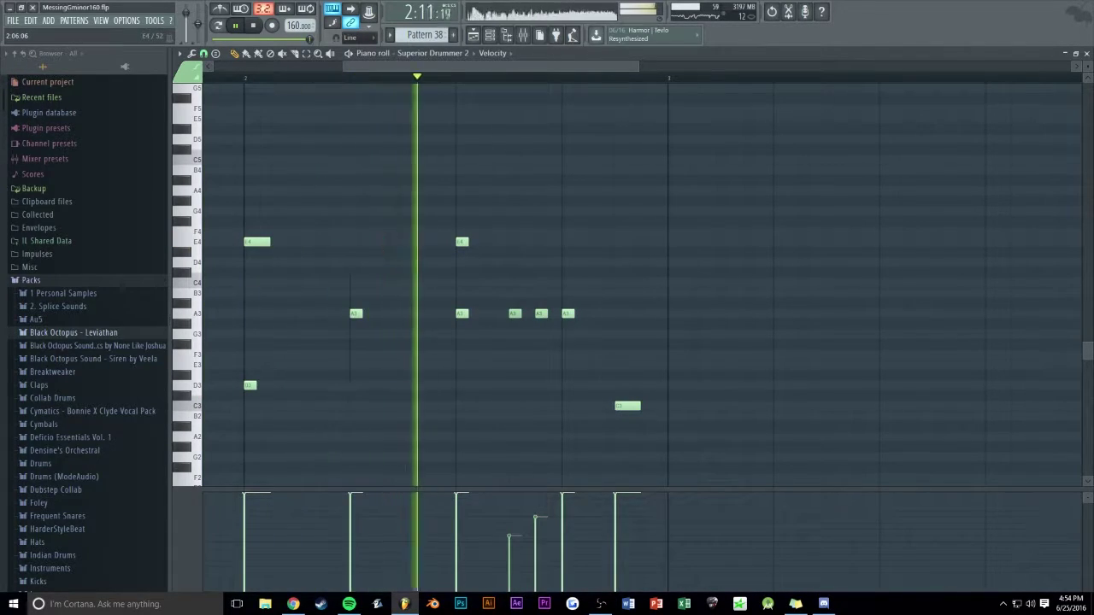
click(610, 356)
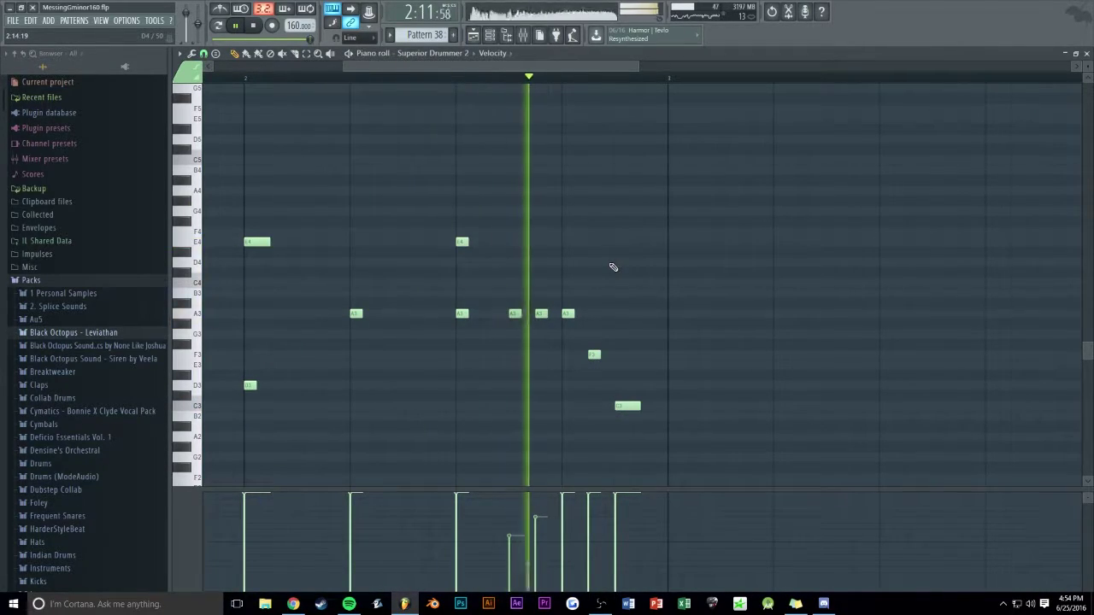
key(Escape)
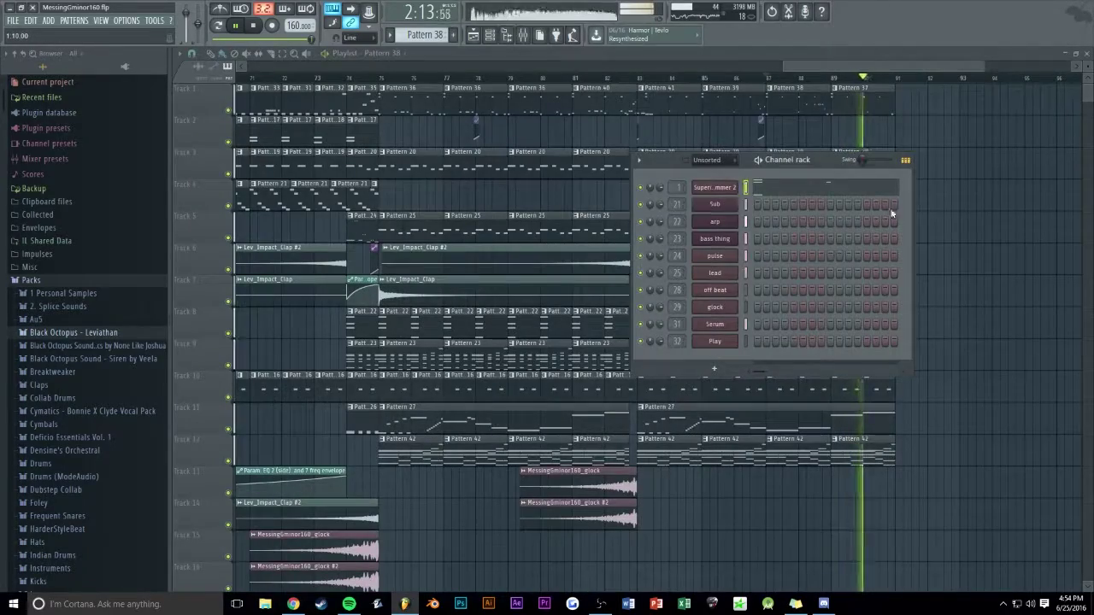
key(Escape)
Stop playback and duplicate all clips of the final section, bar 75 to bar 91, with the copy starting at bar 91.
scroll(954, 202, down, 1)
scroll(957, 207, down, 3)
key(space)
drag(965, 464, 380, 92)
key(ctrl+b)
ctrl+click(498, 134)
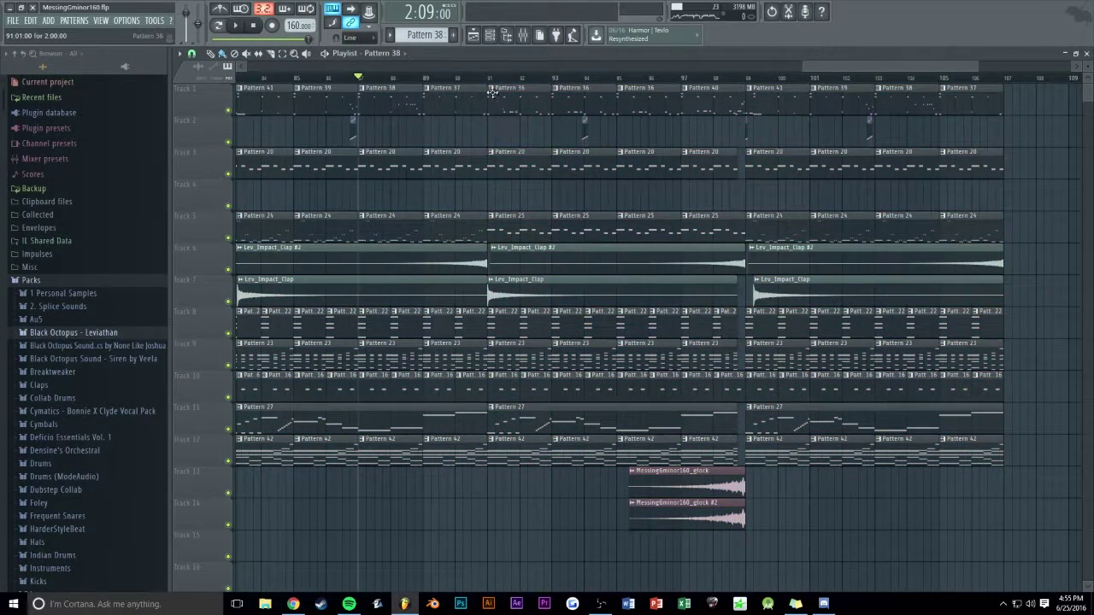
Make the drum clip at bar 91 unique and time-scale all its Superior Drummer 2 notes to 50%.
click(492, 89)
click(523, 153)
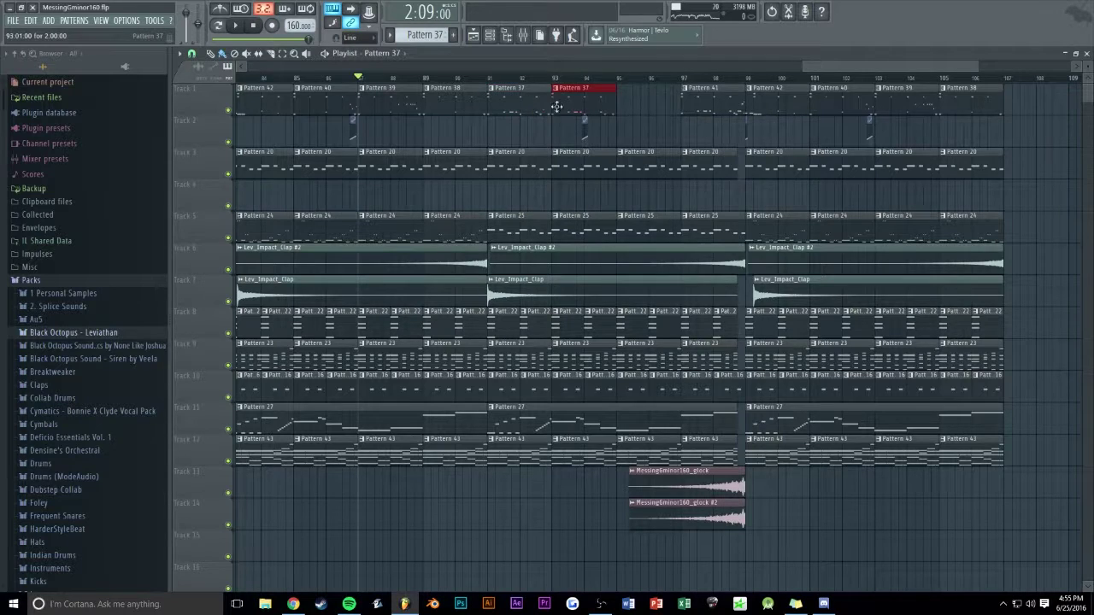
double_click(497, 100)
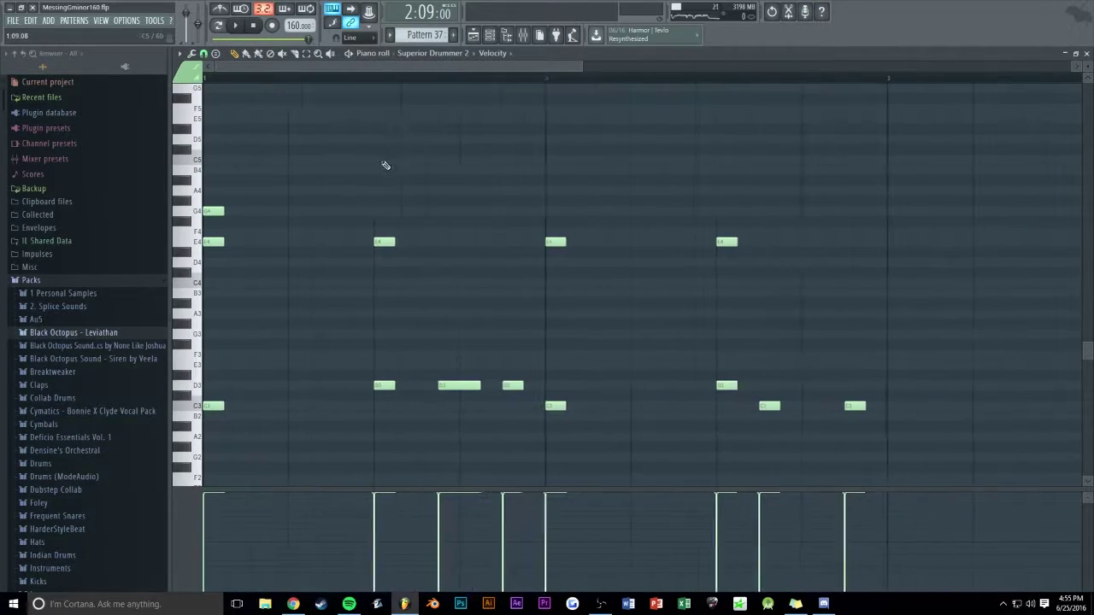
drag(918, 184, 196, 487)
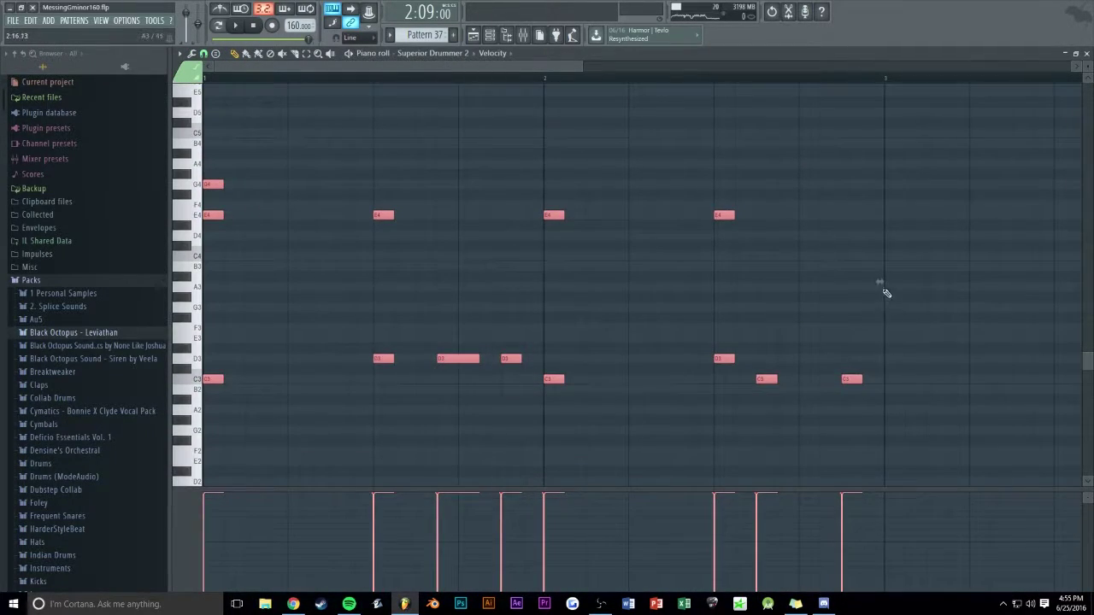
drag(877, 282, 551, 282)
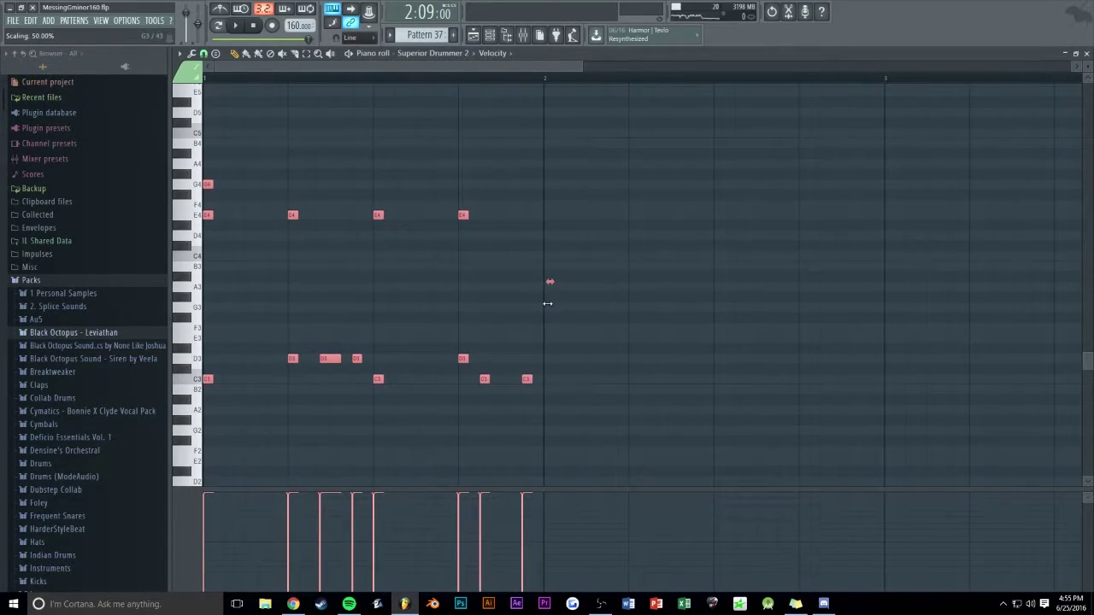
Fill bars 91 to 97 of Track 1 with back-to-back one-bar Pattern 37 clips and play from late in bar 89.
key(F6)
key(F5)
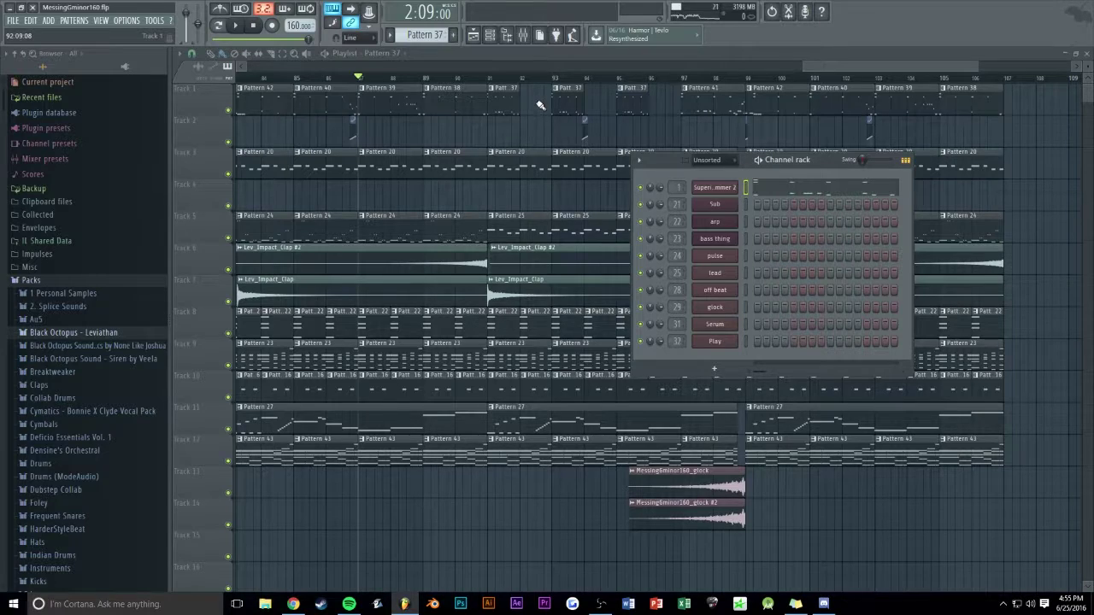
key(F6)
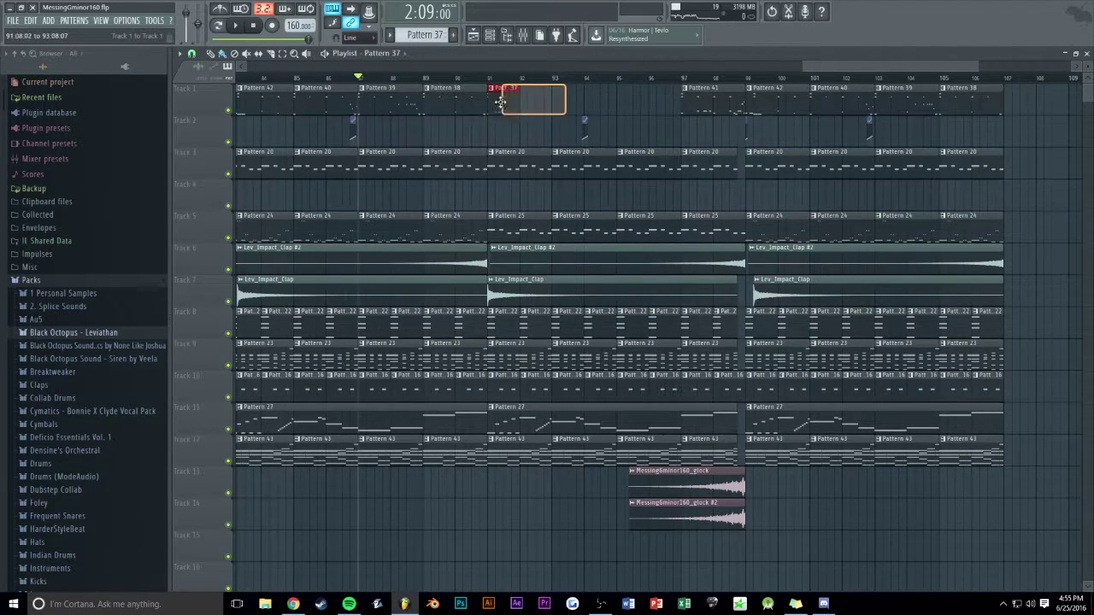
click(445, 78)
key(space)
right_click(517, 139)
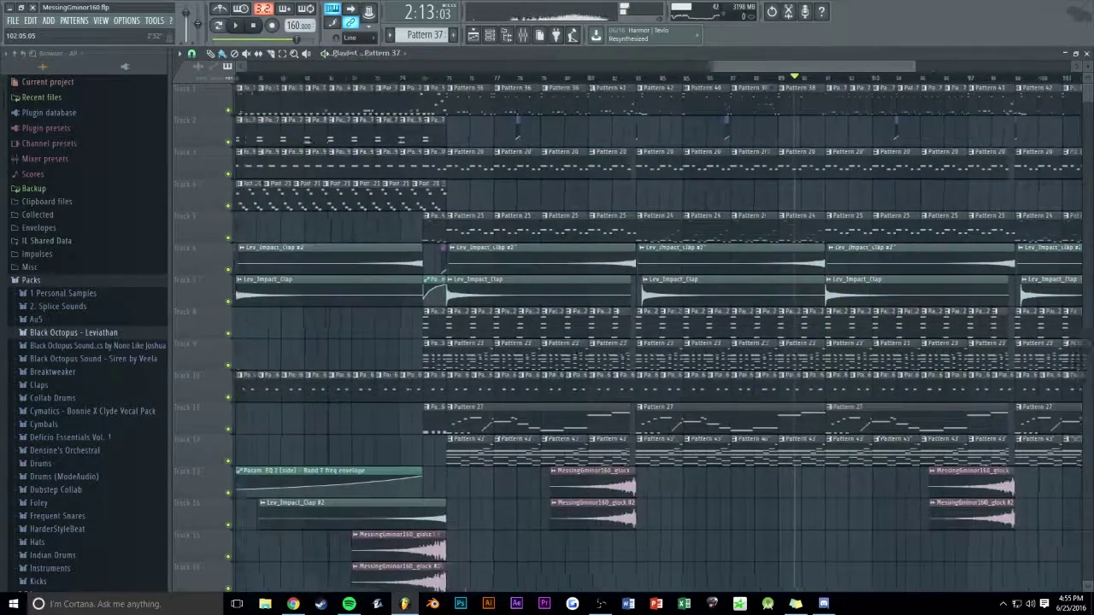
Copy the short lead - PortTime automation clip from bar 83 to just before bar 91 on Track 2 and audition the transition.
scroll(667, 125, up, 5)
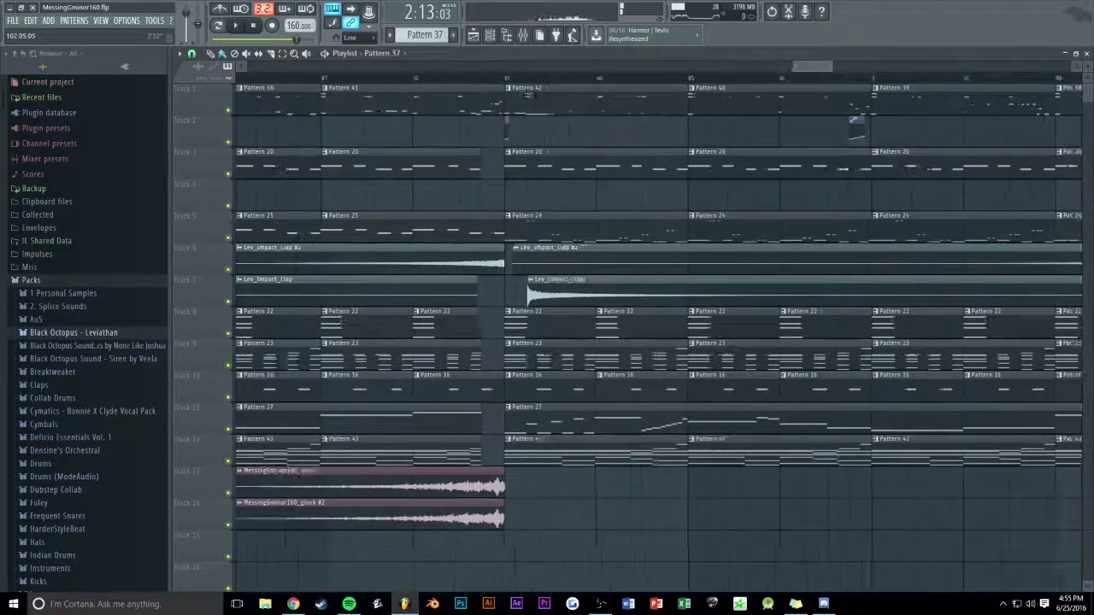
scroll(494, 105, up, 4)
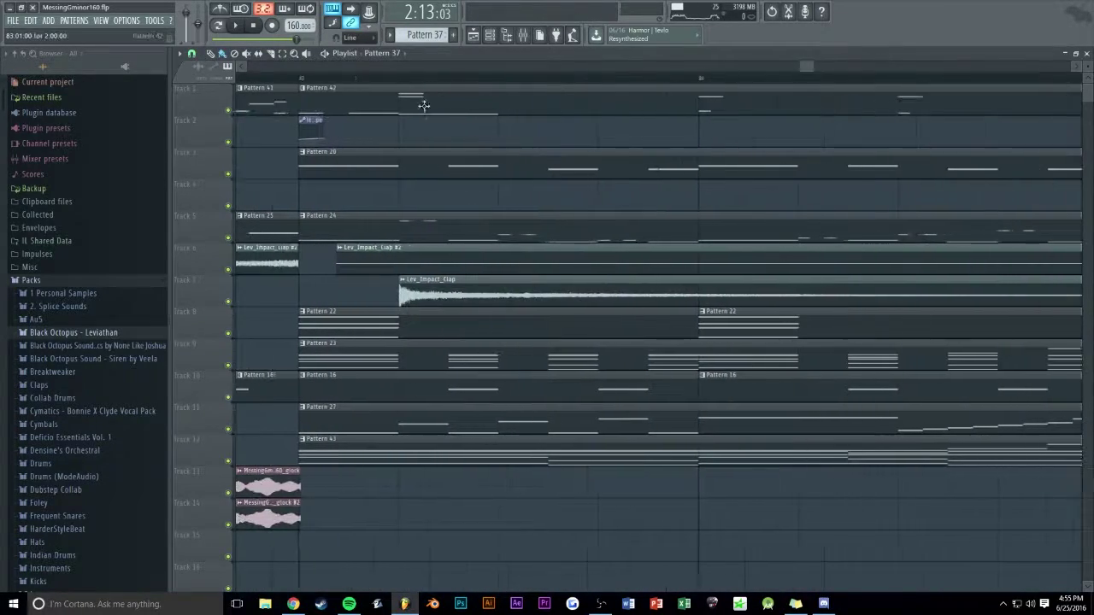
scroll(388, 118, down, 8)
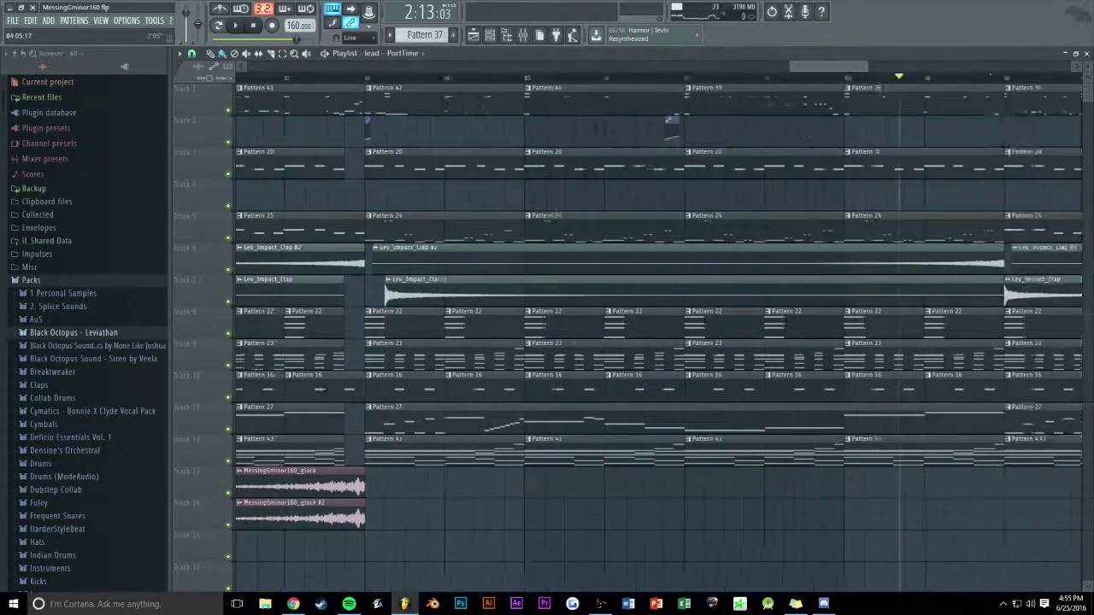
scroll(589, 128, up, 2)
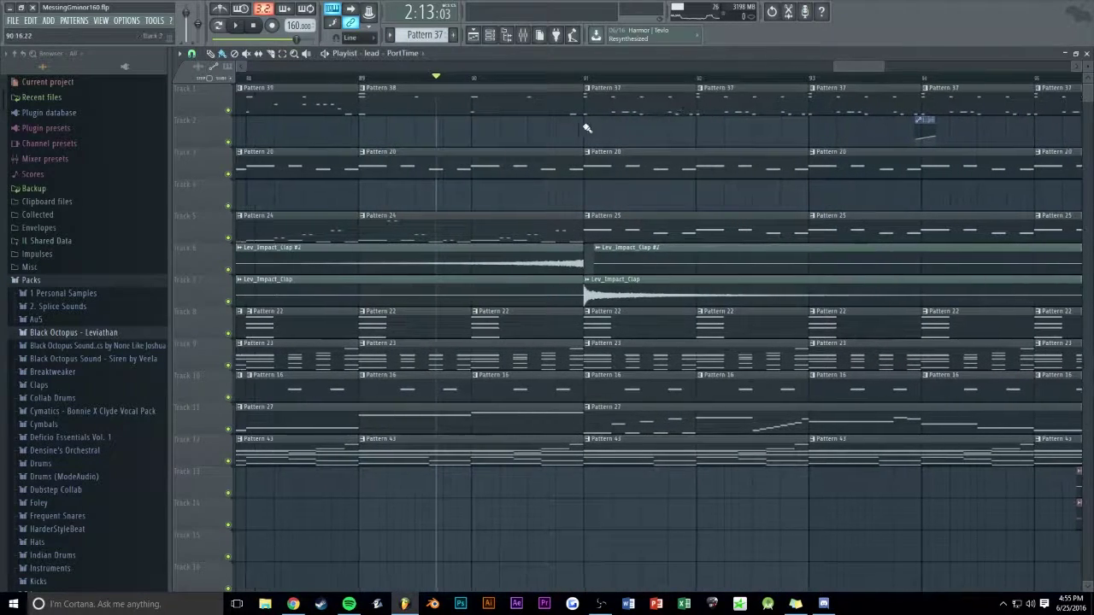
key(space)
right_click(843, 26)
right_click(755, 46)
click(862, 65)
scroll(862, 66, down, 2)
drag(862, 65, 862, 70)
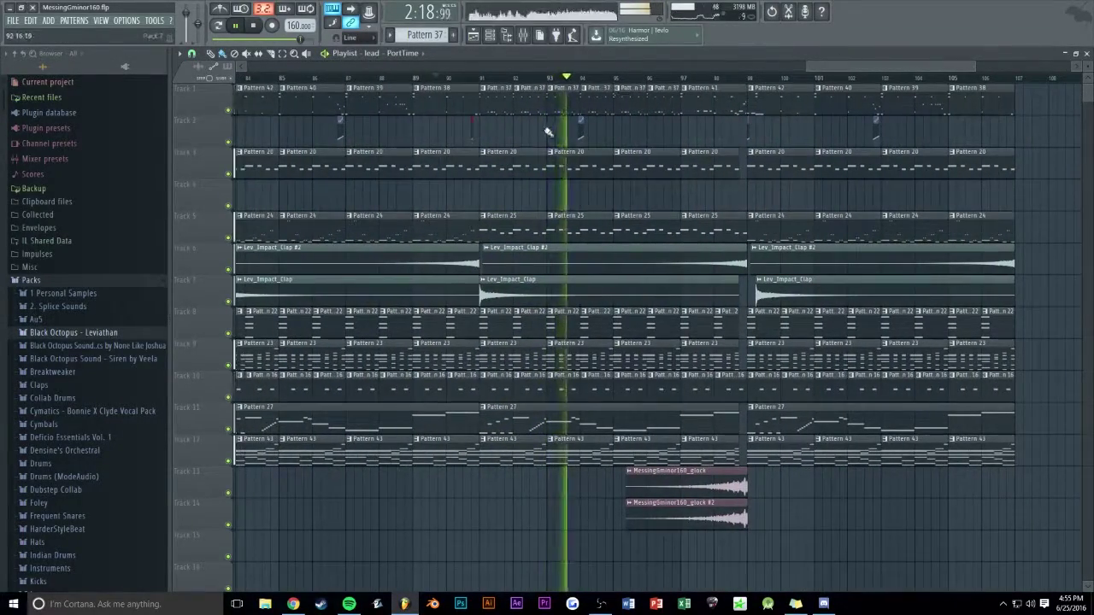
Lower the velocity of the second and third D3 notes in Pattern 37, audition the change and return to the playlist.
double_click(500, 107)
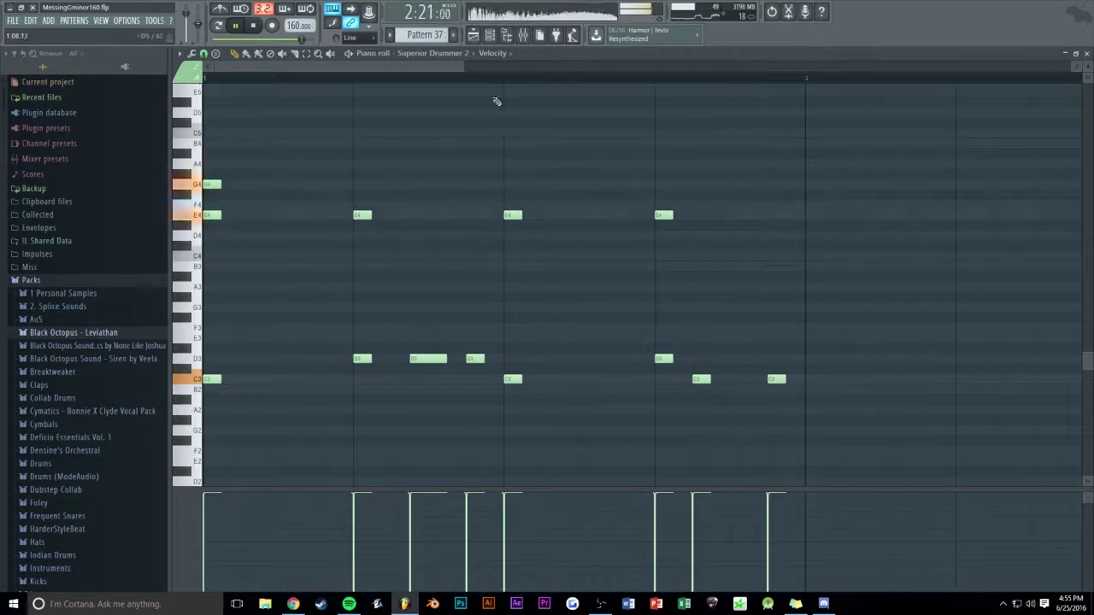
key(space)
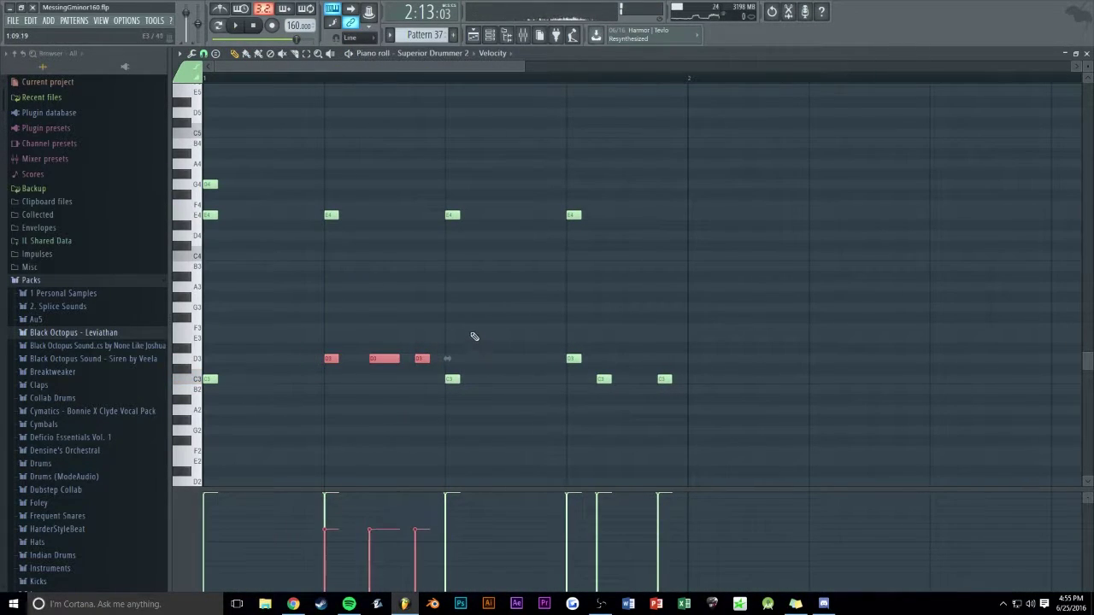
key(space)
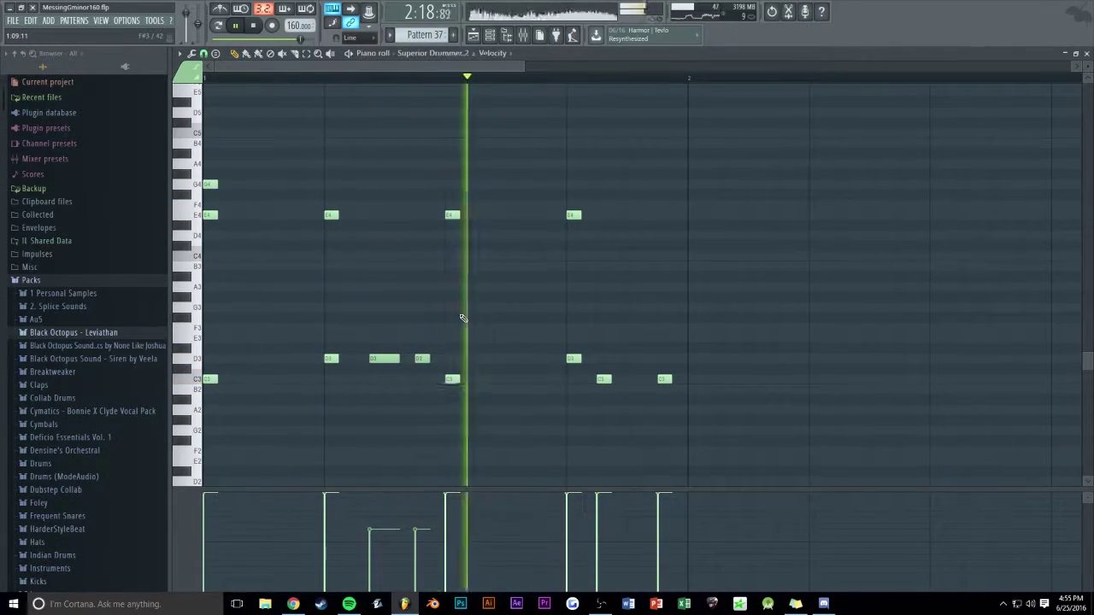
key(Escape)
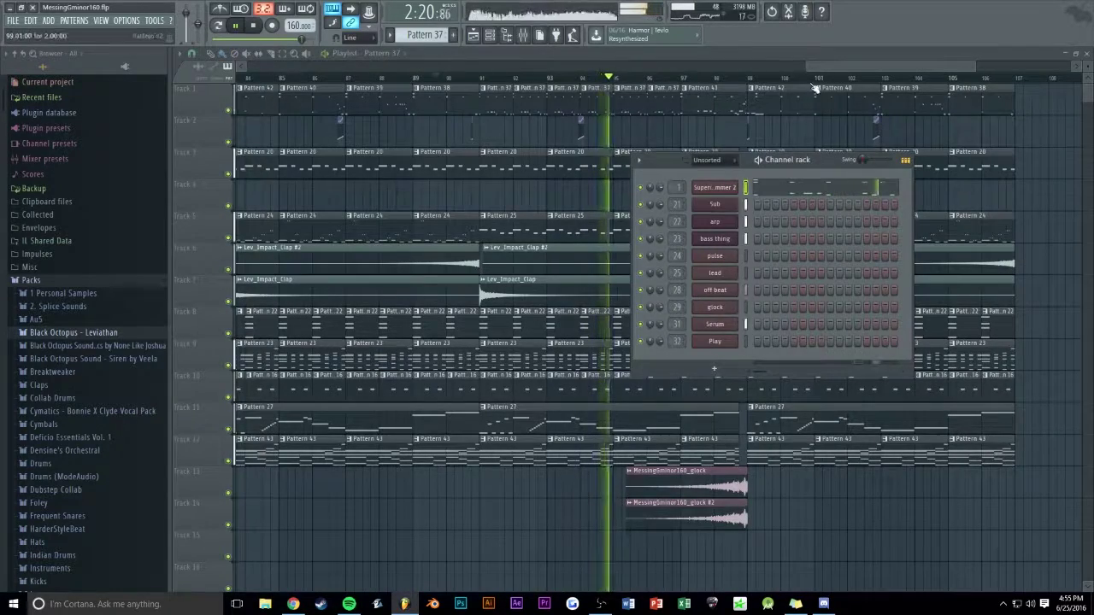
Review Pattern 37's Superior Drummer 2 notes during playback and return to the playlist.
click(815, 88)
scroll(782, 94, up, 2)
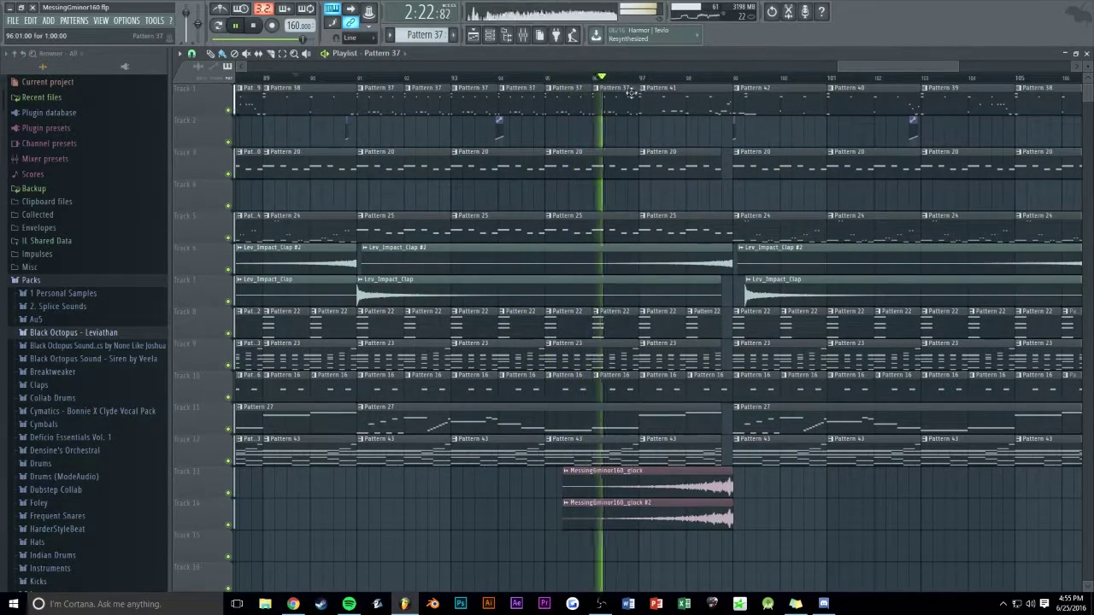
click(490, 36)
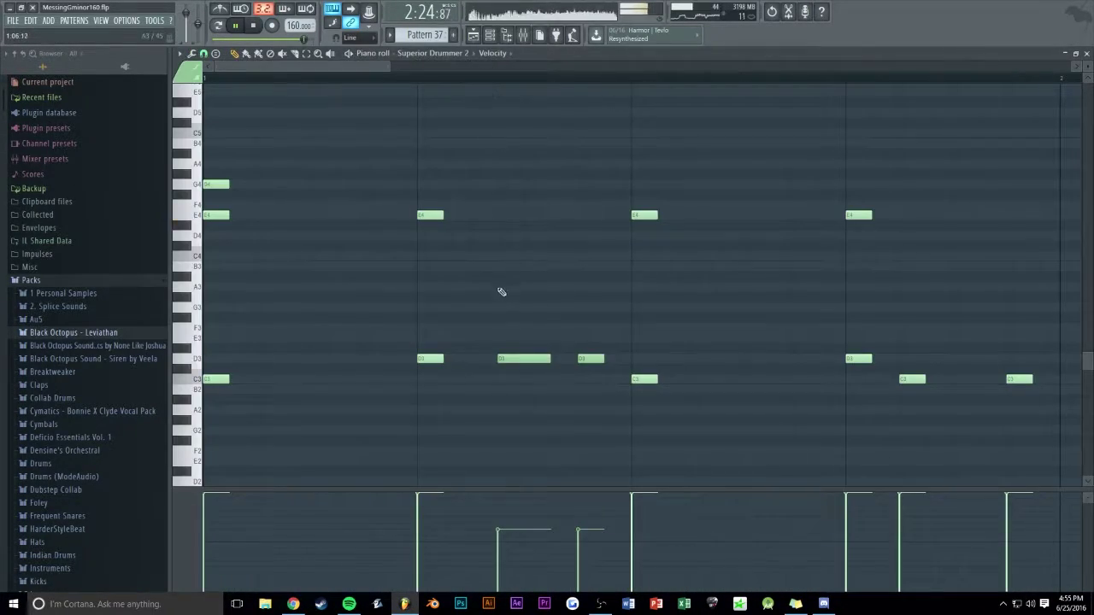
key(Escape)
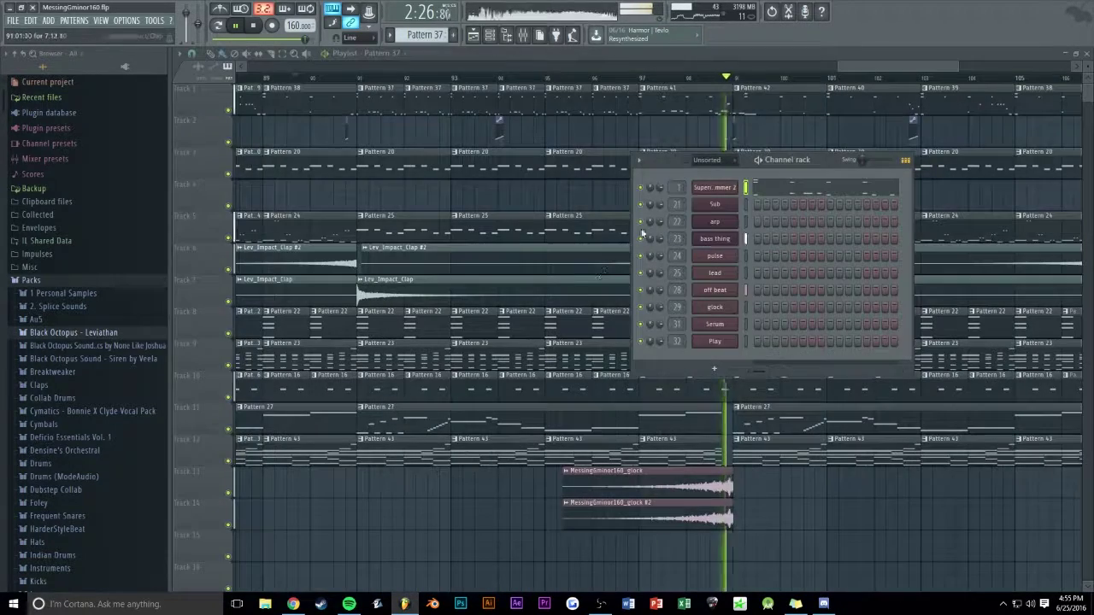
key(Escape)
Make the drum clip at bar 97 unique, add a short G4 note on its second beat and audition it from bar 96.
click(542, 77)
click(482, 77)
click(548, 89)
click(581, 153)
double_click(578, 102)
key(space)
scroll(461, 95, down, 2)
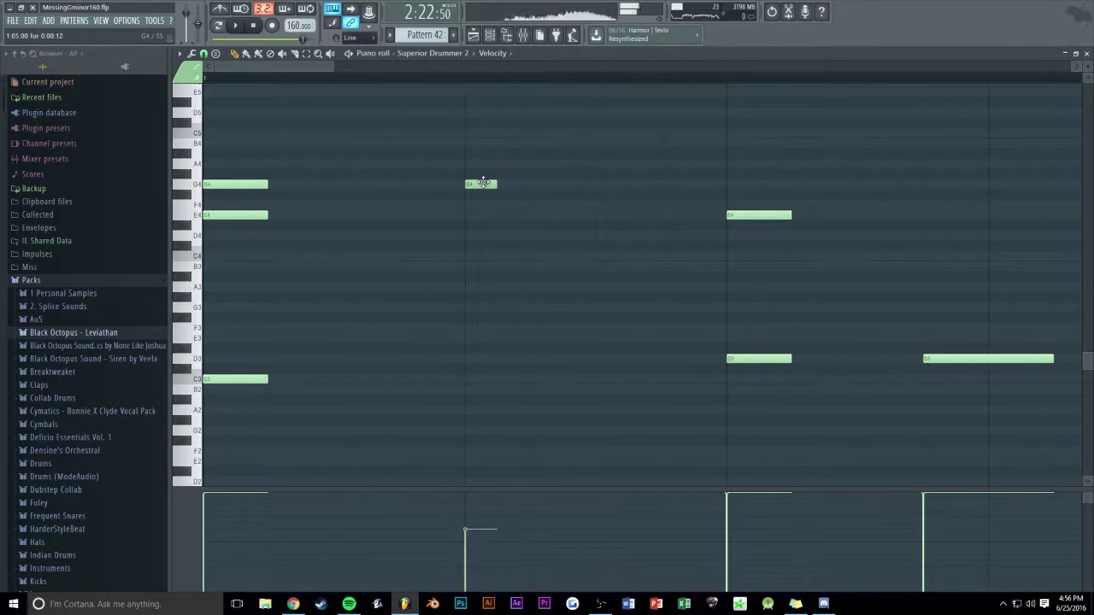
scroll(338, 110, down, 4)
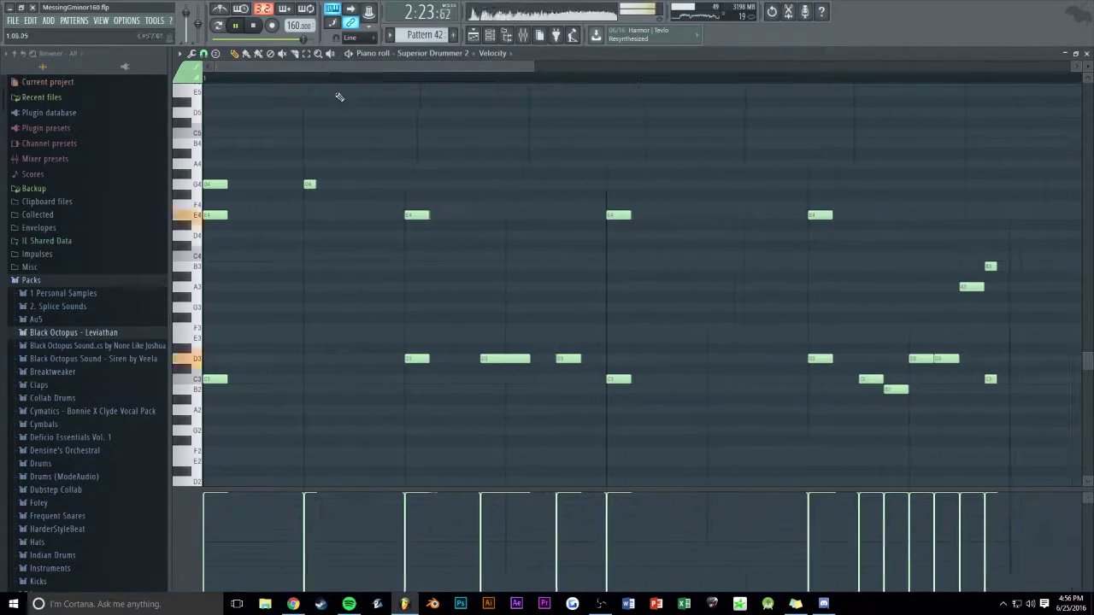
key(space)
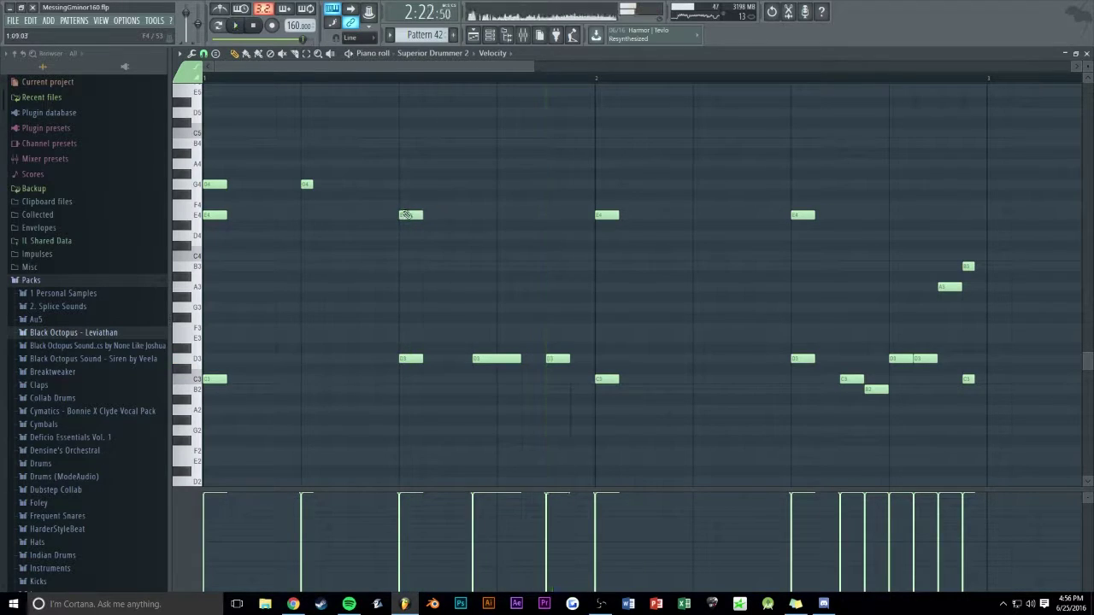
Move Pattern 42's last three E4 notes up to G4, add G4 notes on the remaining empty beats and return to the playlist.
drag(402, 203, 869, 226)
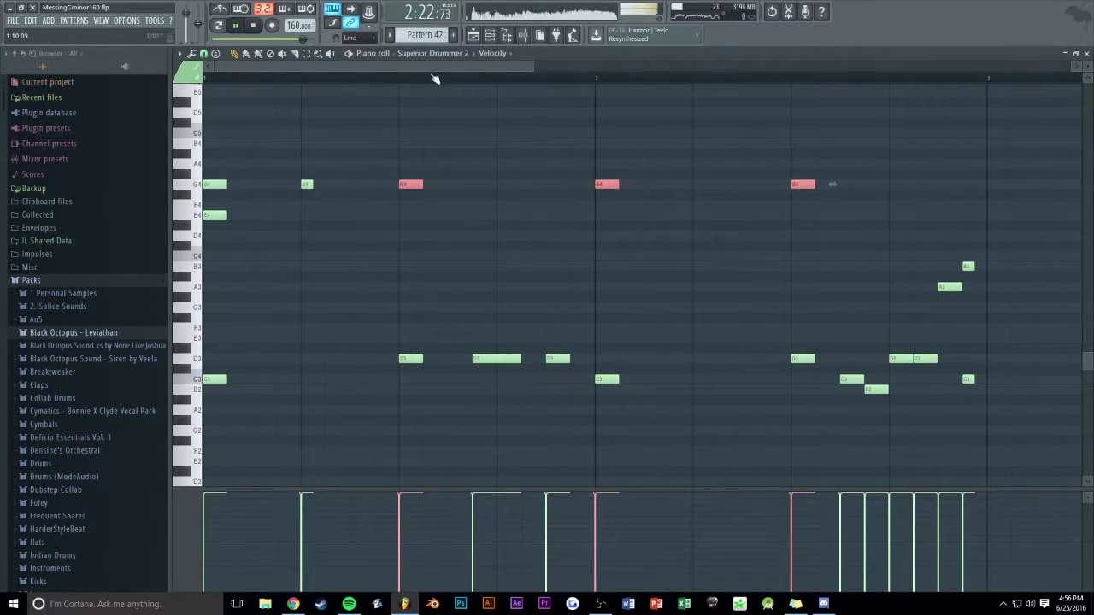
scroll(428, 128, down, 2)
click(402, 184)
click(665, 184)
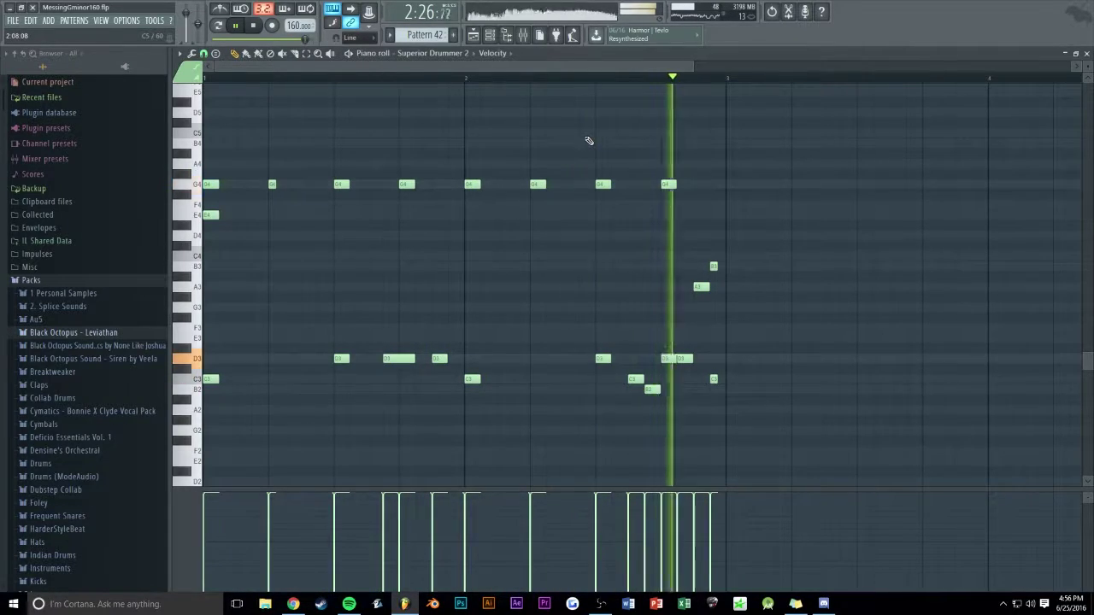
key(F7)
drag(897, 67, 931, 69)
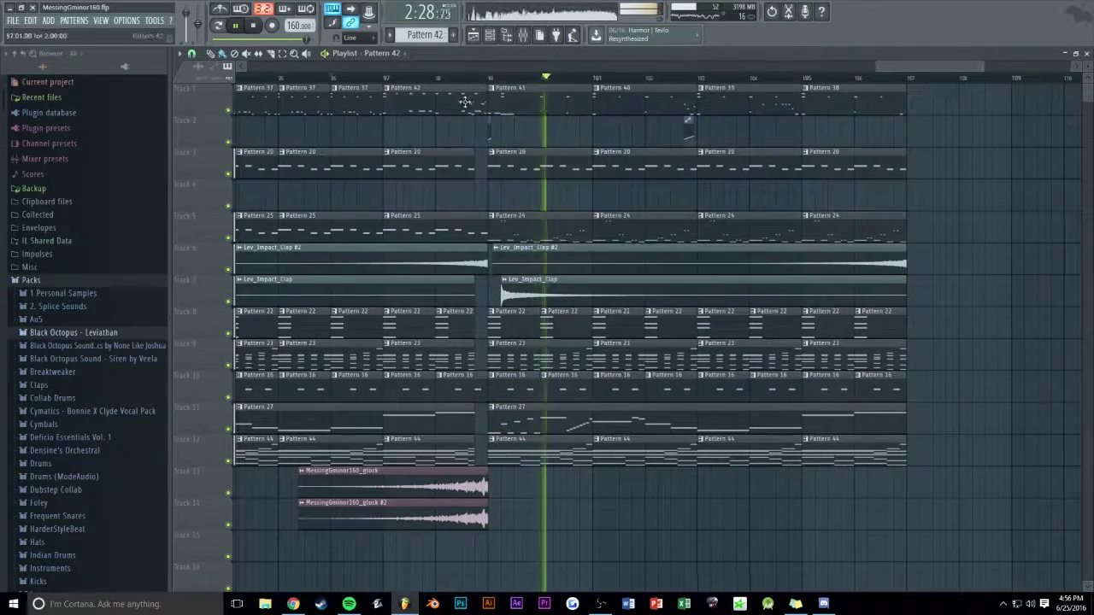
Make the drum clip at bar 99 unique and try filling it with repeated alternating B2 and C3 notes.
key(space)
right_click(493, 92)
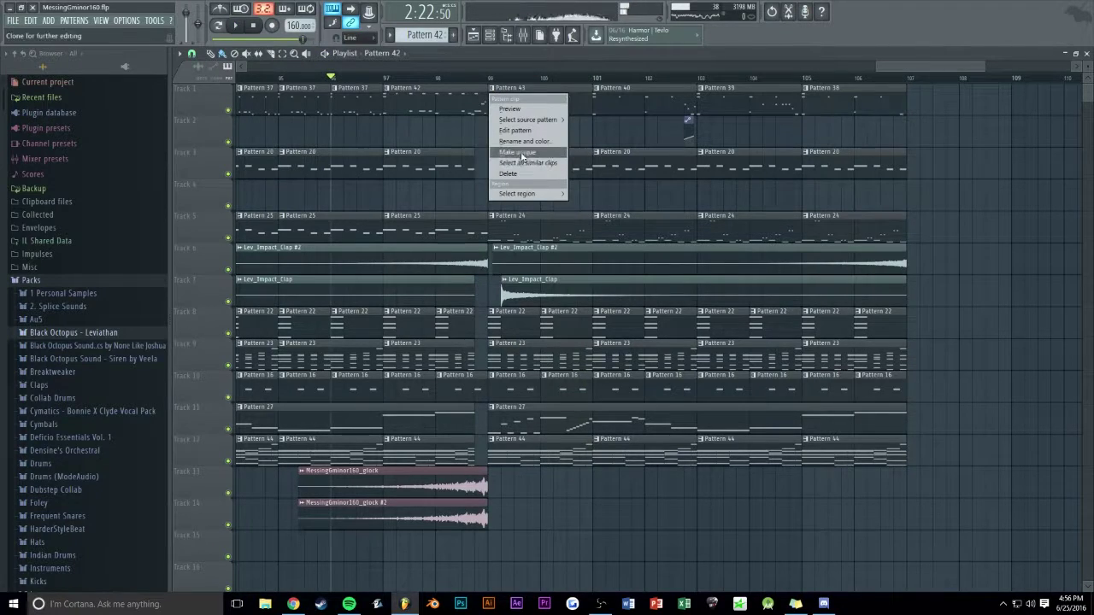
click(521, 152)
double_click(517, 103)
scroll(502, 65, down, 1)
scroll(389, 365, down, 1)
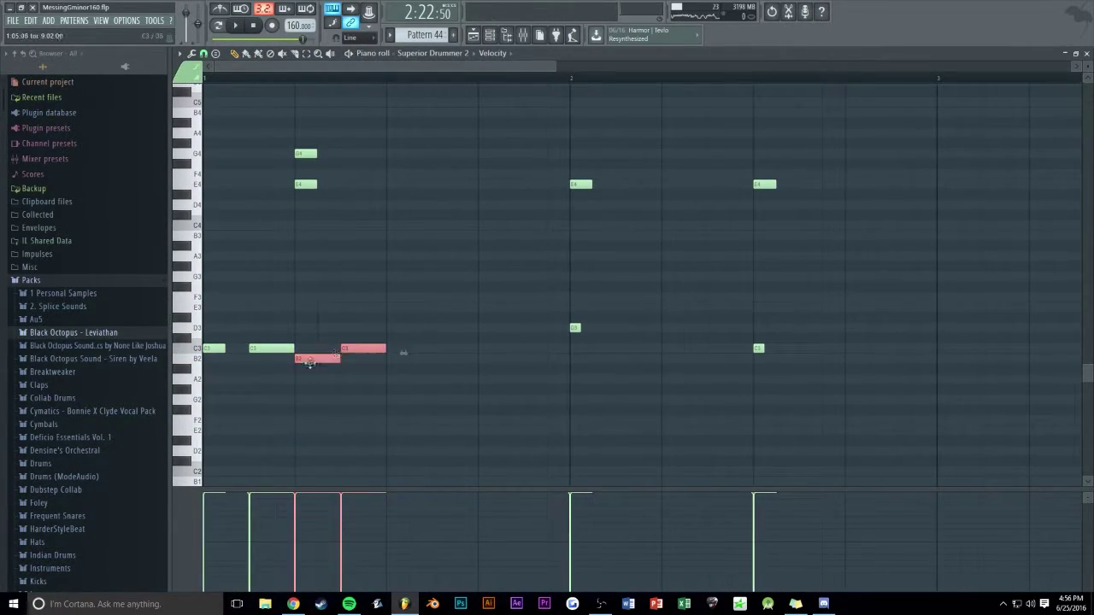
drag(311, 364, 313, 362)
key(ctrl+b)
key(ctrl+b)
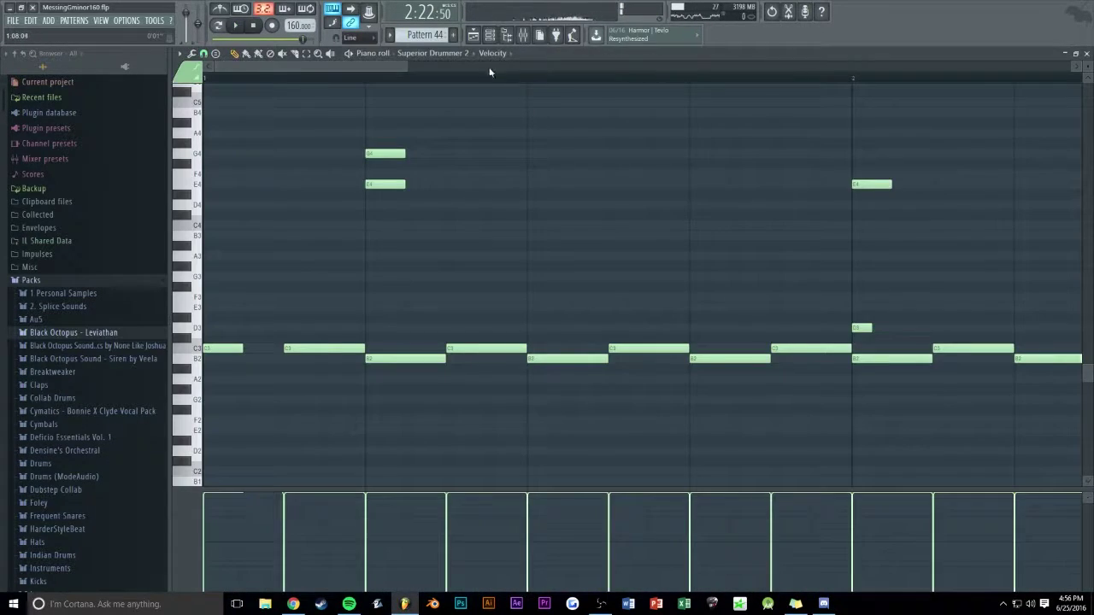
scroll(513, 85, down, 3)
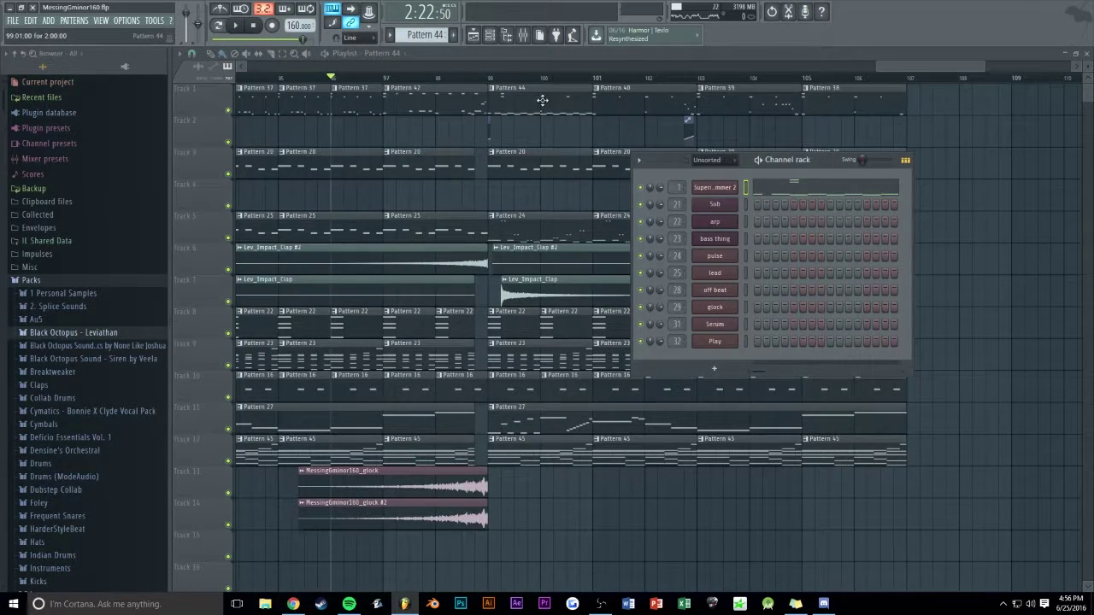
Replace the drum clip at bar 99 with a Pattern 40 clip and play the transition.
right_click(543, 101)
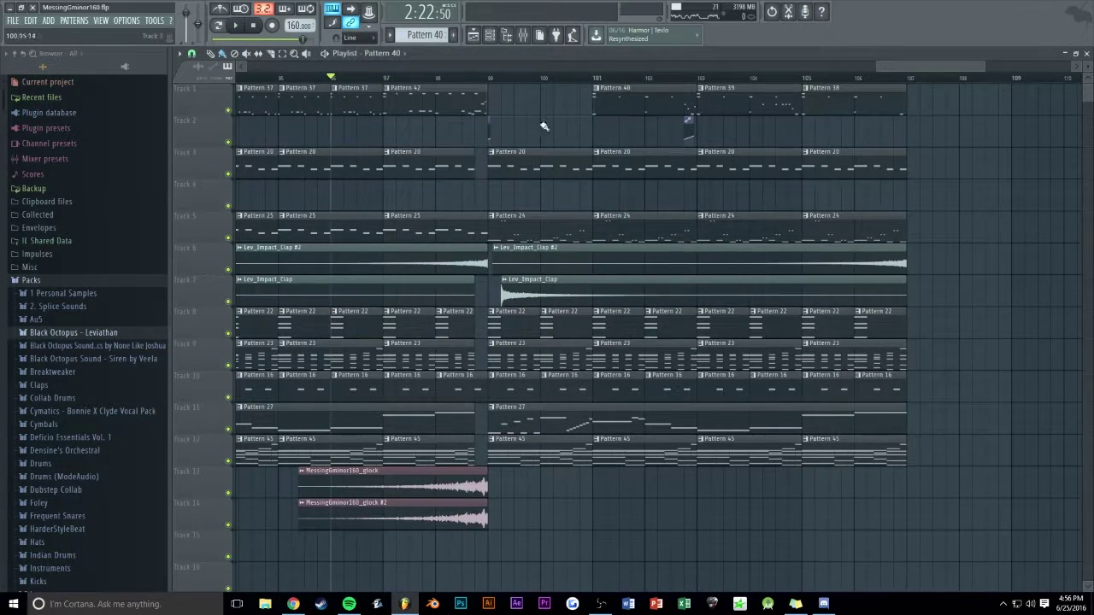
drag(535, 105, 537, 95)
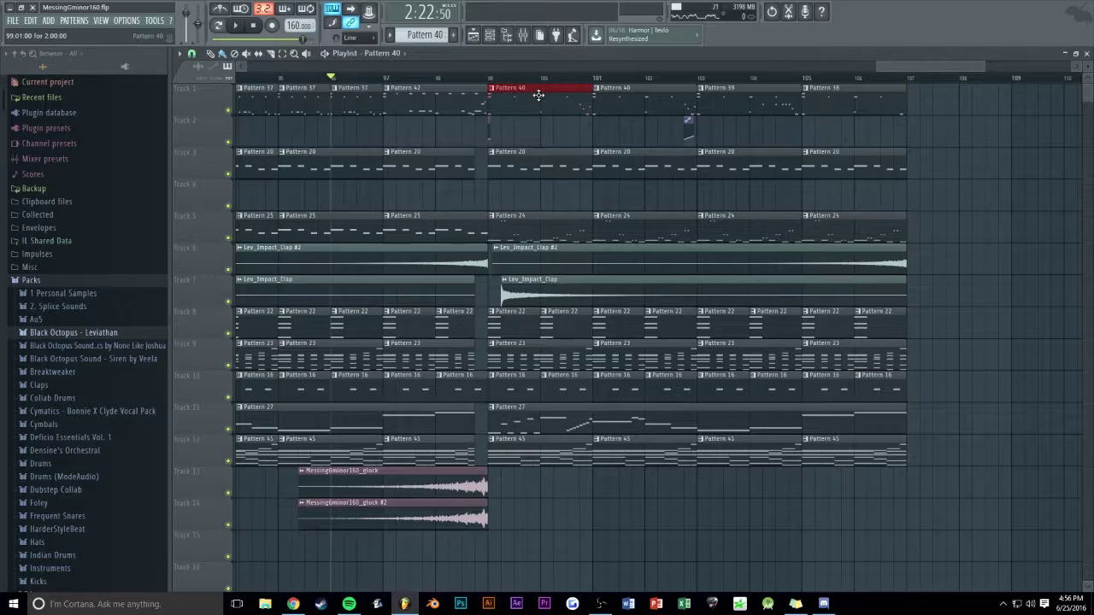
key(space)
Swap the Pattern 40 clip at bar 99 back to Pattern 43 and play the transition from bar 96.
drag(877, 65, 739, 65)
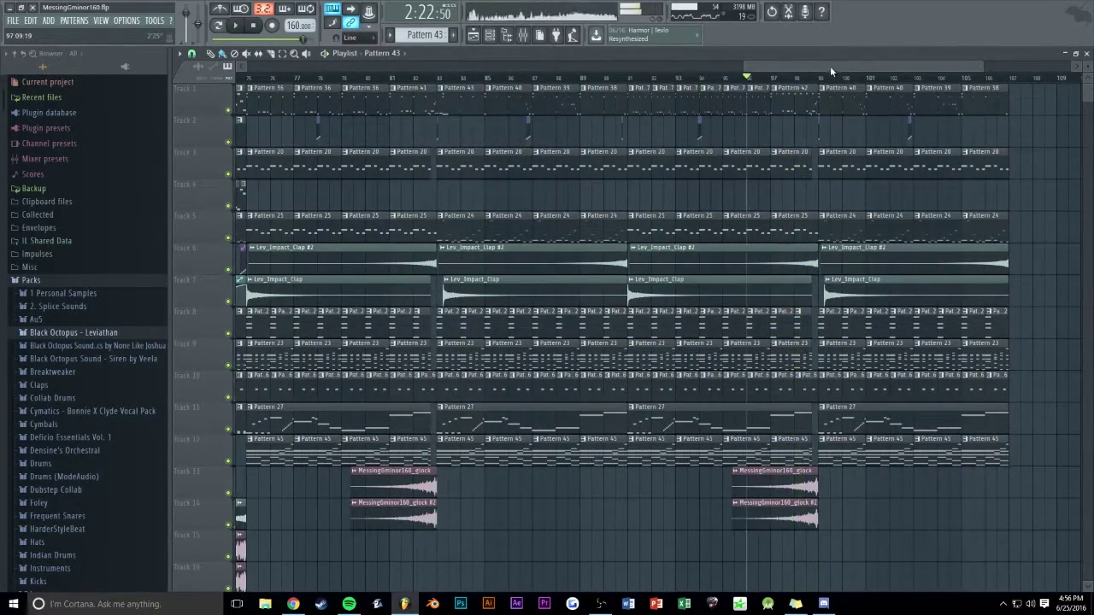
scroll(829, 66, up, 6)
right_click(907, 102)
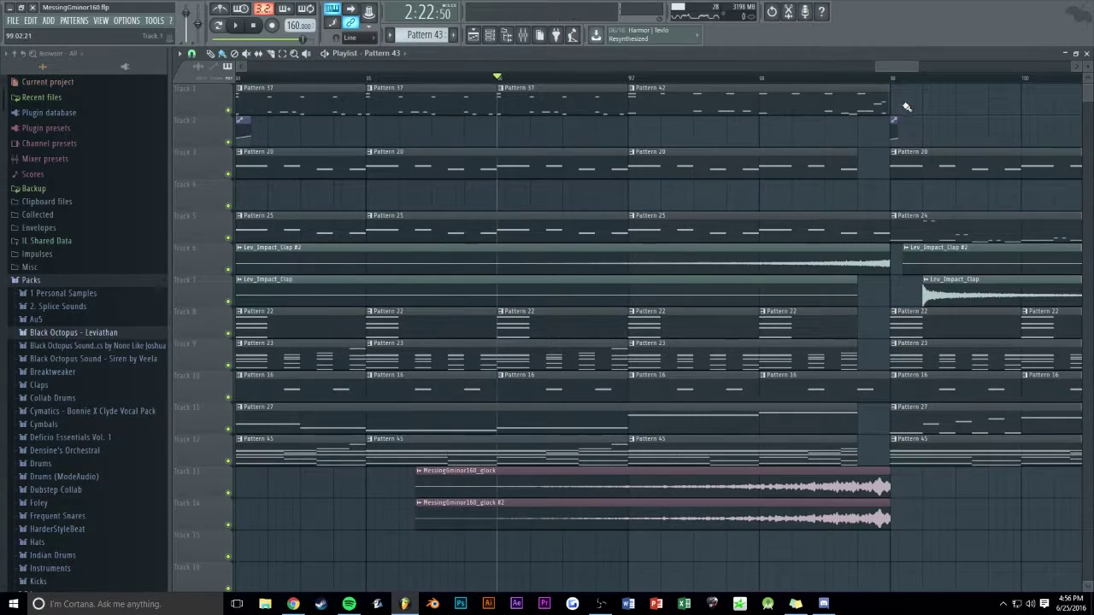
drag(948, 503, 949, 59)
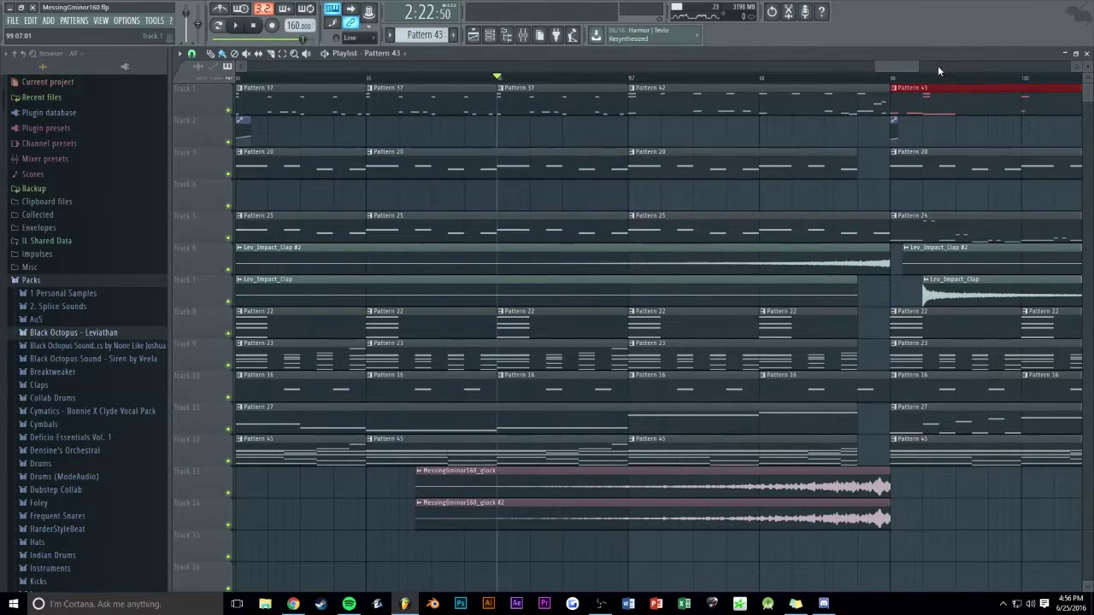
scroll(938, 65, down, 1)
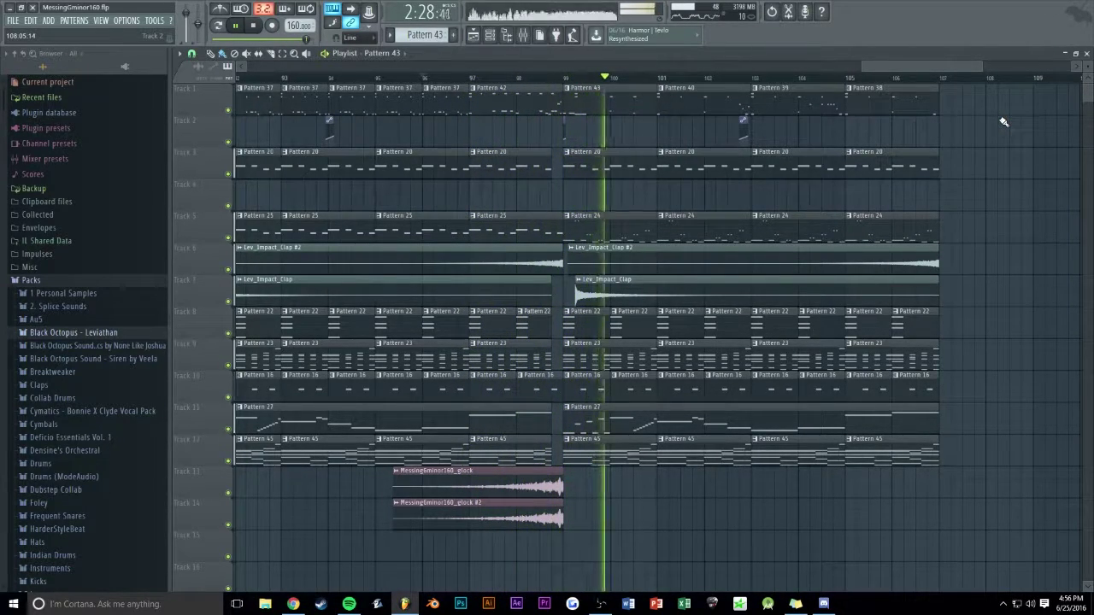
Make the drum clip at bar 99 unique and fill its second bar's last beat with evenly spaced C3, D3 and C3 notes.
key(space)
click(572, 92)
click(598, 153)
double_click(610, 89)
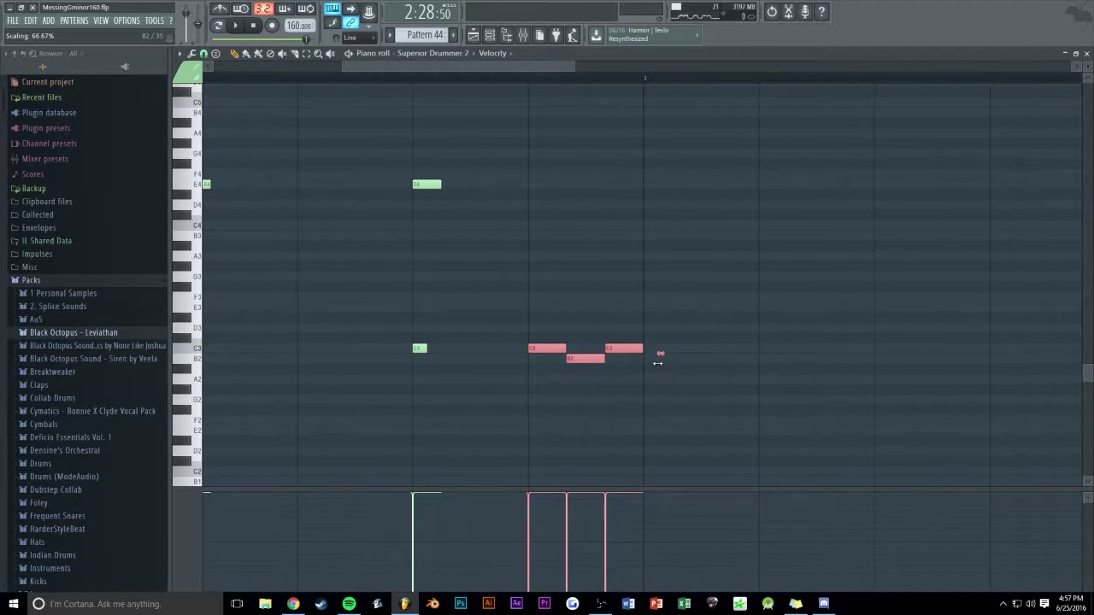
key(space)
ctrl+click(532, 158)
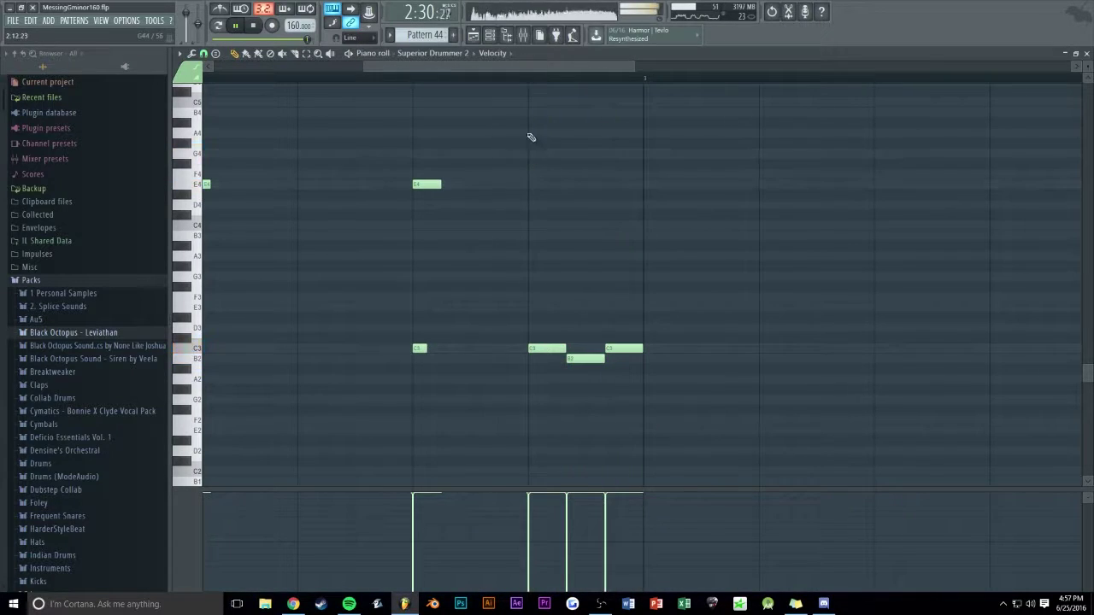
scroll(571, 68, up, 3)
drag(716, 342, 501, 400)
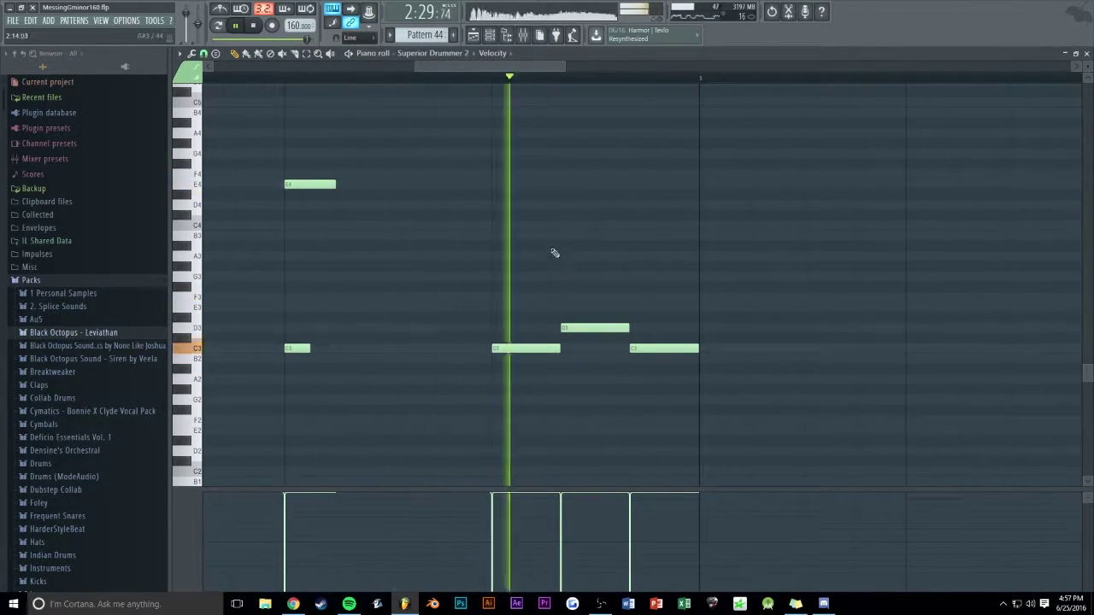
Return to the playlist and listen to the final section with the new bar 99 fill.
key(F7)
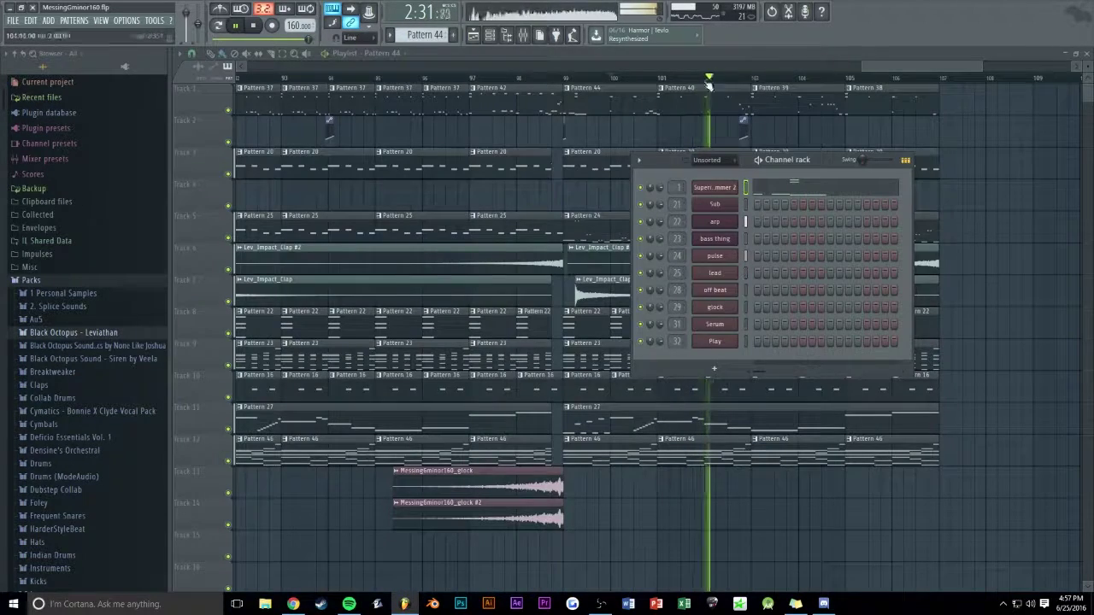
scroll(887, 65, down, 1)
right_click(947, 148)
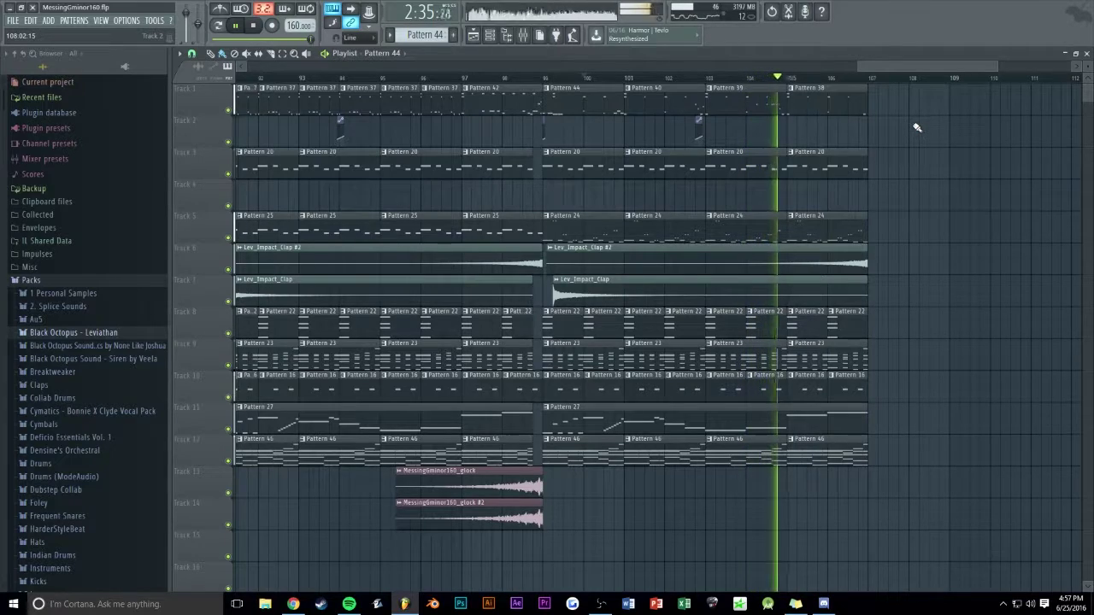
scroll(874, 63, down, 3)
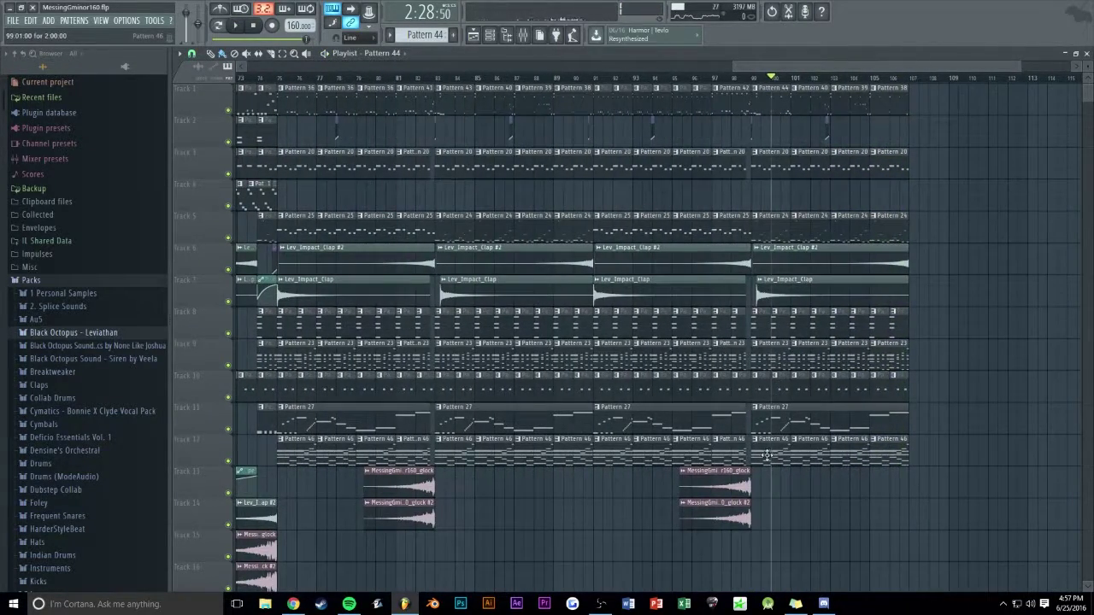
Duplicate the two Lev_Impact_Welcome clips on Track 21 across the final section starting at bar 91.
scroll(659, 452, down, 5)
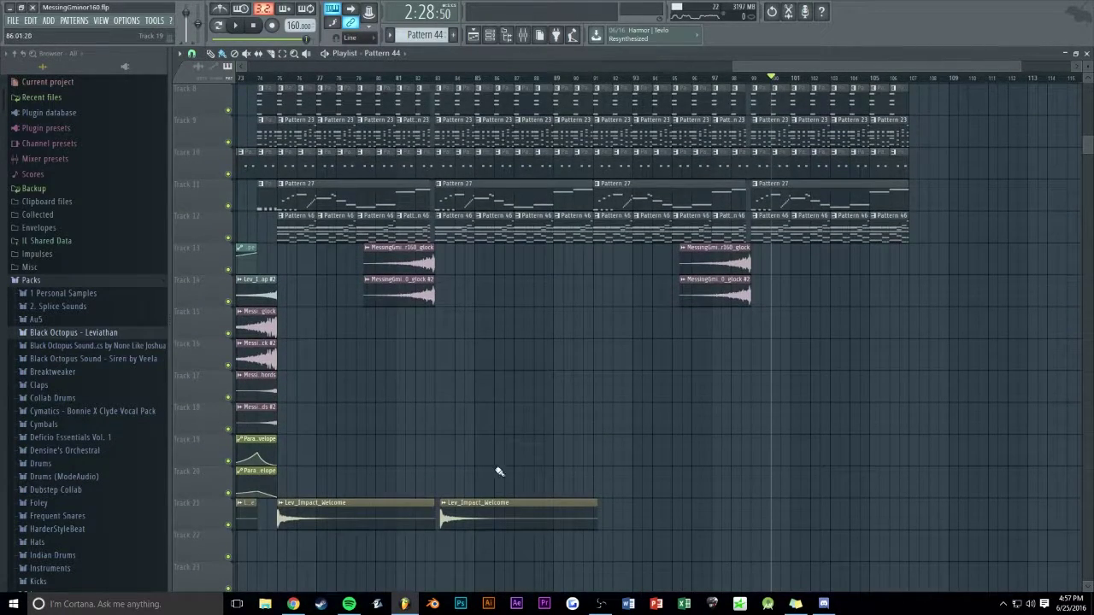
drag(545, 436, 329, 527)
key(ctrl+b)
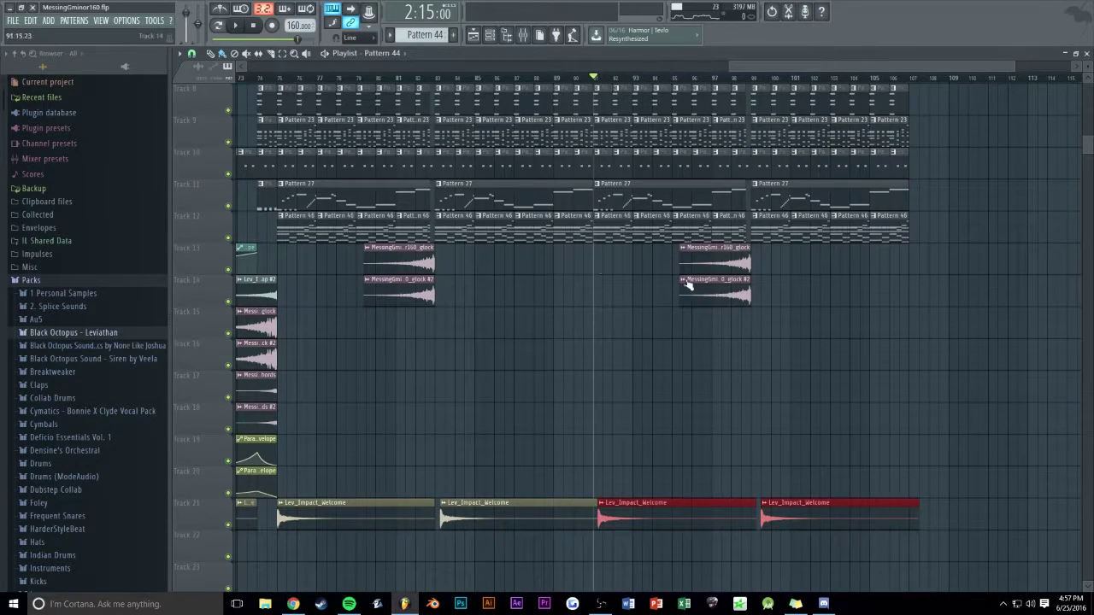
Shift the two copied Lev_Impact_Welcome clips one beat earlier so the first starts at bar 91 and the second ends at bar 107.
scroll(819, 73, up, 6)
click(420, 511)
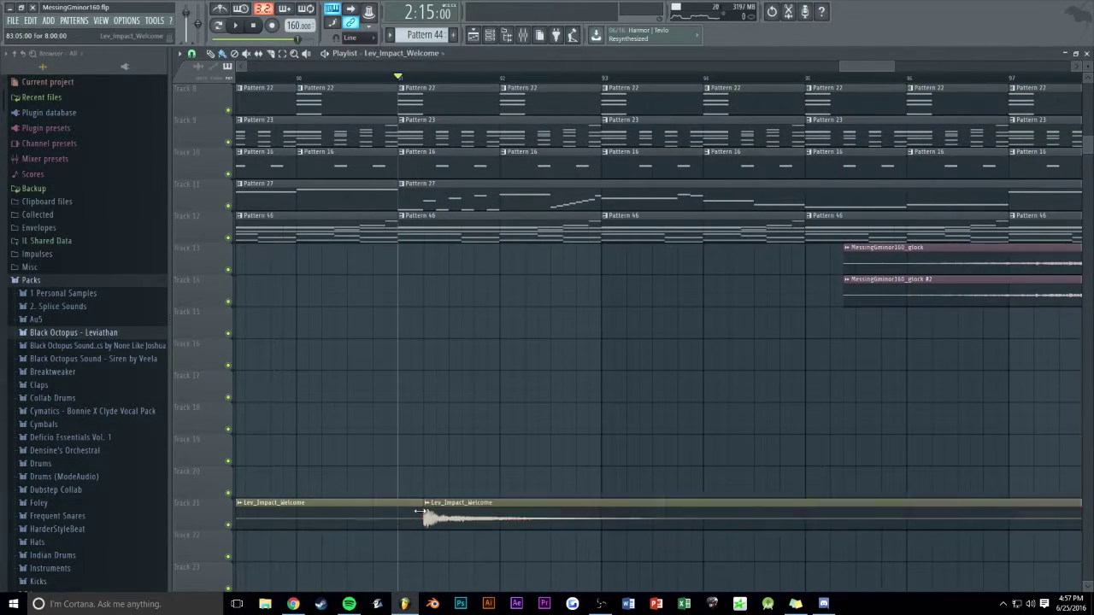
scroll(824, 70, down, 6)
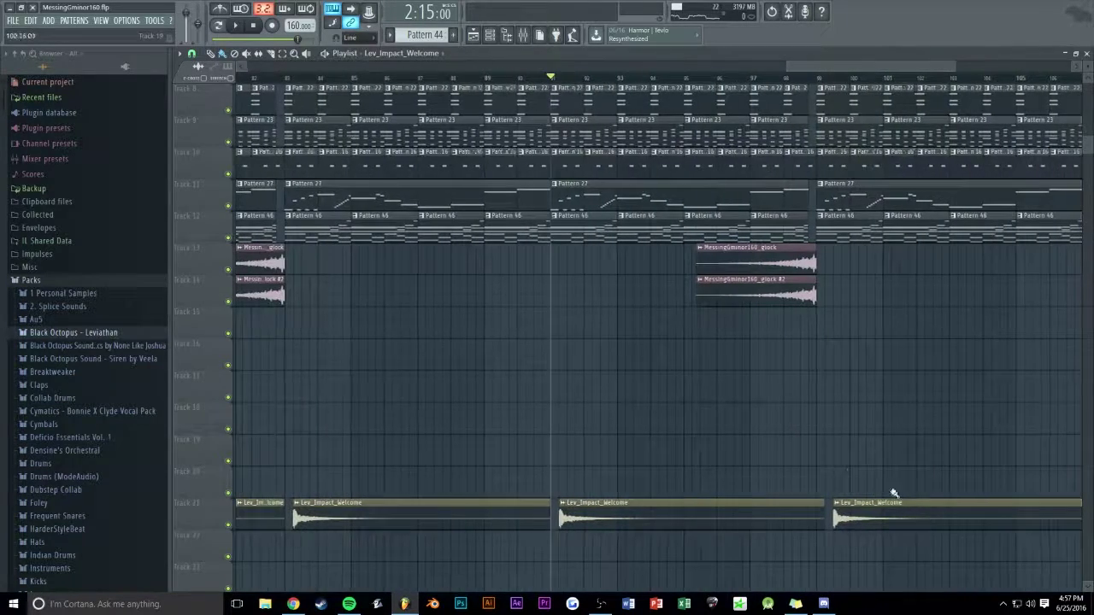
drag(910, 467, 675, 526)
key(Delete)
key(ctrl+z)
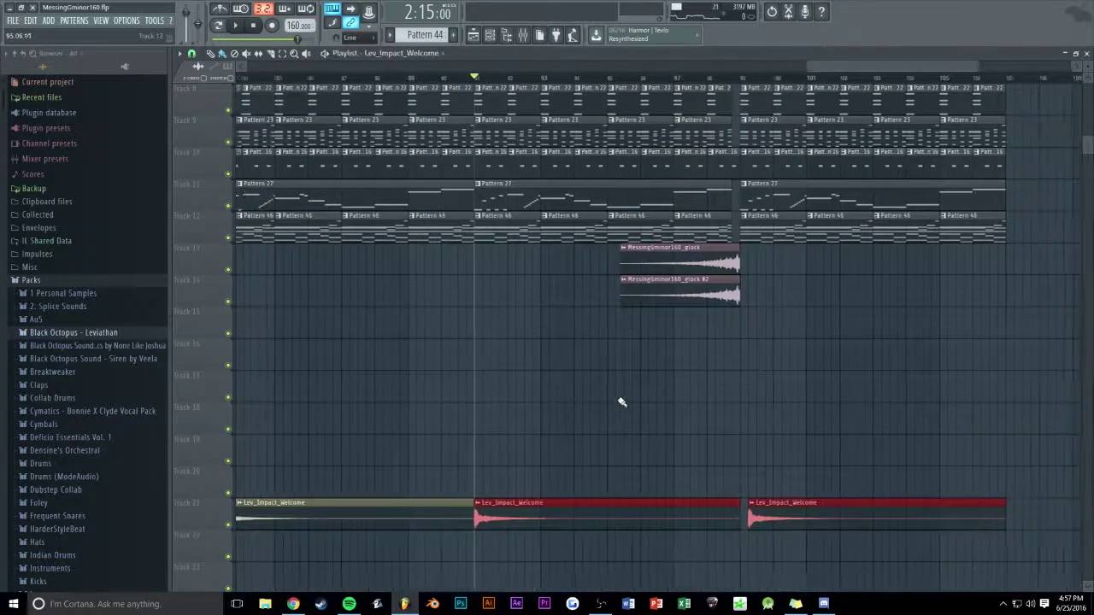
ctrl+click(557, 408)
Play the final section from bar 91 with the added impacts.
key(space)
mouse_move(842, 66)
mouse_down()
mouse_move(829, 85)
mouse_move(832, 66)
mouse_up()
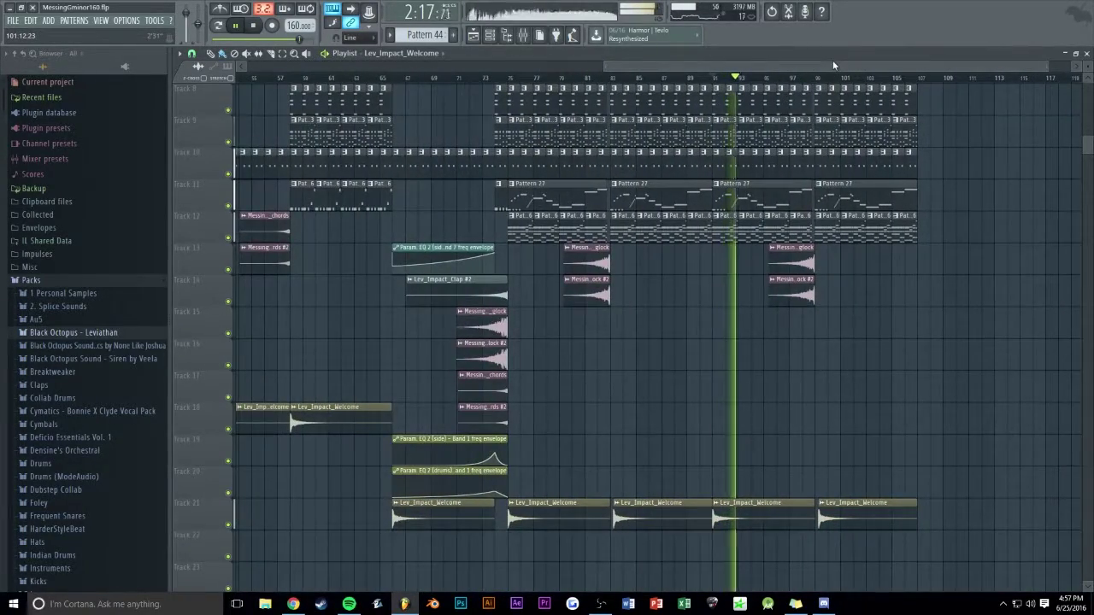
scroll(850, 205, up, 5)
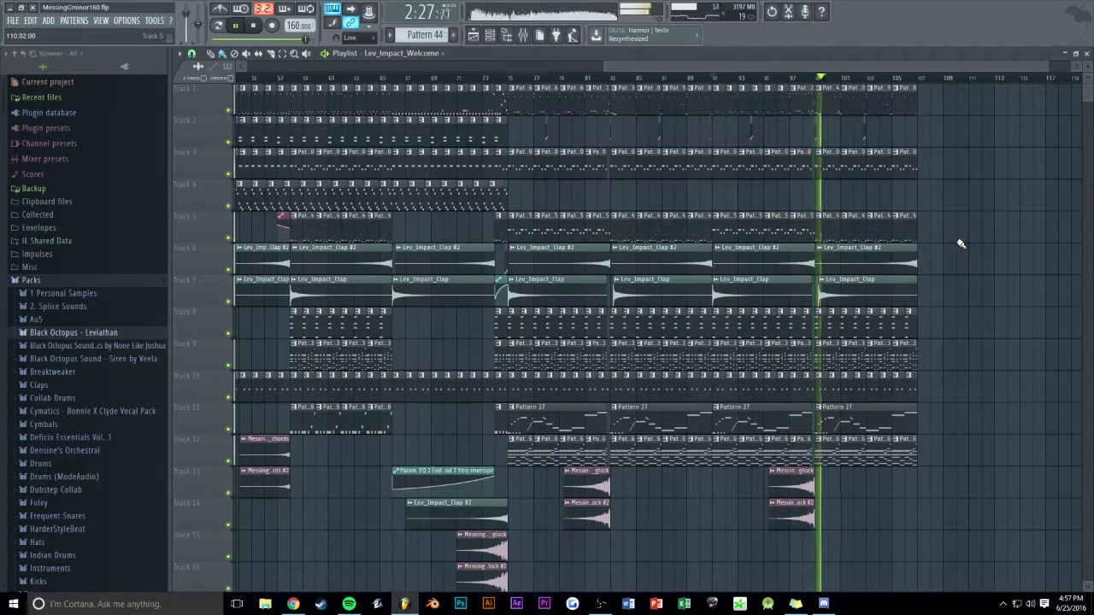
drag(803, 69, 914, 106)
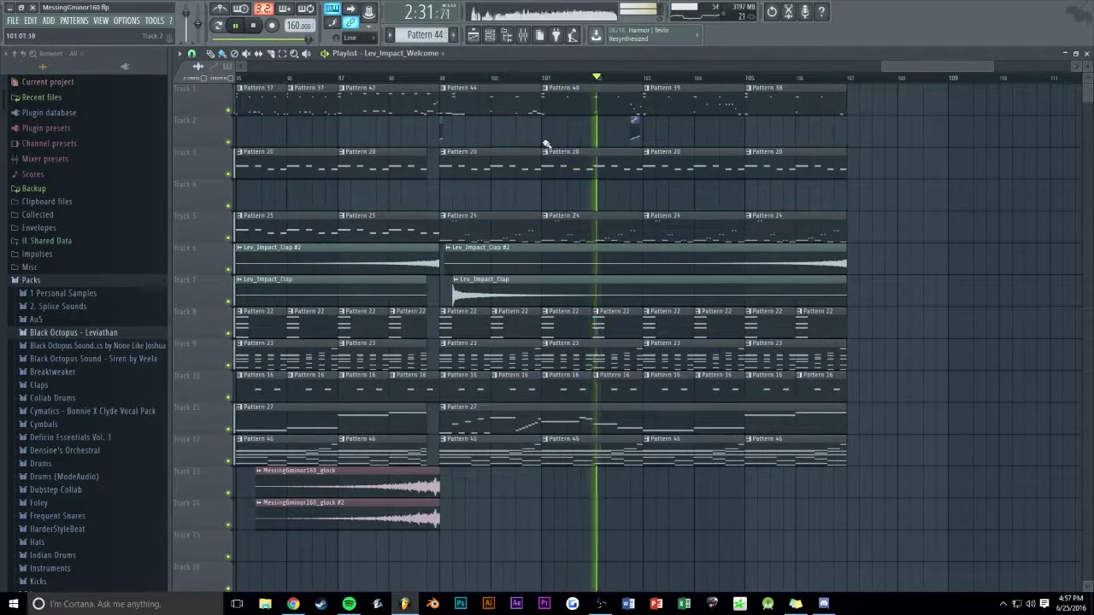
Make the drum clips at bars 101 and 103 unique and place the playback position at bar 103.
click(545, 89)
click(570, 152)
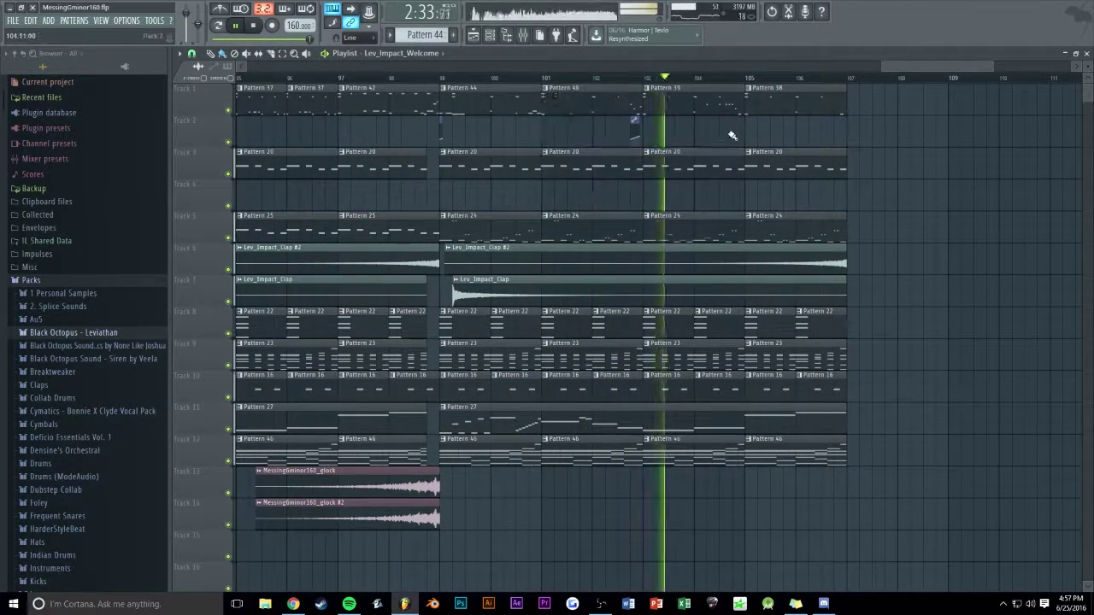
key(space)
click(647, 89)
click(672, 152)
click(647, 79)
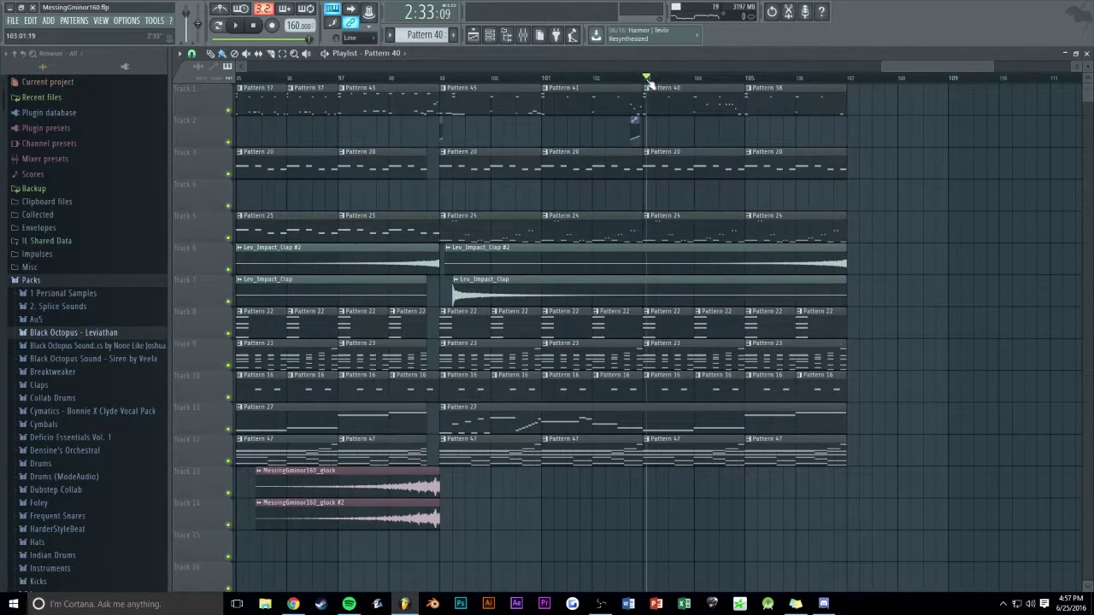
Add four C3 notes to the first bar of the bar 103 drum pattern, at beats 2, 2.5, 3.5 and 4.5, then return to the playlist.
double_click(661, 100)
scroll(503, 80, down, 2)
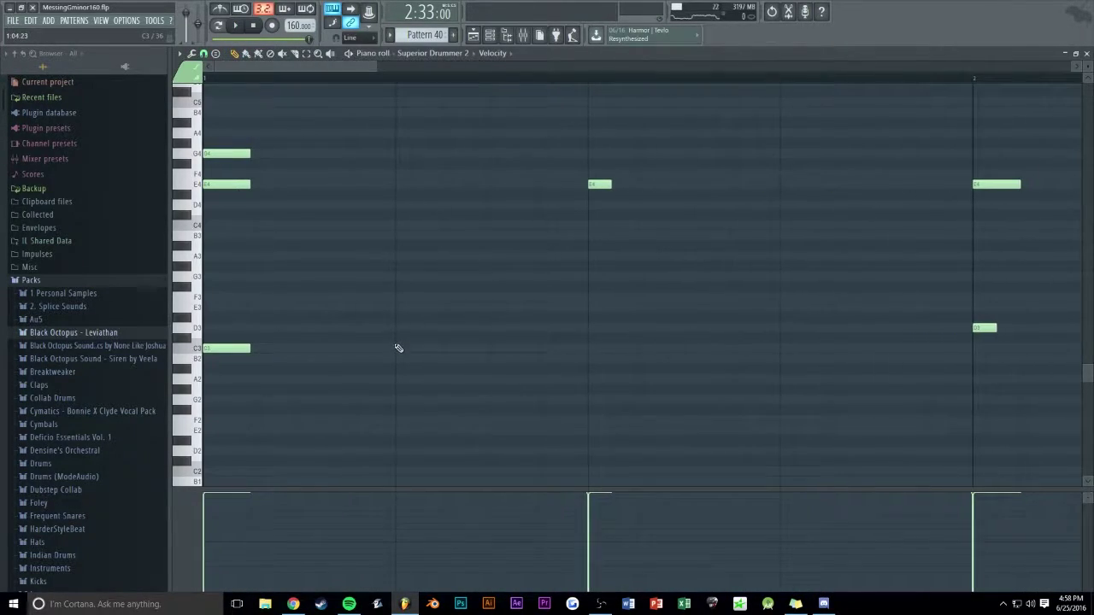
key(space)
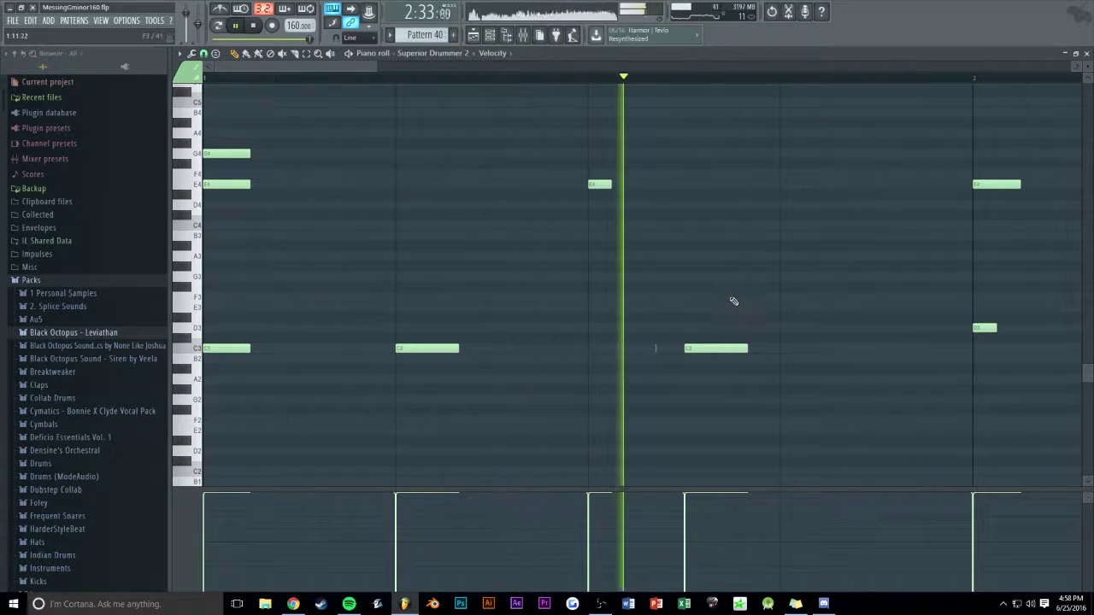
drag(749, 350, 760, 351)
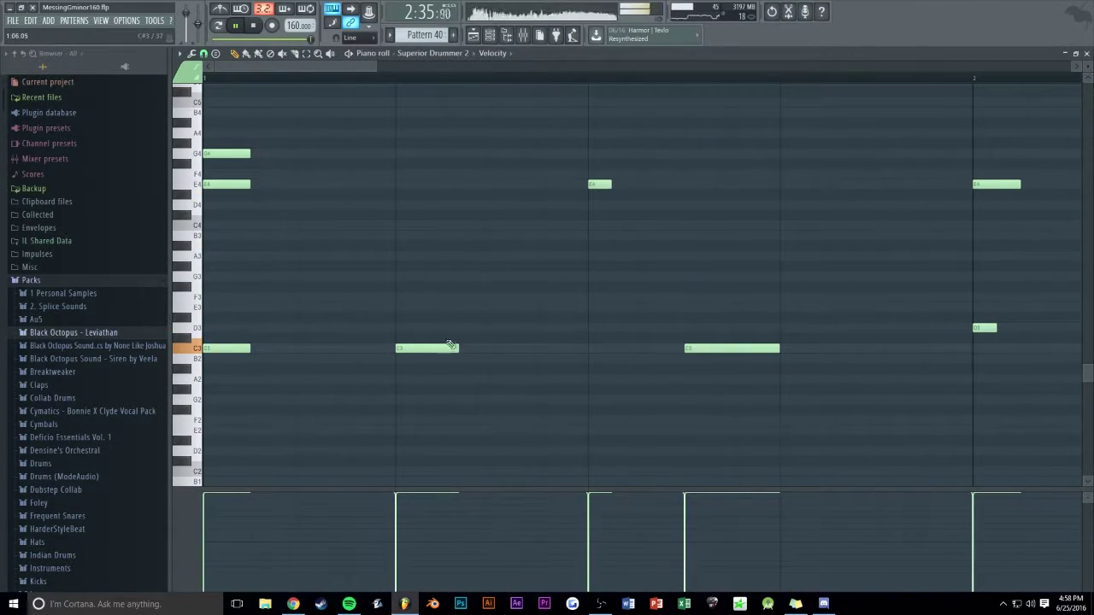
click(492, 350)
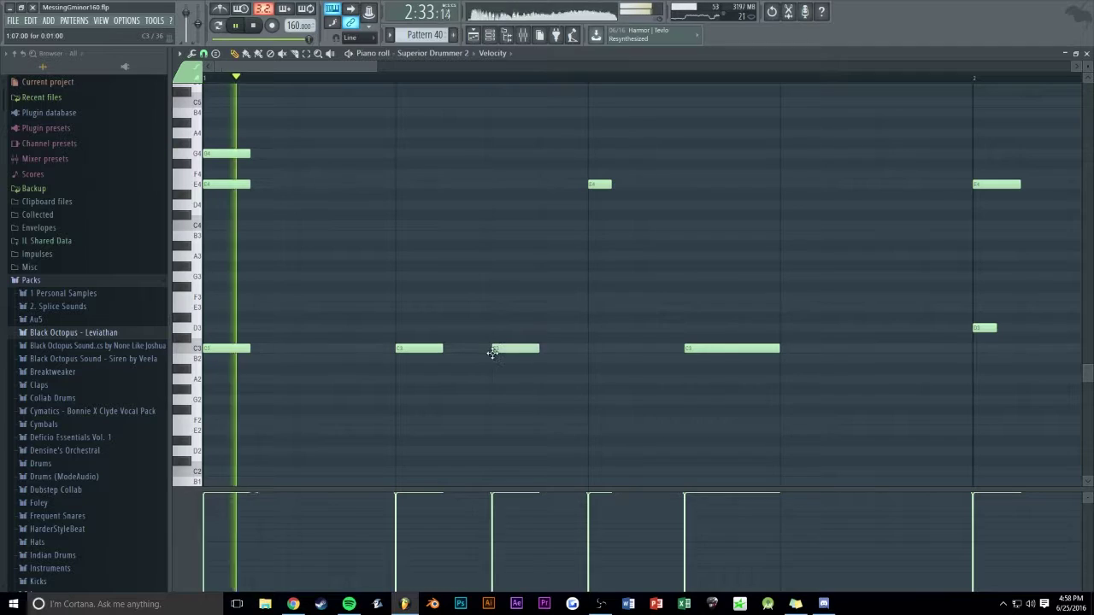
scroll(454, 69, down, 2)
key(space)
click(515, 348)
key(space)
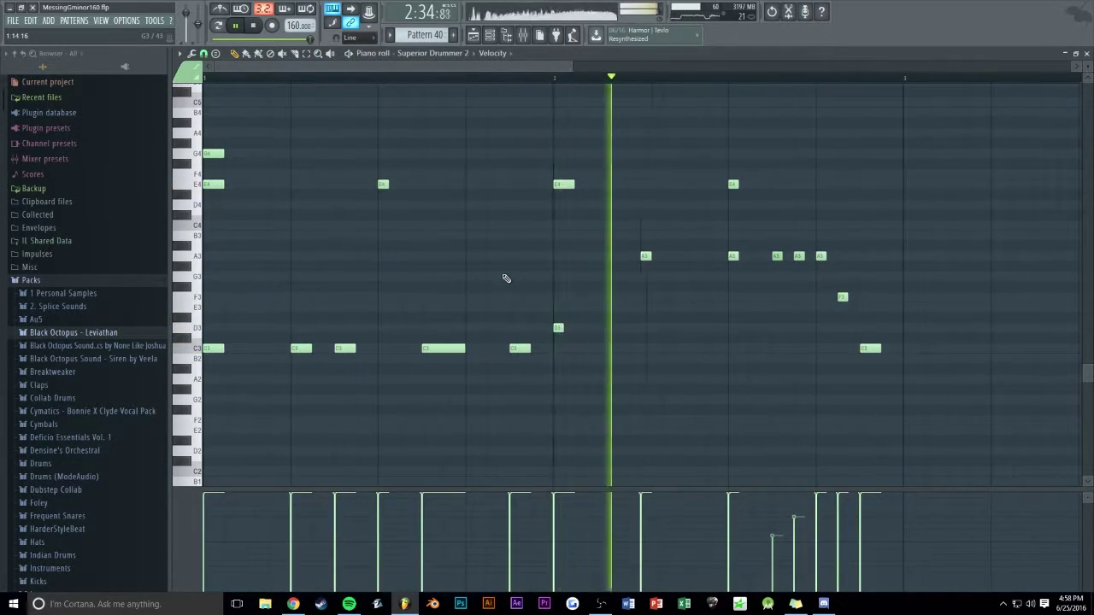
key(space)
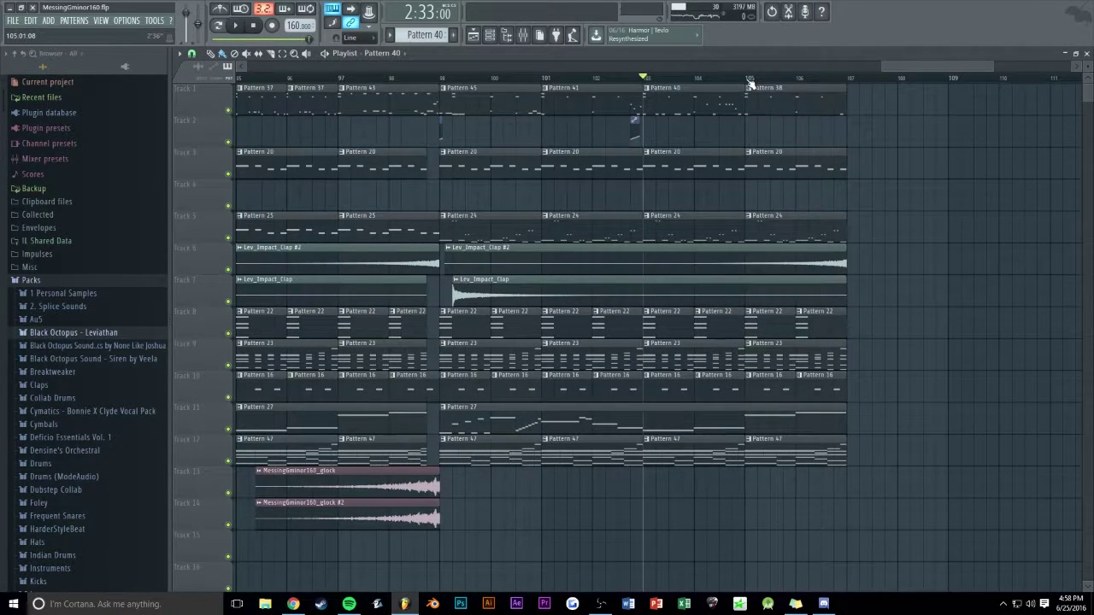
Make the drum clip at bar 105 unique, open it in the piano roll and play it.
click(750, 95)
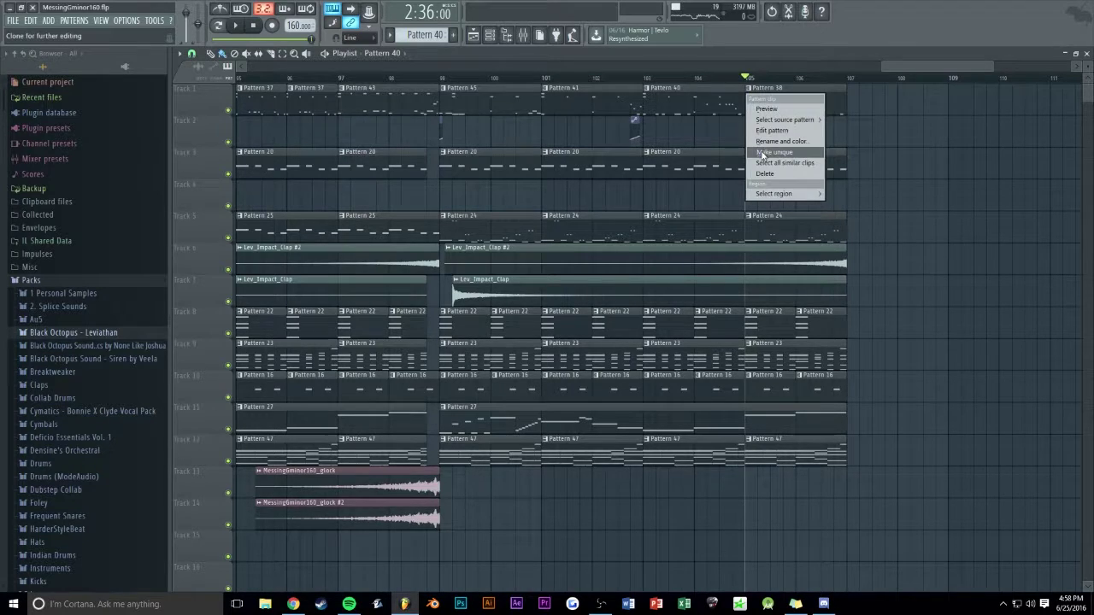
click(777, 106)
scroll(455, 68, down, 2)
key(space)
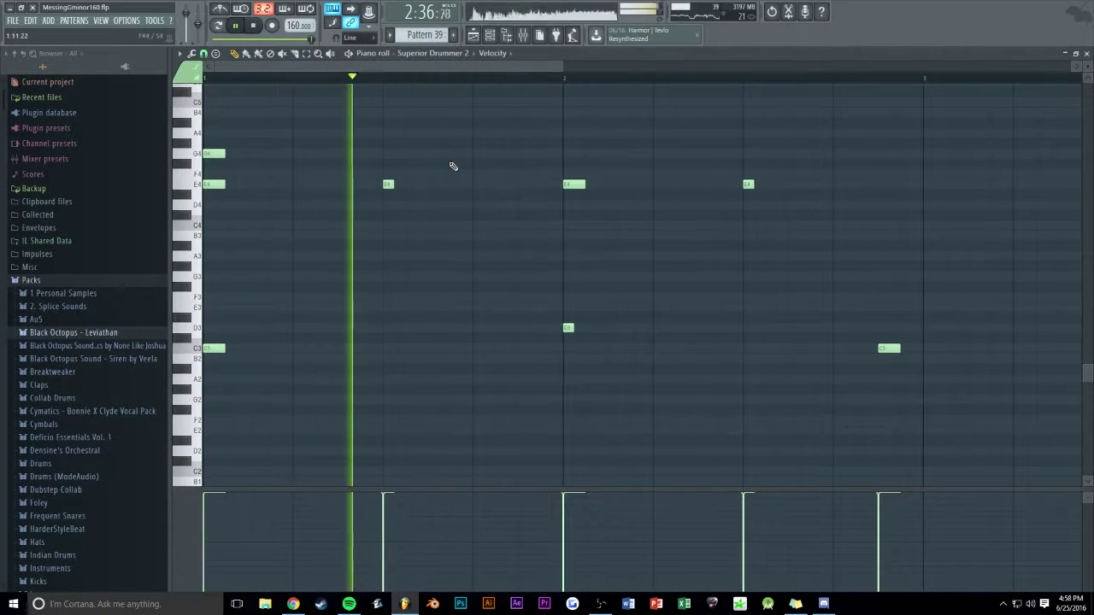
Add C3 notes to Pattern 39 at beats 2.5 and 4 of bar 1 and beats 2.5 and 3.5 of bar 2, checking by playback.
scroll(493, 71, down, 1)
scroll(500, 72, down, 1)
key(space)
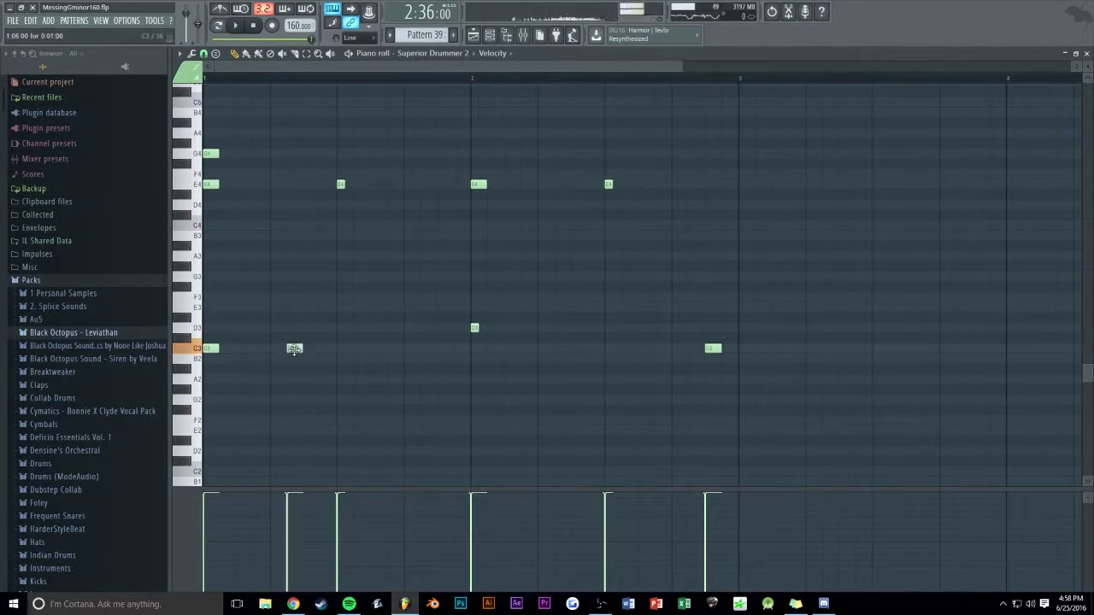
key(space)
key(space)
key(space)
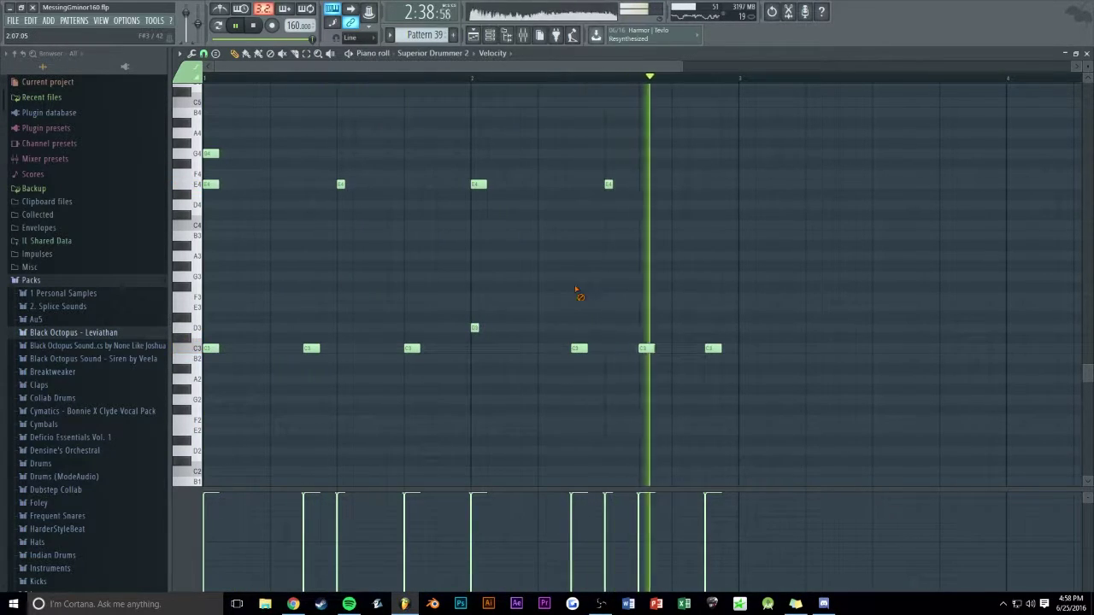
key(Escape)
key(Escape)
key(space)
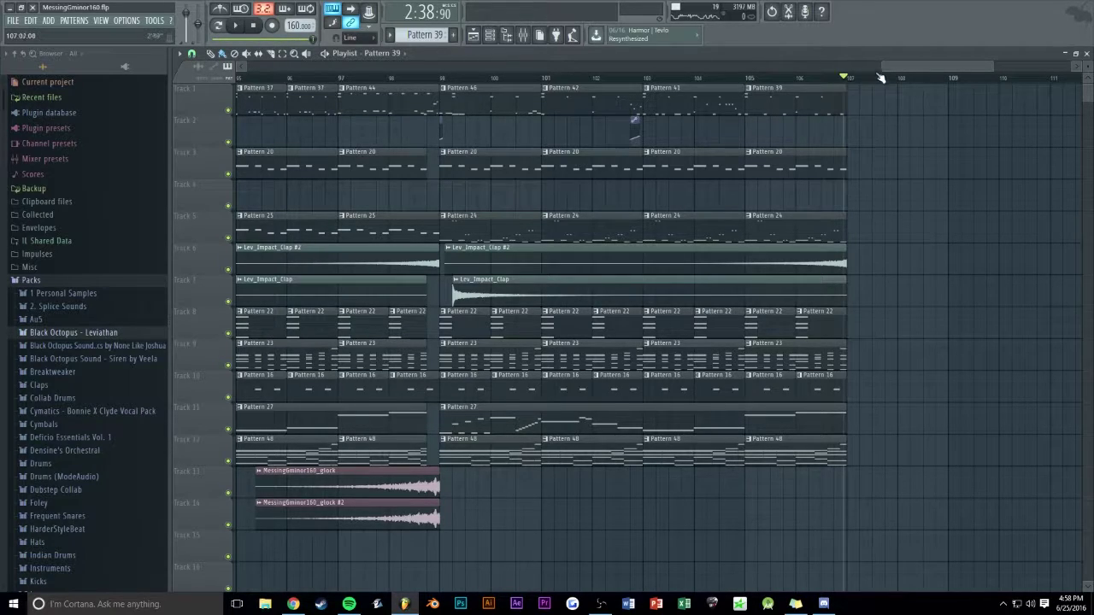
Save the project and play the track from the beginning through the intro build-up.
scroll(870, 80, down, 6)
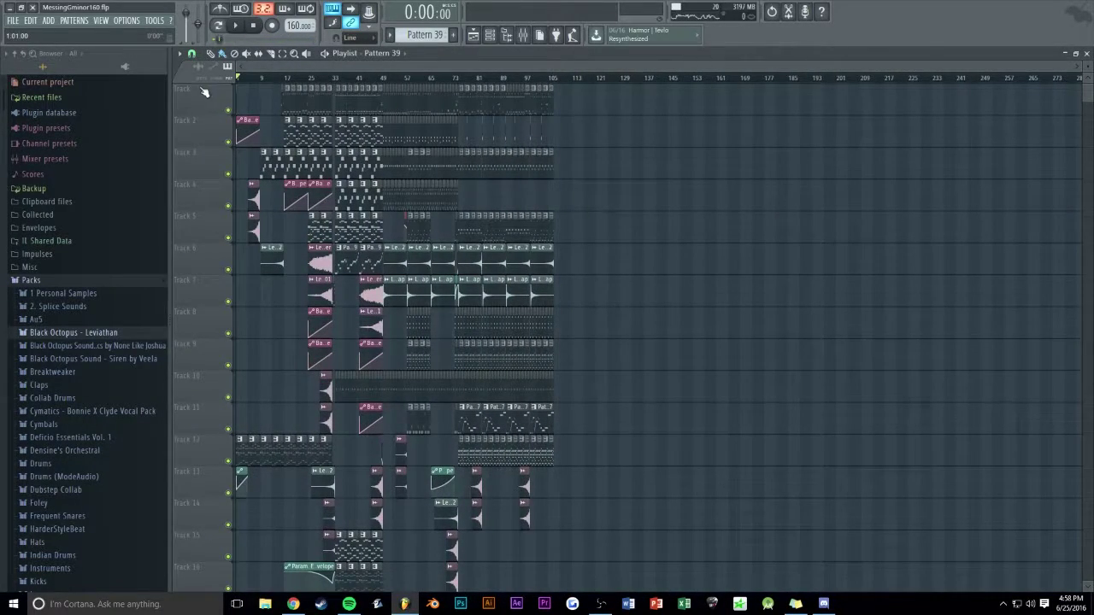
scroll(541, 75, up, 4)
key(ctrl+s)
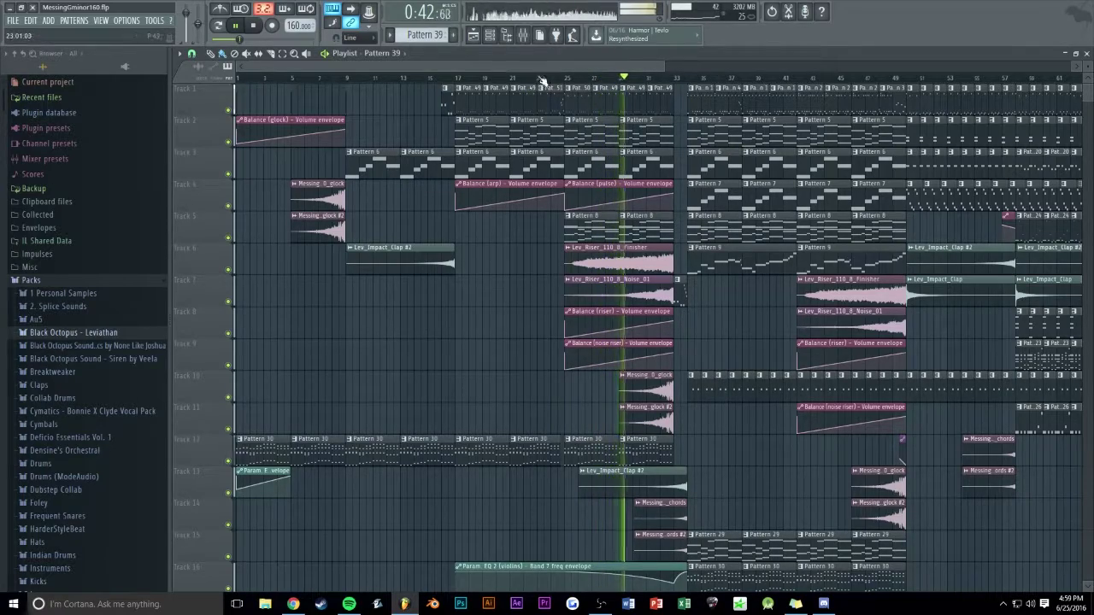
scroll(649, 291, up, 5)
scroll(390, 197, down, 3)
key(space)
Select bars 25 to 33 in the playlist and load Fruity Balance on the off beat mixer track.
scroll(390, 197, up, 3)
drag(408, 89, 785, 115)
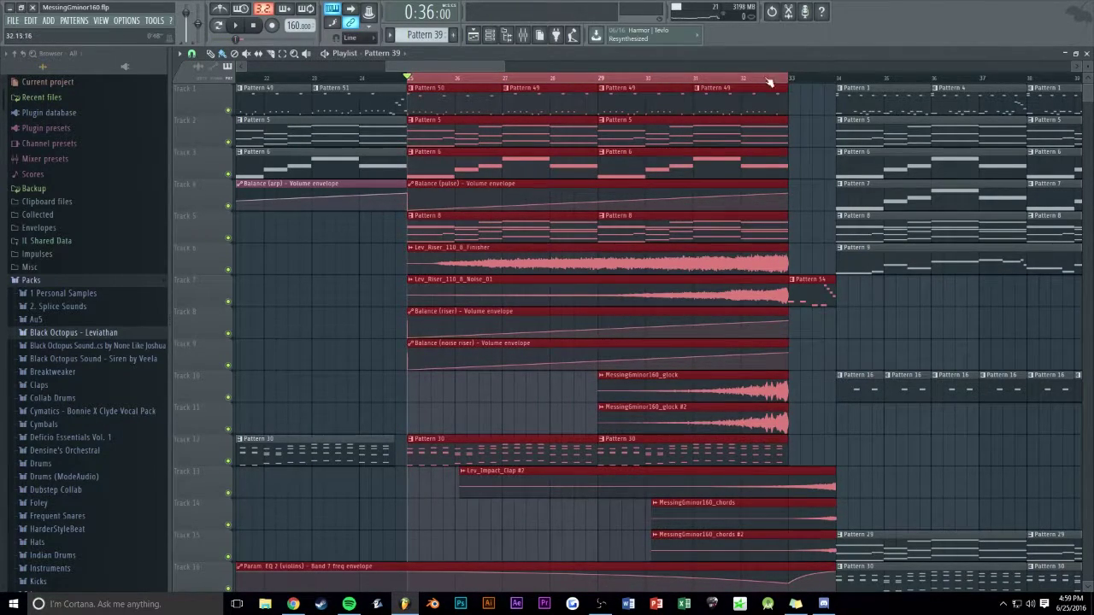
click(531, 37)
click(969, 276)
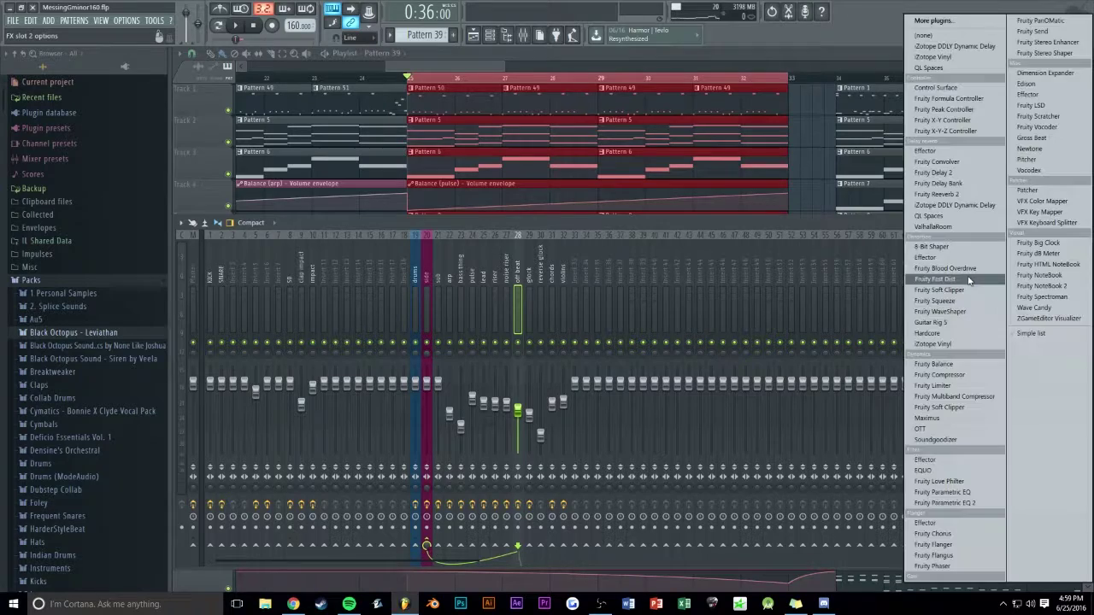
click(933, 363)
Create a Fruity Balance volume automation clip for the off beat track over bars 25 to 33, rising steadily from a lowered start.
right_click(336, 171)
click(372, 246)
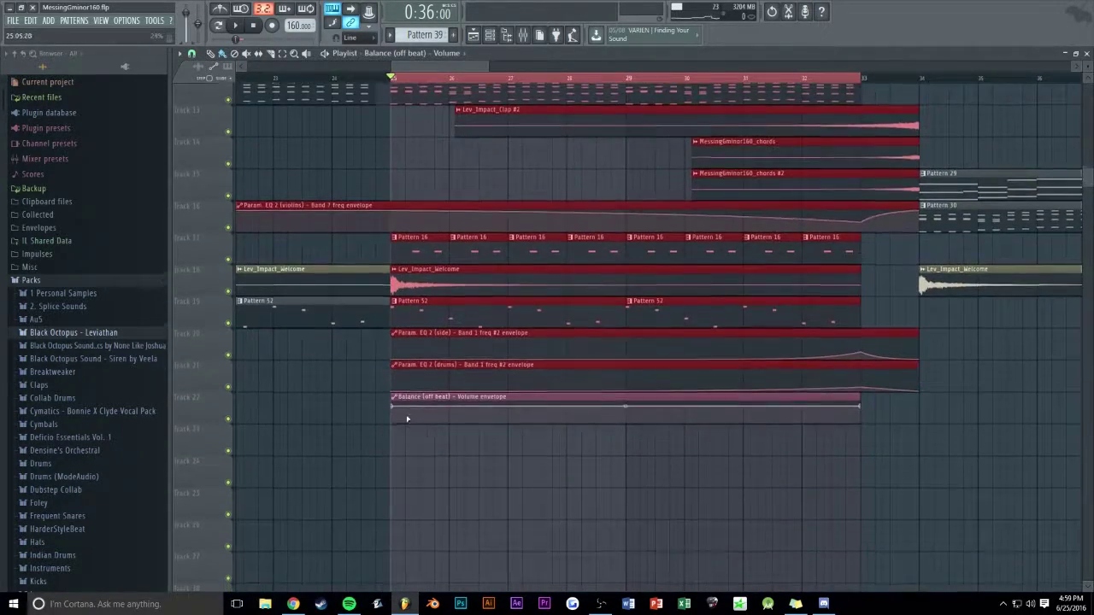
right_click(390, 421)
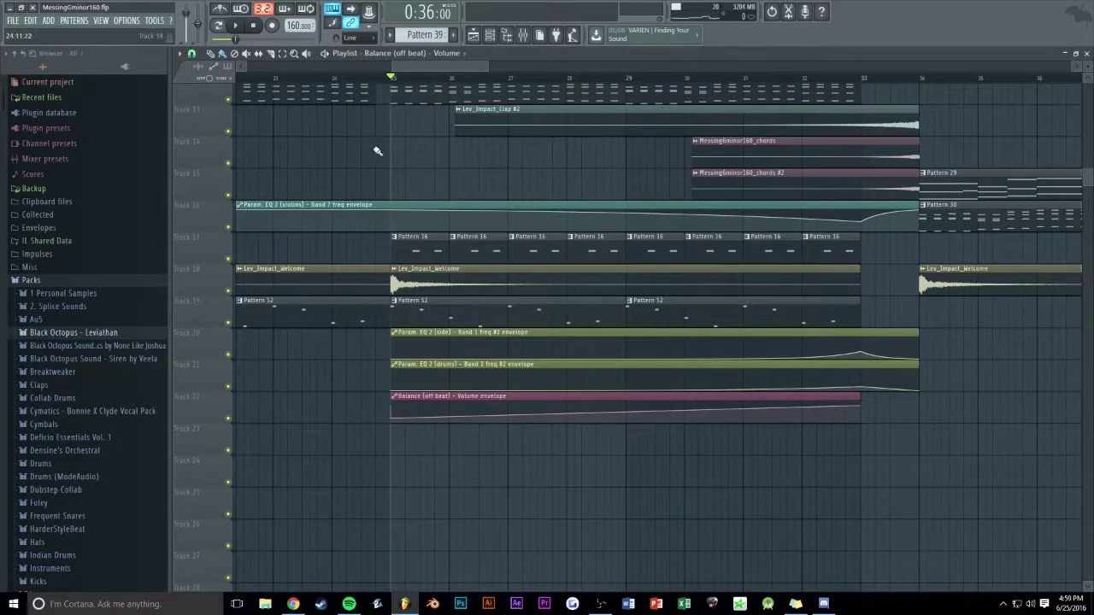
Play the build-up from bar 25 and review its clips alongside the new off beat volume envelope.
key(space)
scroll(373, 147, up, 3)
scroll(379, 213, up, 6)
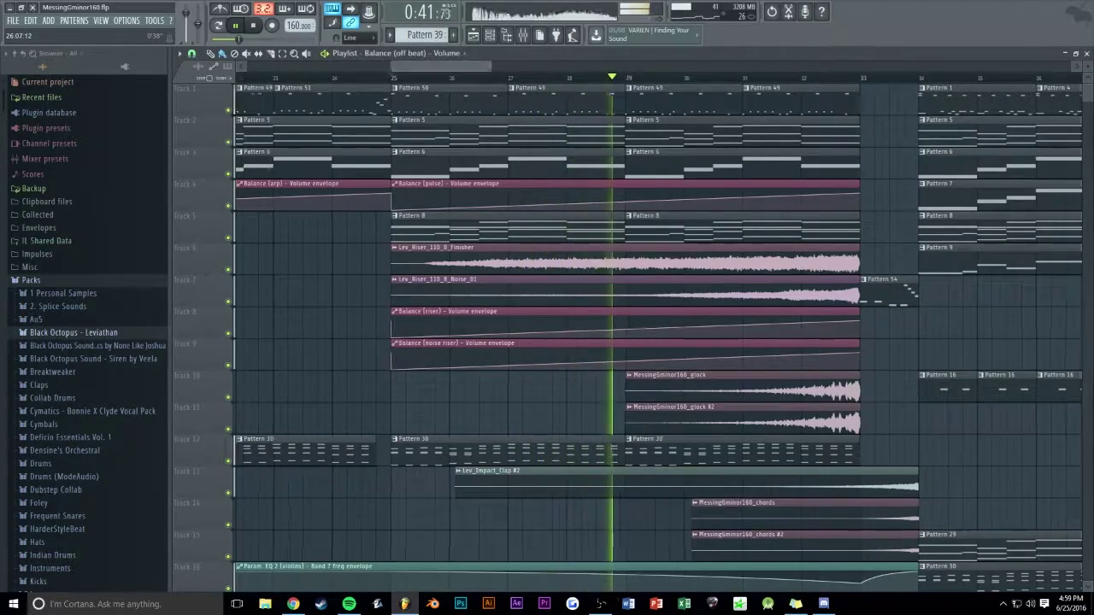
scroll(469, 72, down, 4)
scroll(351, 271, down, 6)
scroll(441, 463, down, 3)
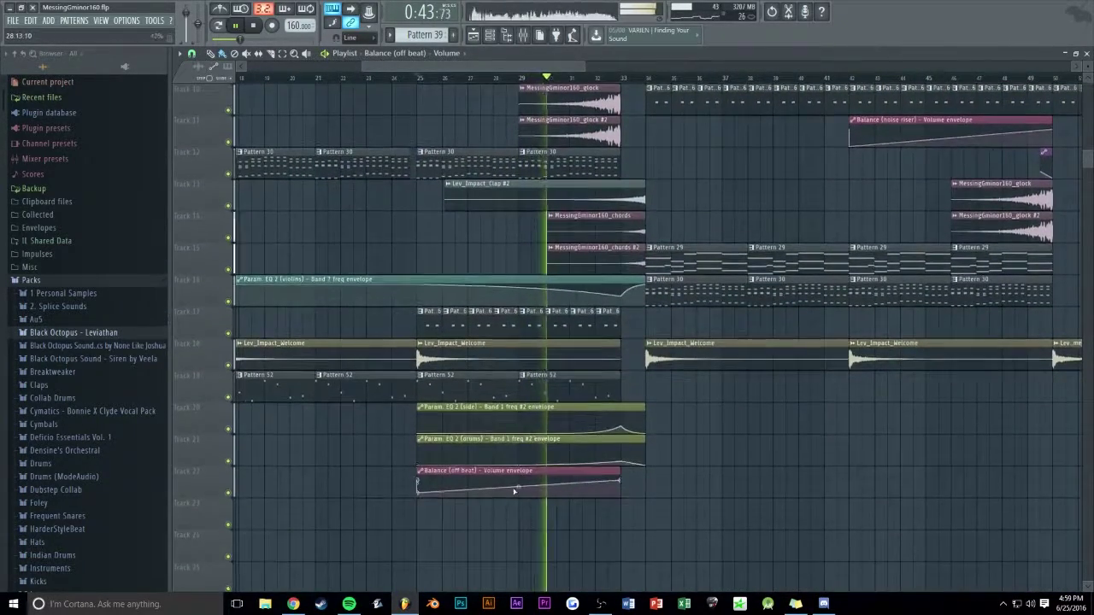
Play through the build-up into the section around bar 42 and inspect Pattern 2's Superior Drummer 2 notes.
scroll(383, 273, up, 8)
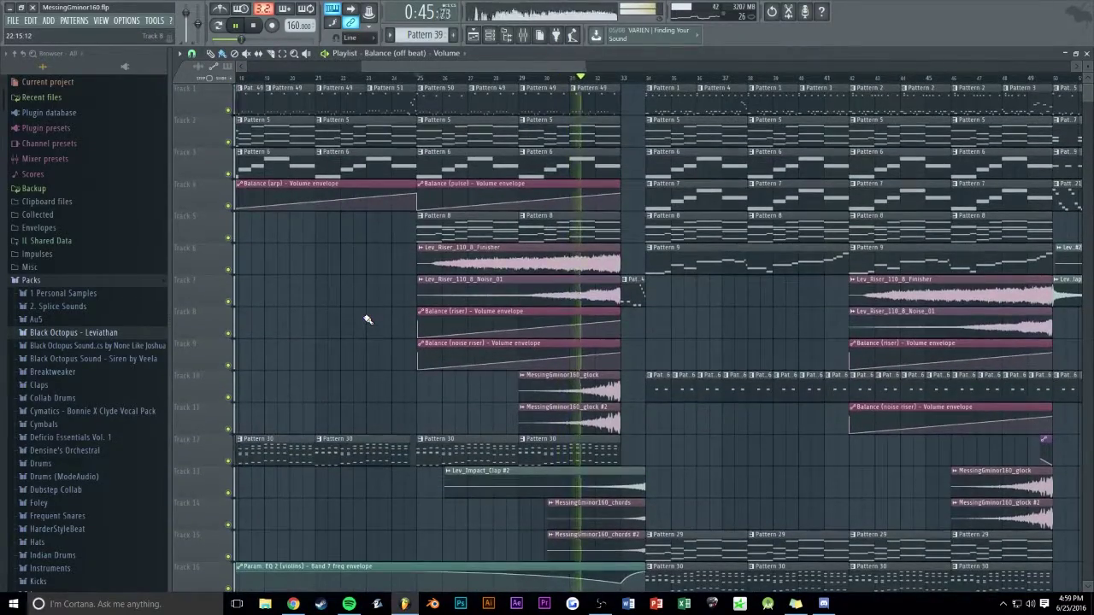
mouse_move(501, 65)
mouse_down()
mouse_move(577, 67)
mouse_move(500, 63)
mouse_up()
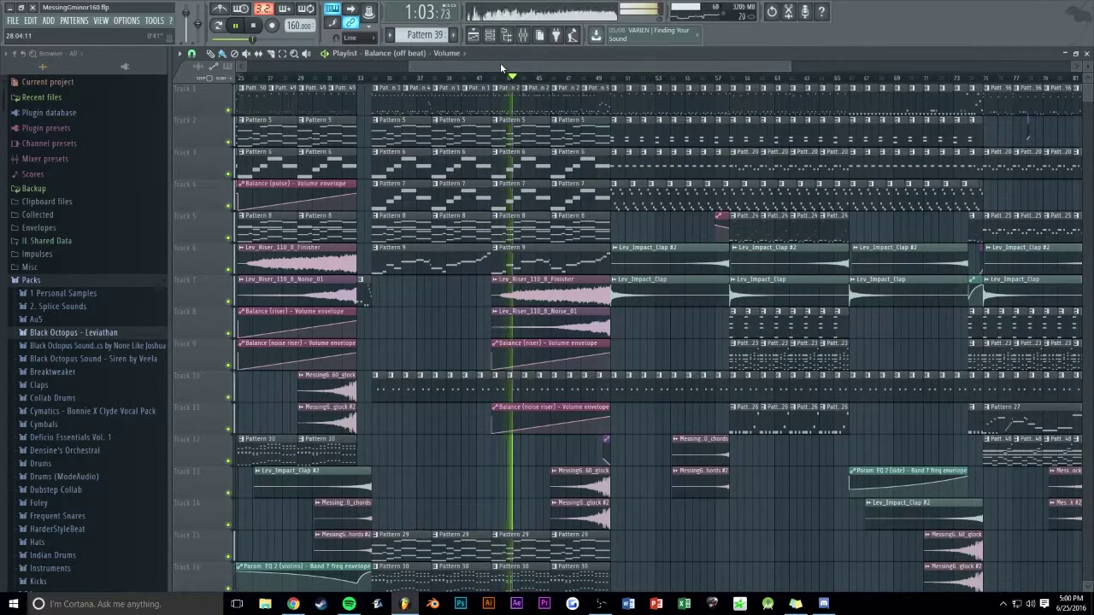
scroll(501, 67, up, 3)
scroll(531, 77, up, 2)
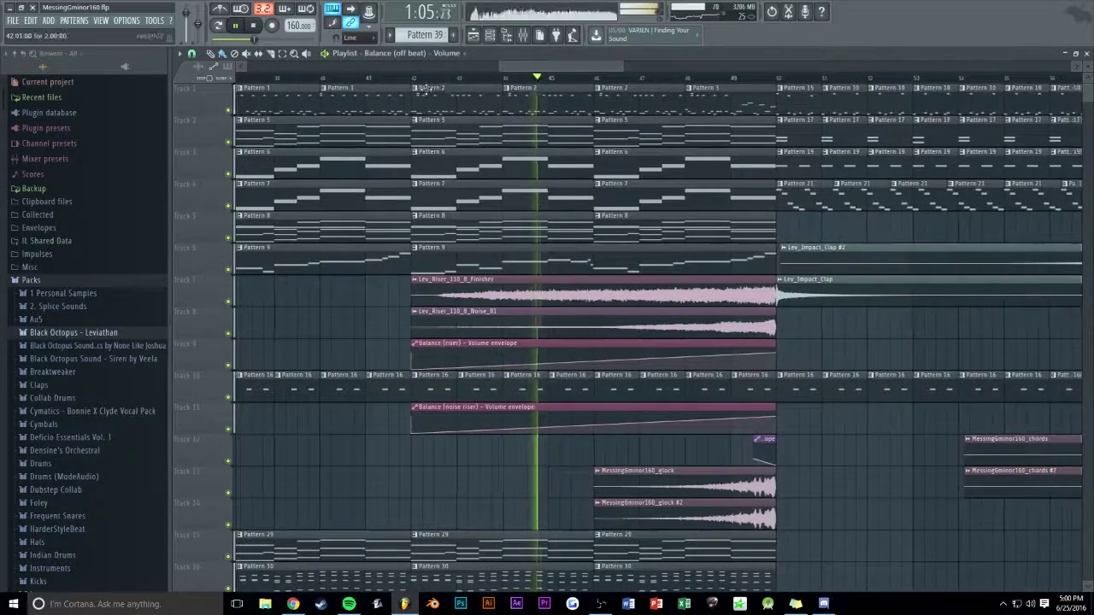
click(413, 79)
scroll(441, 70, down, 2)
key(space)
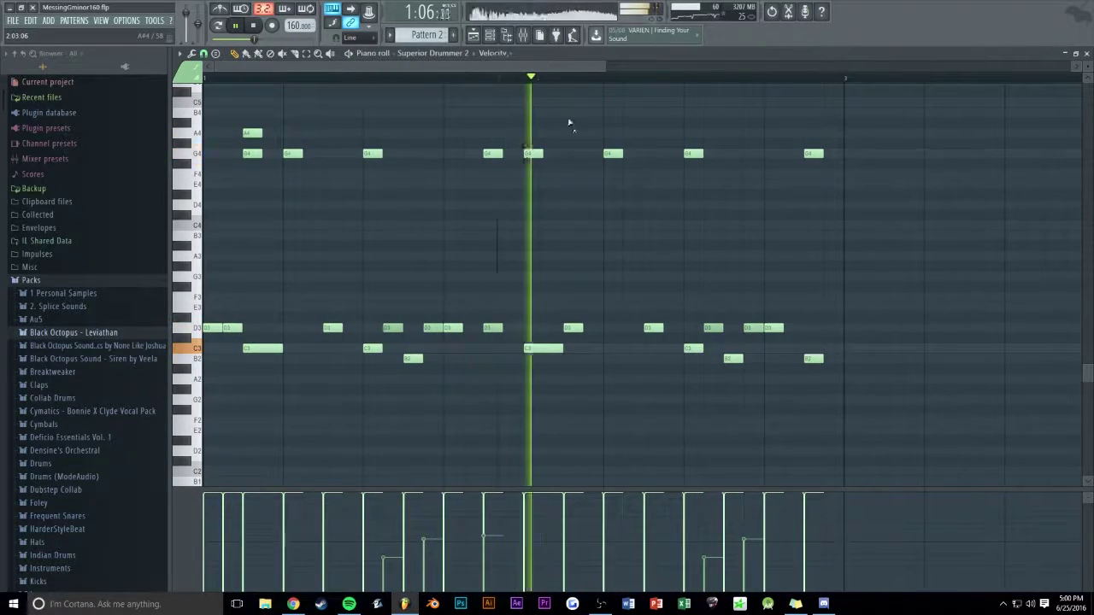
Save the project and play the arrangement from bar 42 on into the final section.
key(Escape)
drag(623, 67, 703, 67)
key(ctrl+s)
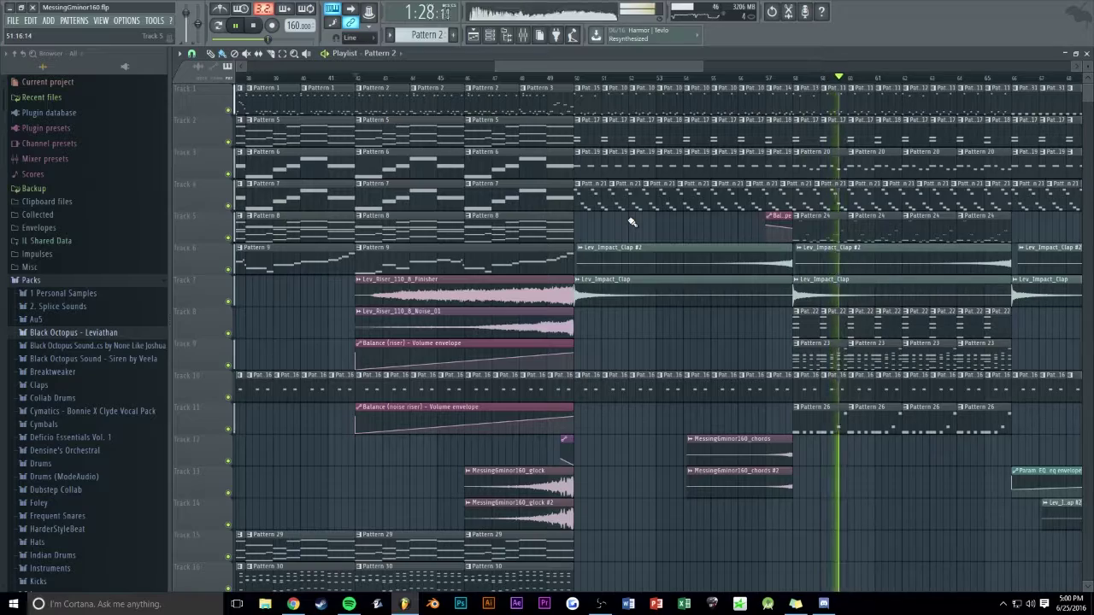
scroll(767, 191, down, 3)
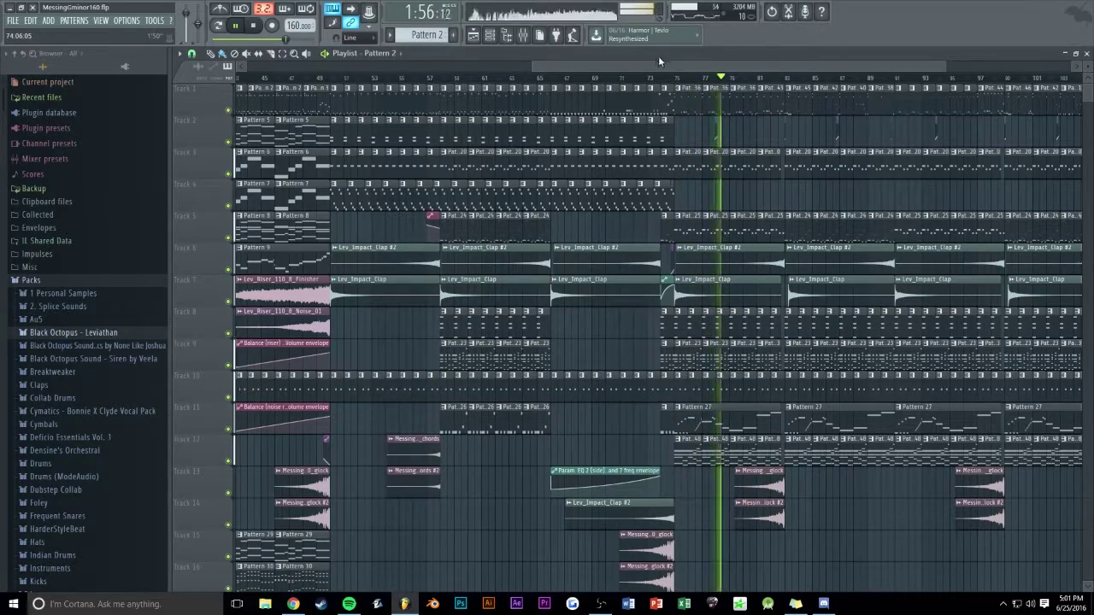
scroll(662, 67, up, 5)
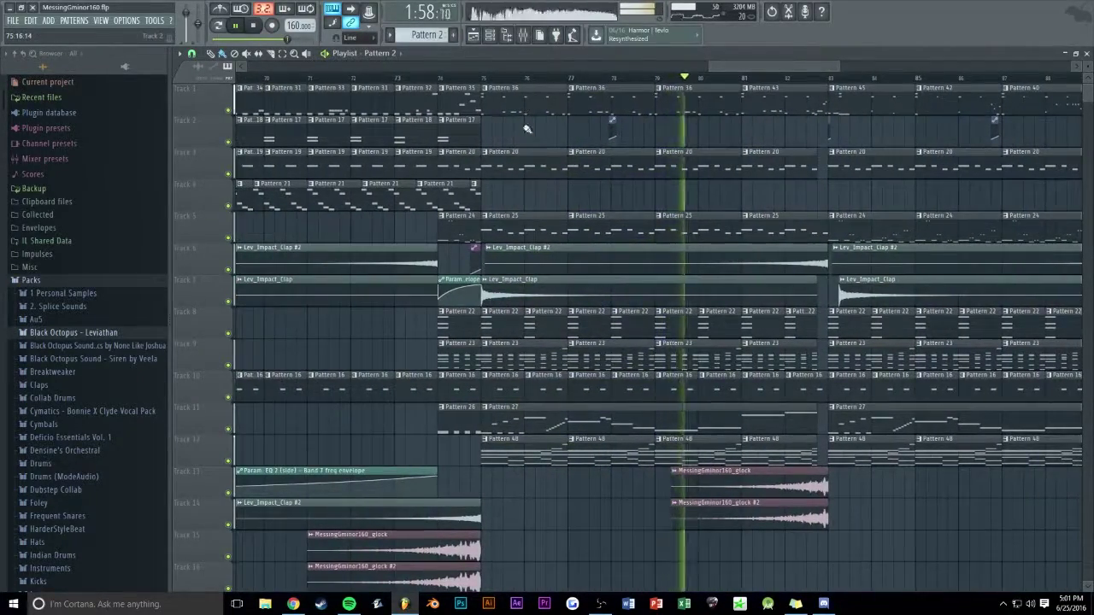
drag(743, 67, 780, 66)
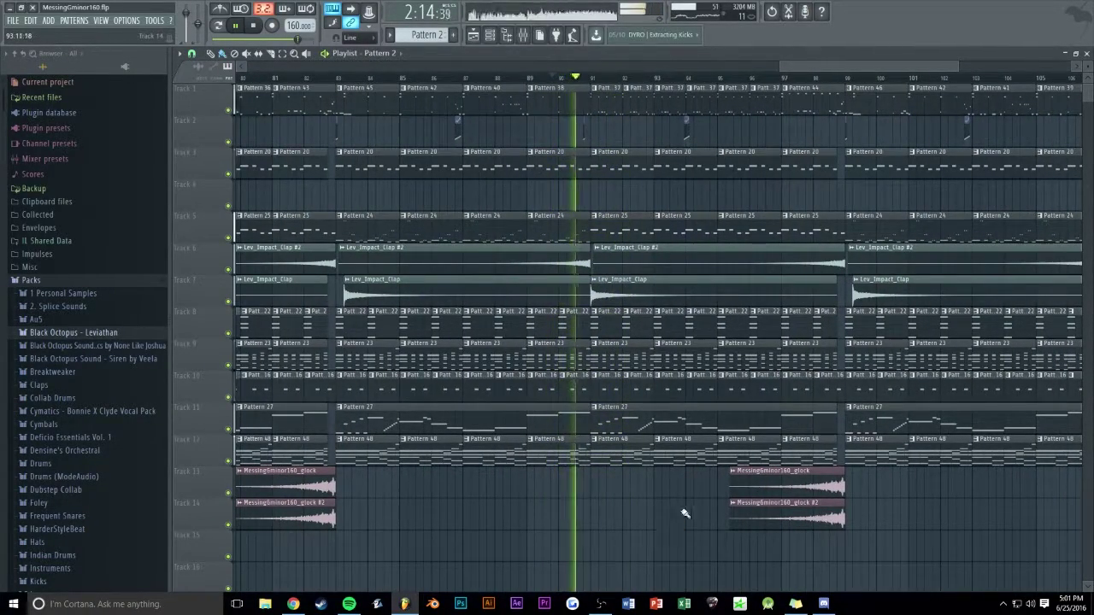
Copy the two reversed glock clips that end at bar 99 so the copies end at bar 91 on the same tracks.
drag(744, 508, 568, 487)
key(space)
key(space)
ctrl+click(649, 498)
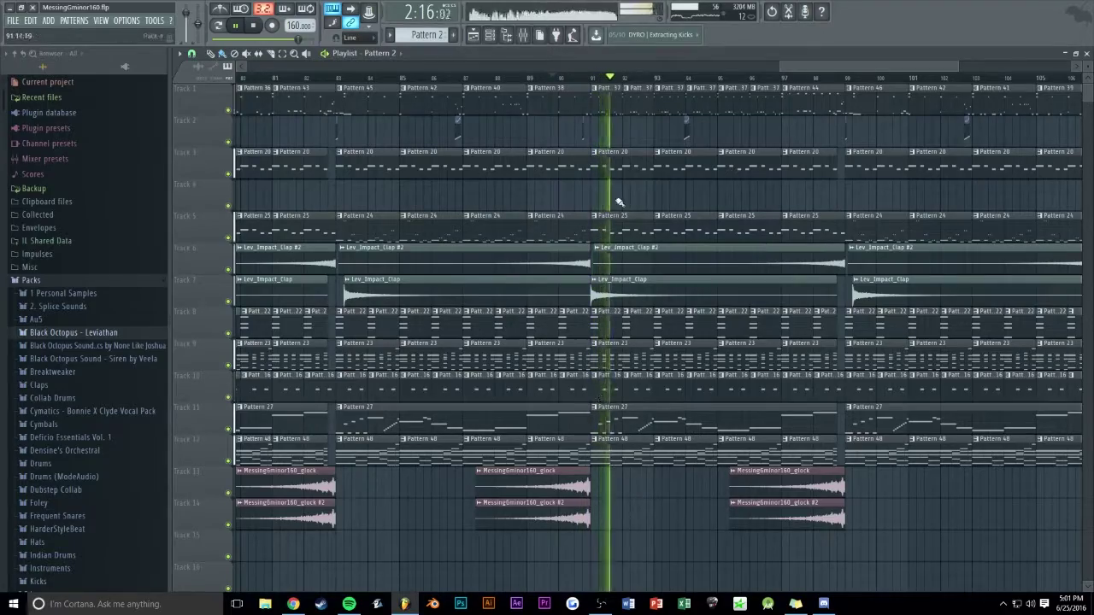
Play the final section and inspect the Superior Drummer 2 notes of Pattern 44 at bar 97.
drag(829, 66, 768, 65)
drag(972, 66, 1004, 66)
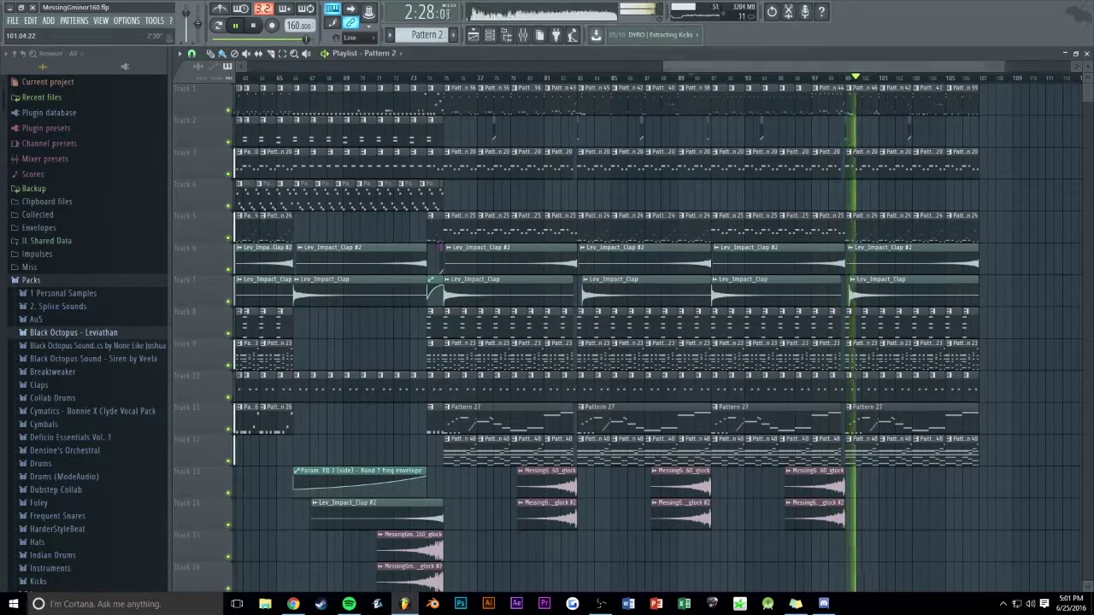
scroll(893, 96, up, 5)
double_click(513, 87)
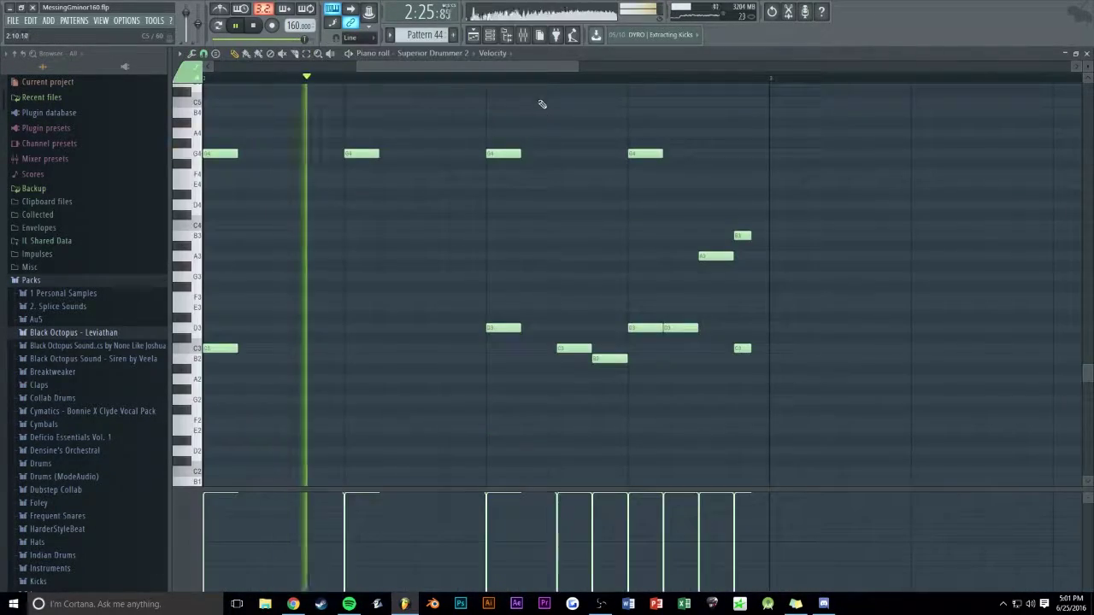
key(Escape)
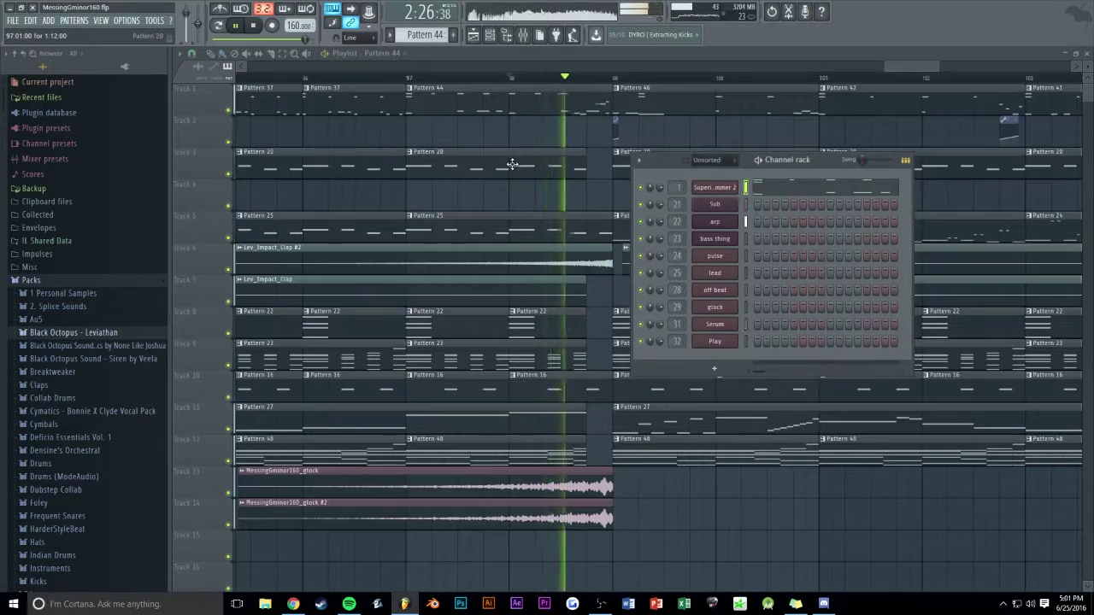
key(Escape)
Replay the transition into bar 99 and save the project.
key(space)
key(space)
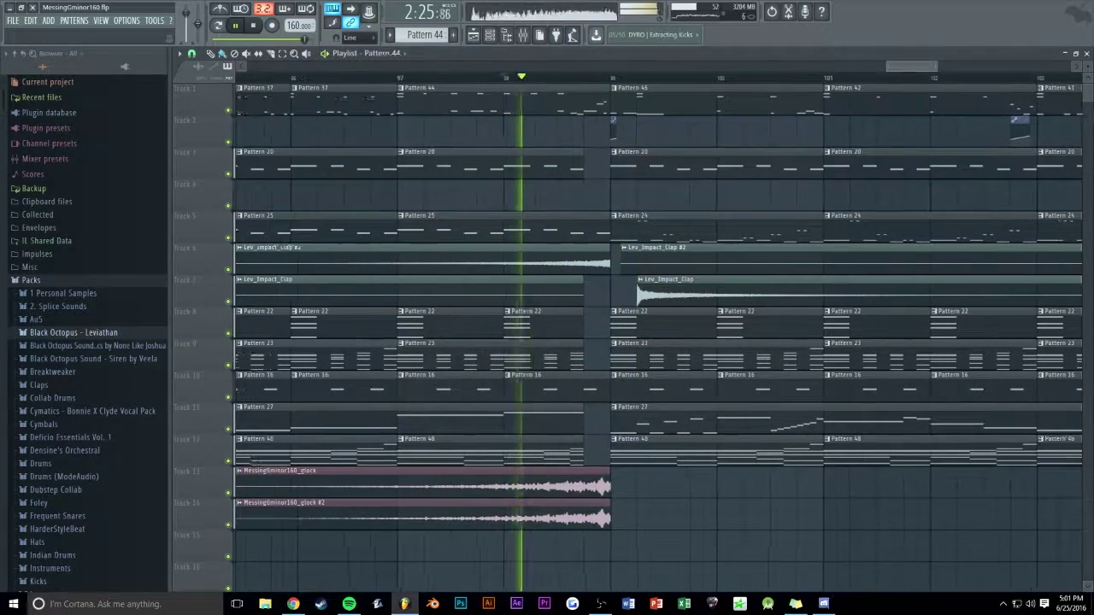
scroll(914, 59, up, 1)
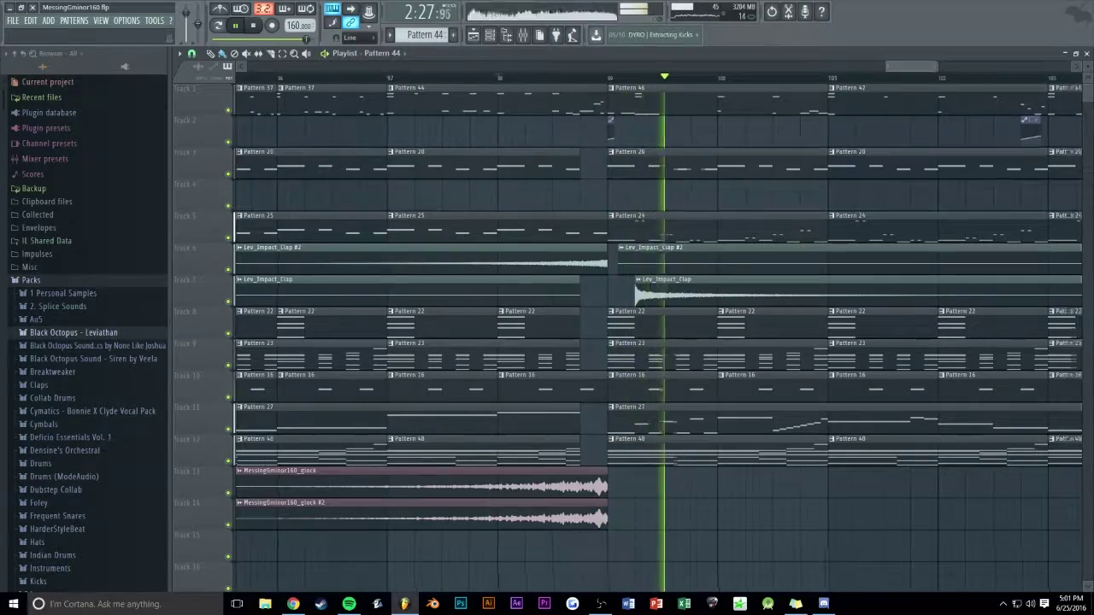
ctrl+scroll(974, 190, down, 8)
key(ctrl+s)
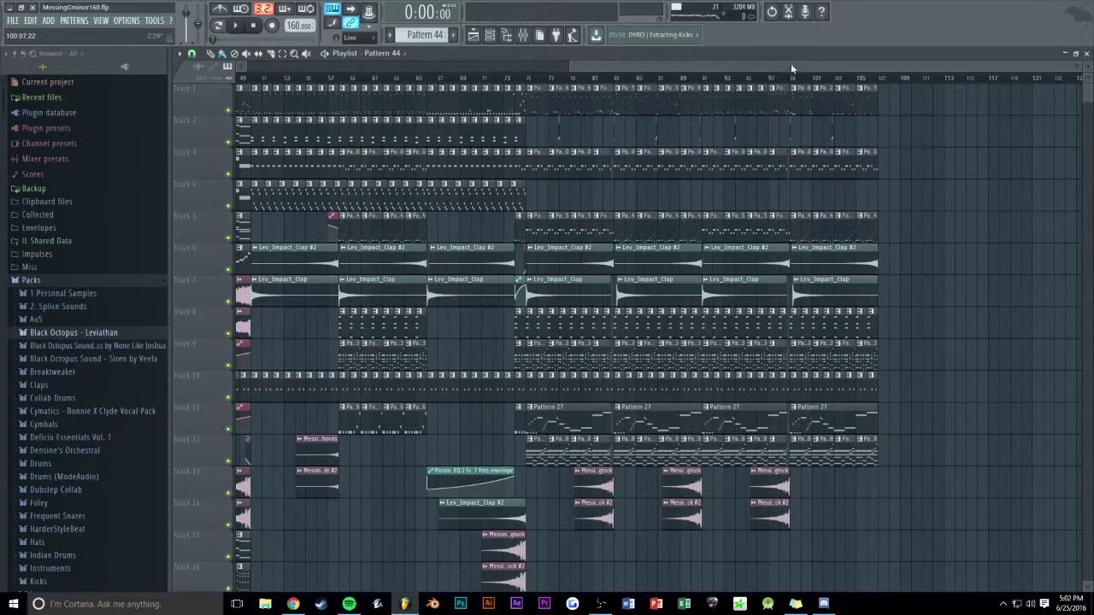
While playing the intro, bend the glock volume envelope over bars 1 to 9 into a gentle upward curve and save the project.
key(space)
scroll(906, 128, down, 4)
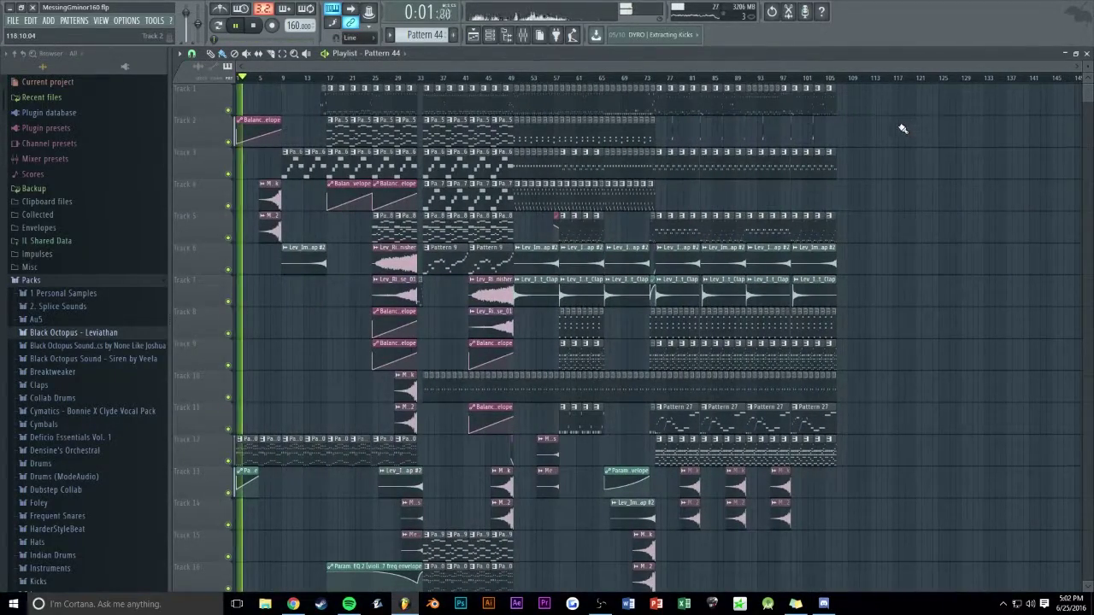
scroll(444, 71, up, 3)
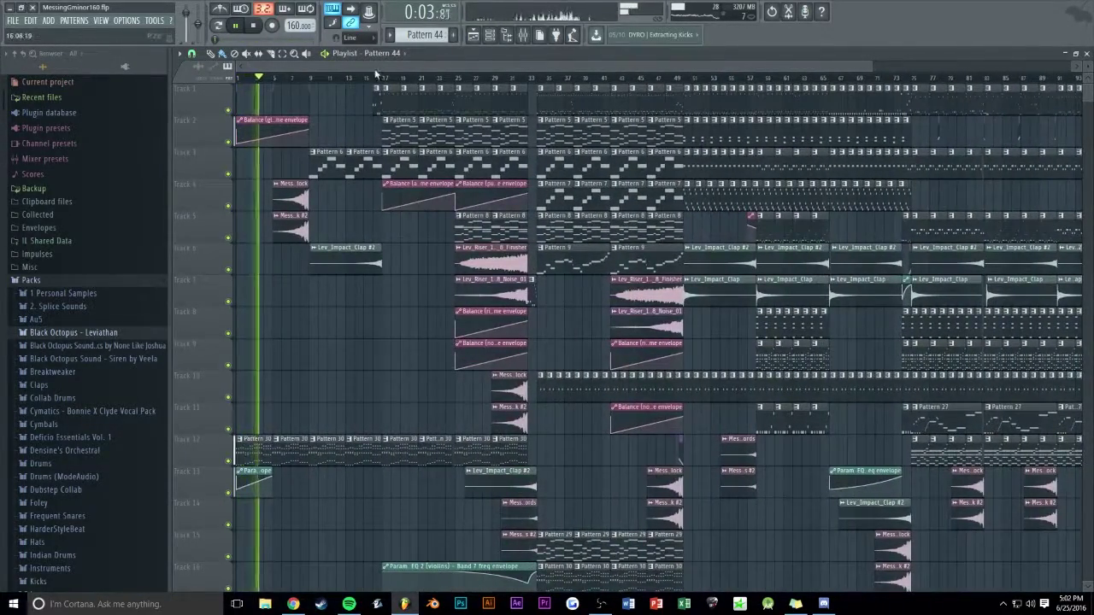
scroll(318, 75, up, 5)
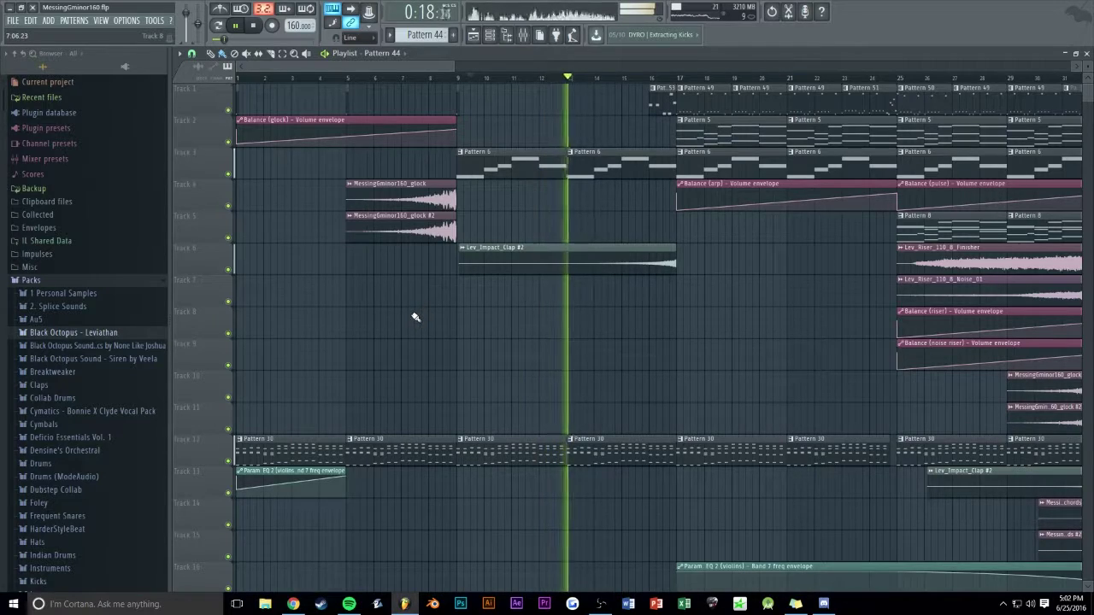
scroll(419, 309, down, 3)
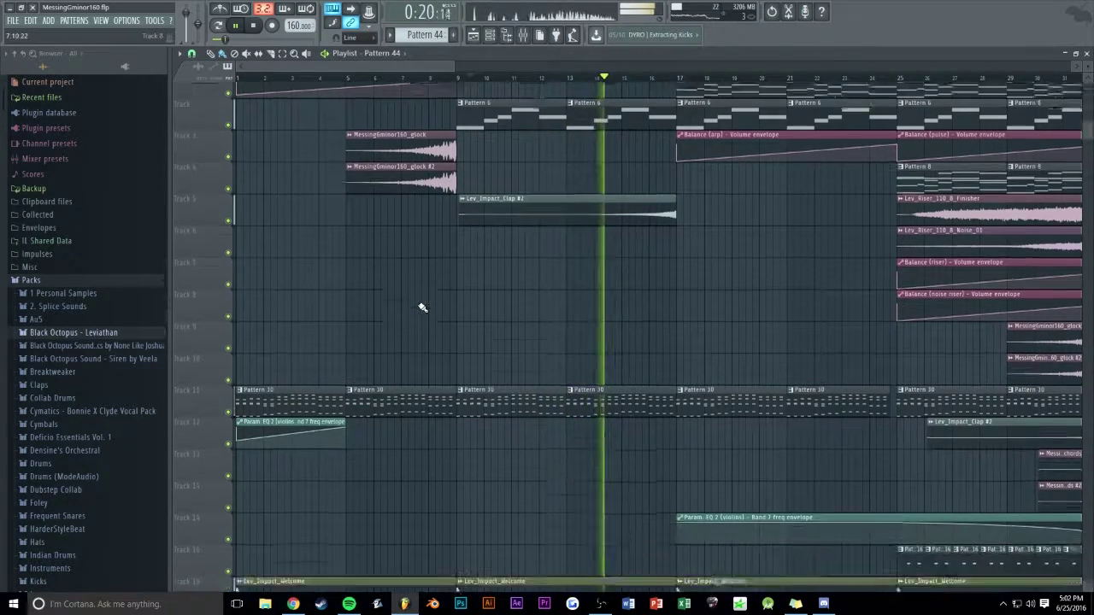
scroll(419, 309, up, 3)
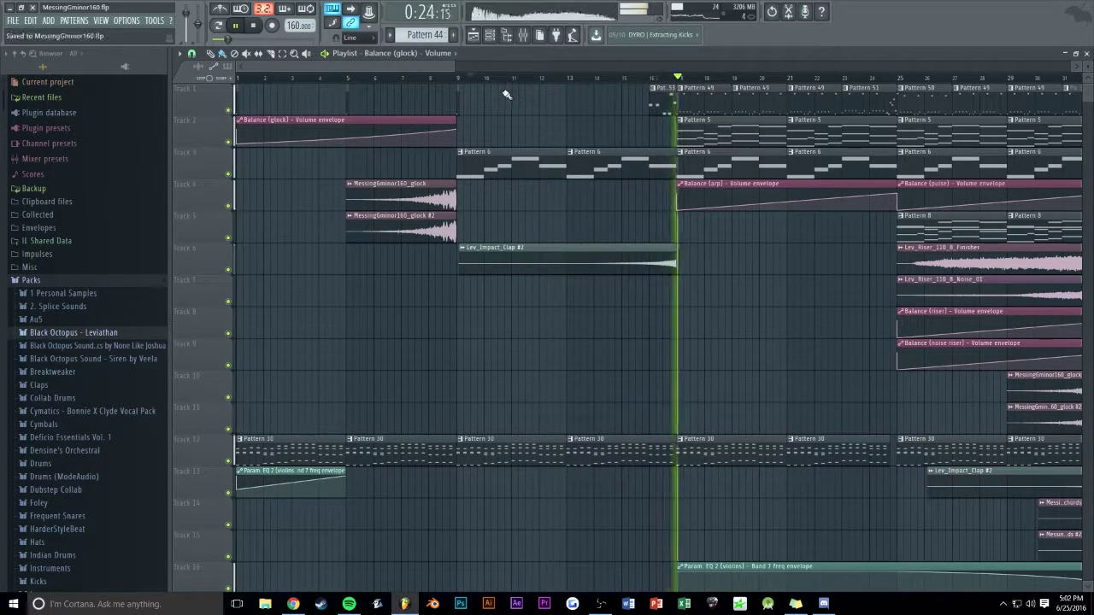
Replay the intro and look over the whole arrangement, including its lower tracks.
scroll(556, 78, up, 2)
click(549, 79)
key(space)
key(space)
drag(447, 67, 1030, 143)
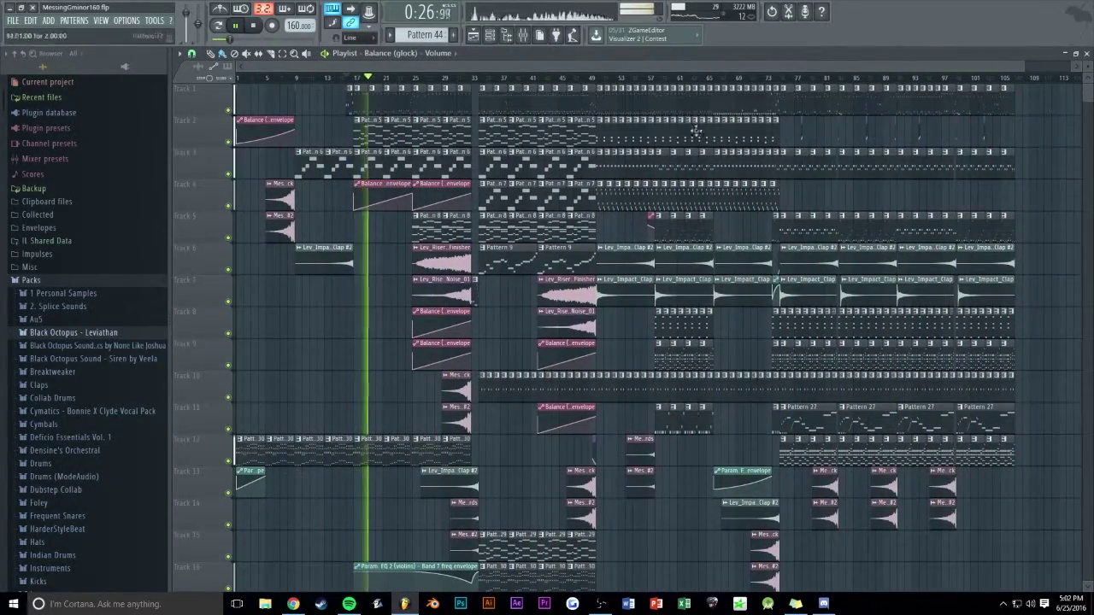
scroll(296, 334, down, 8)
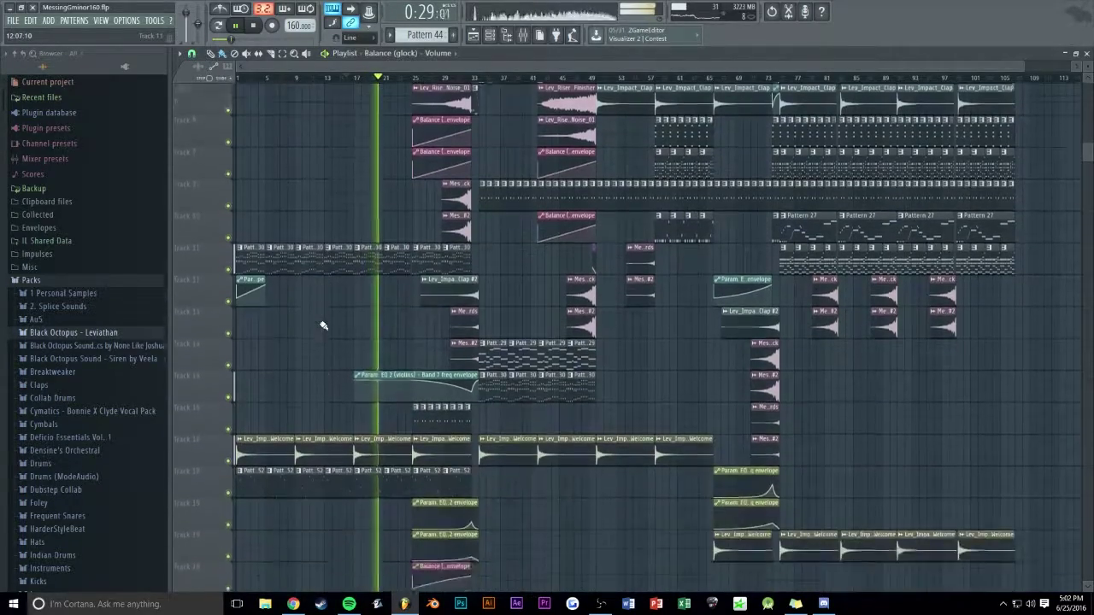
scroll(308, 329, up, 8)
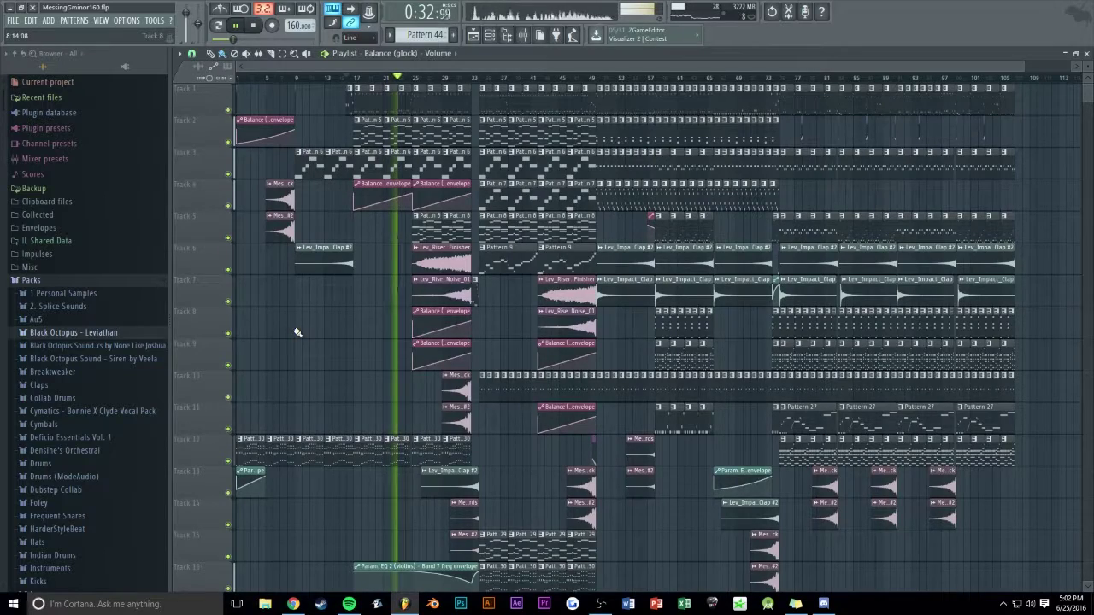
Select bars 1 to 7 in the playlist and load Fruity Balance on the violins mixer track.
click(254, 26)
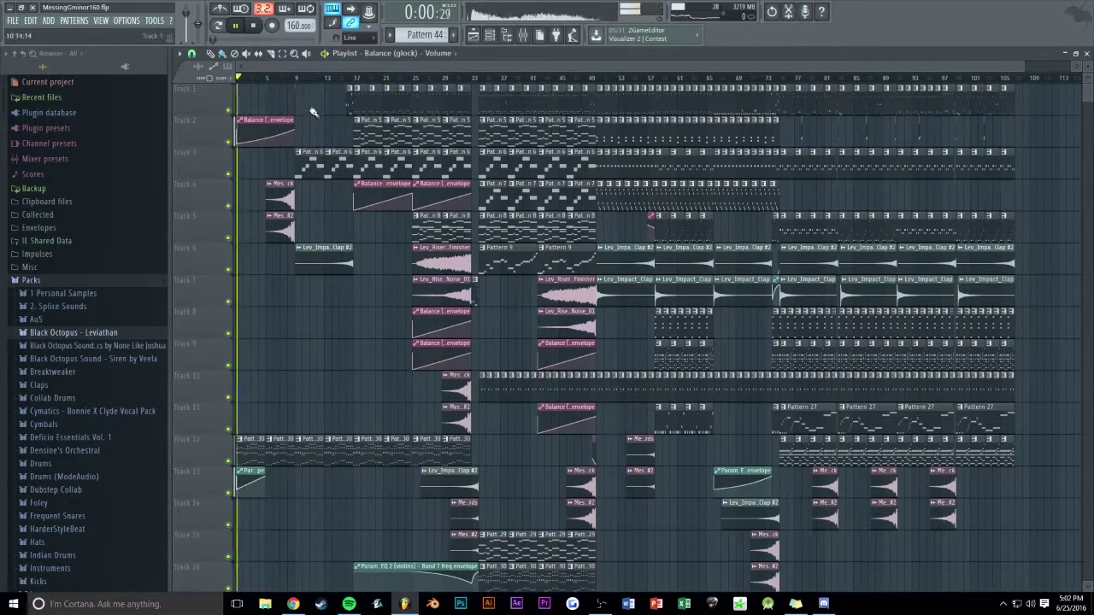
scroll(342, 73, up, 5)
key(space)
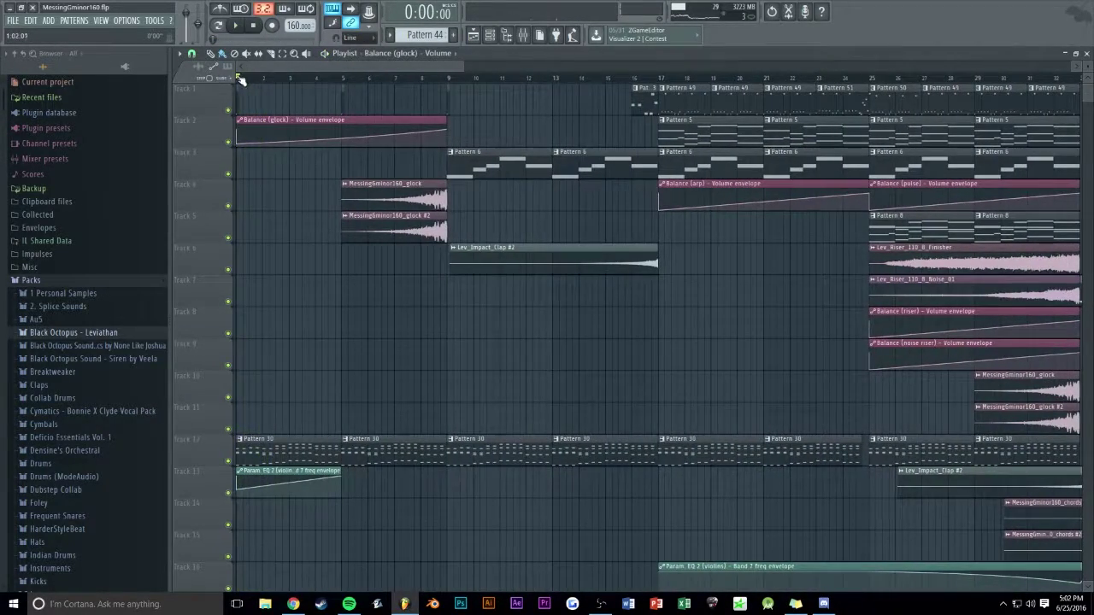
drag(242, 88, 371, 103)
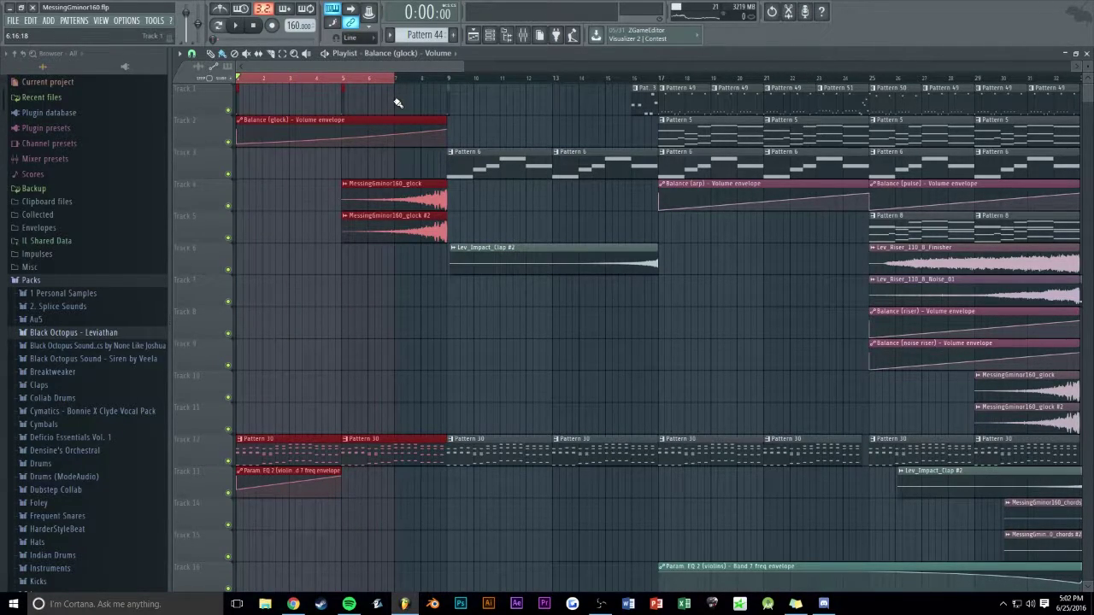
click(521, 35)
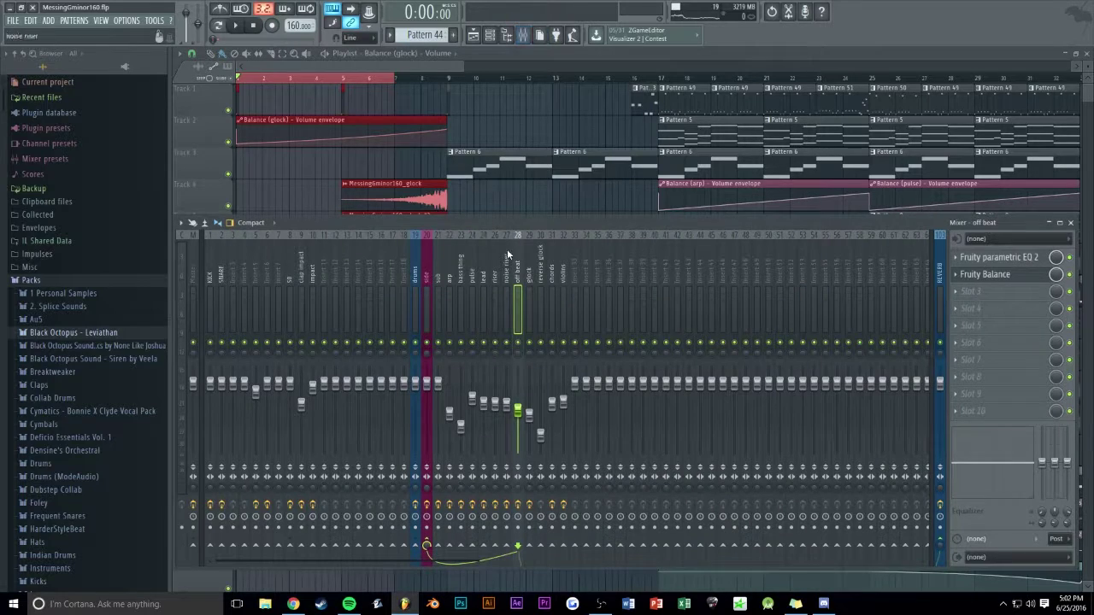
click(563, 261)
click(966, 309)
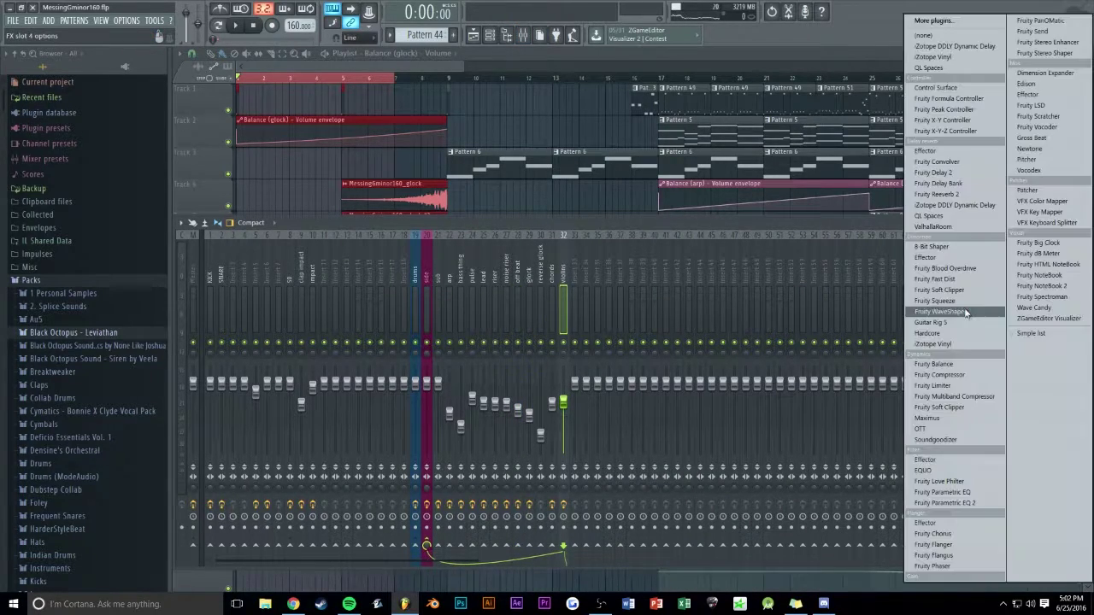
click(934, 364)
Create a Fruity Balance volume automation clip for the violins over bars 1 to 7, rising steadily from a lowered start.
right_click(366, 200)
click(410, 275)
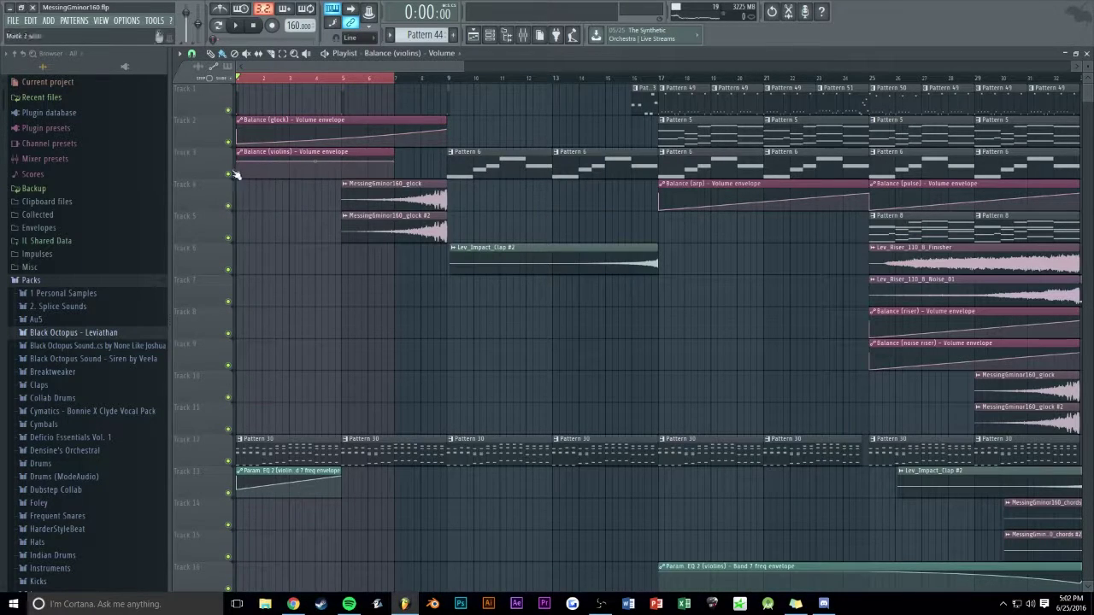
scroll(326, 63, up, 5)
scroll(325, 85, down, 4)
ctrl+click(327, 78)
Play the intro from the start to check the violins' new volume rise.
key(space)
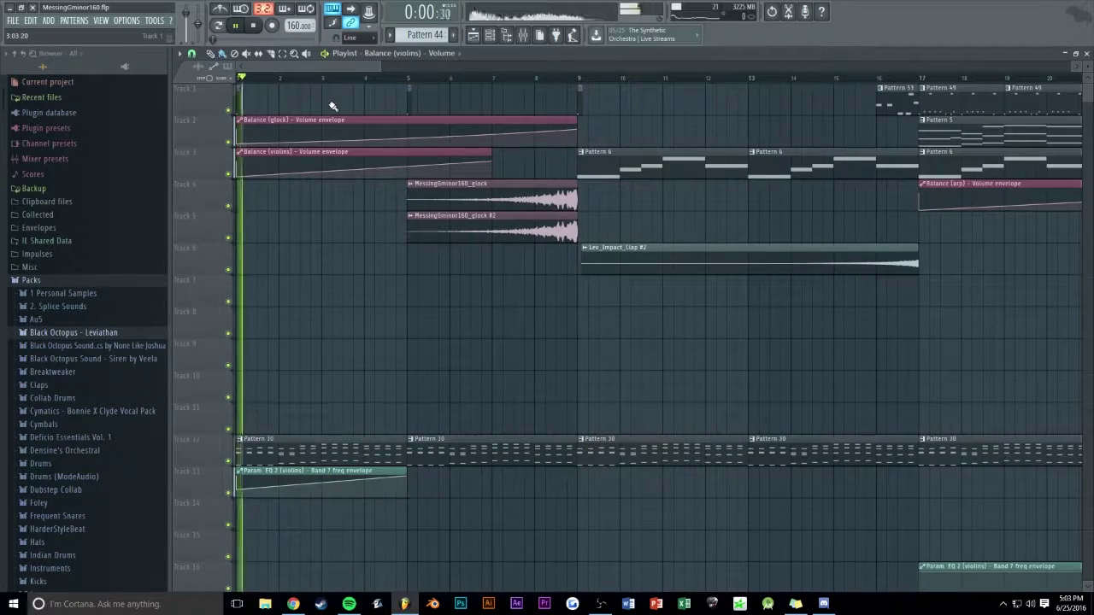
scroll(401, 99, down, 3)
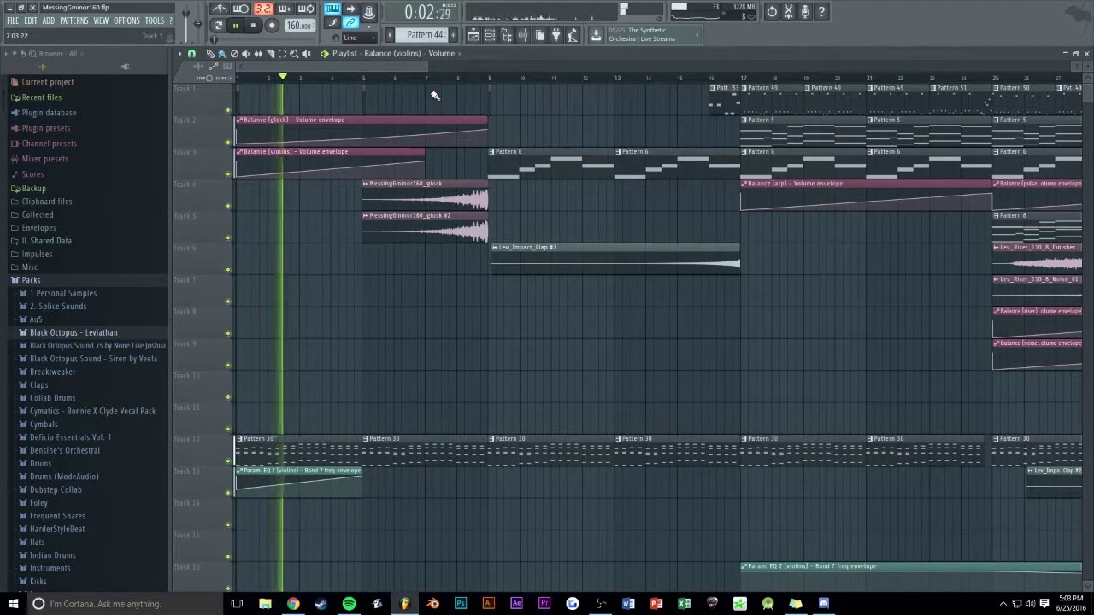
scroll(387, 65, down, 1)
drag(434, 65, 723, 65)
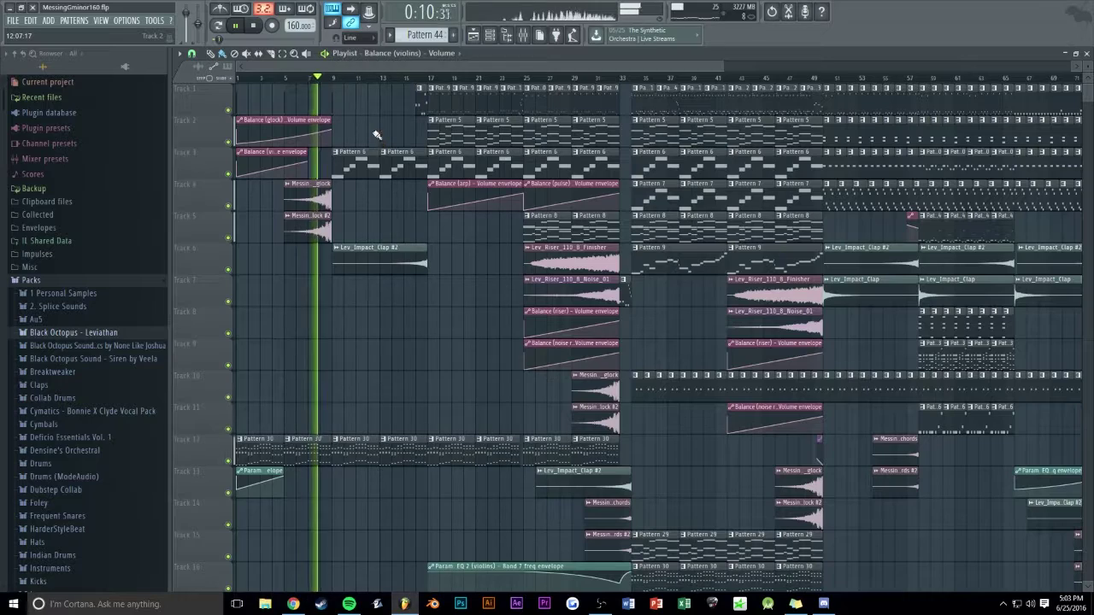
Create a new empty pattern, place it at bar 8 on track 7, and show the channel rack.
drag(724, 66, 329, 66)
key(F4)
click(471, 293)
key(F6)
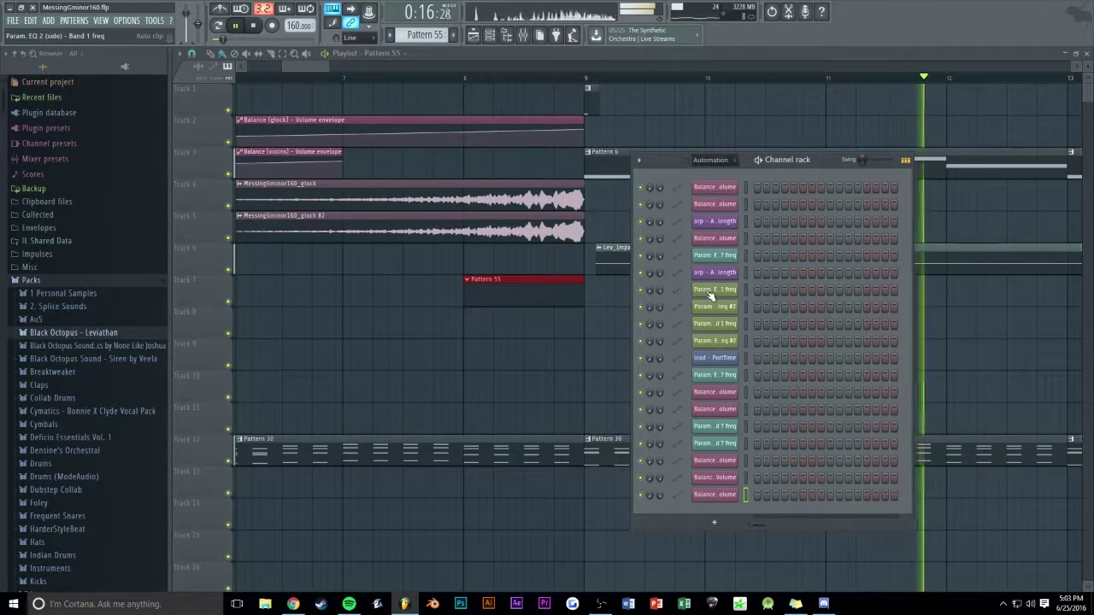
Show the unsorted channels and write a descending four-note Superior Drummer 2 fill (C4, B3, A3, G3) ending the new pattern's first bar.
click(715, 161)
click(711, 210)
right_click(726, 187)
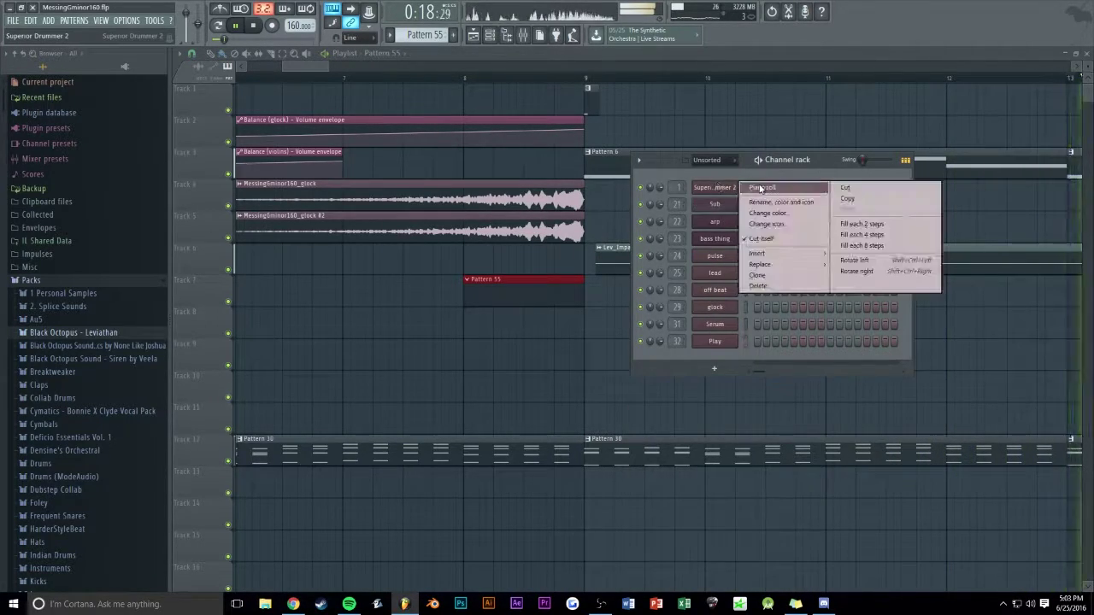
click(751, 192)
scroll(382, 69, up, 3)
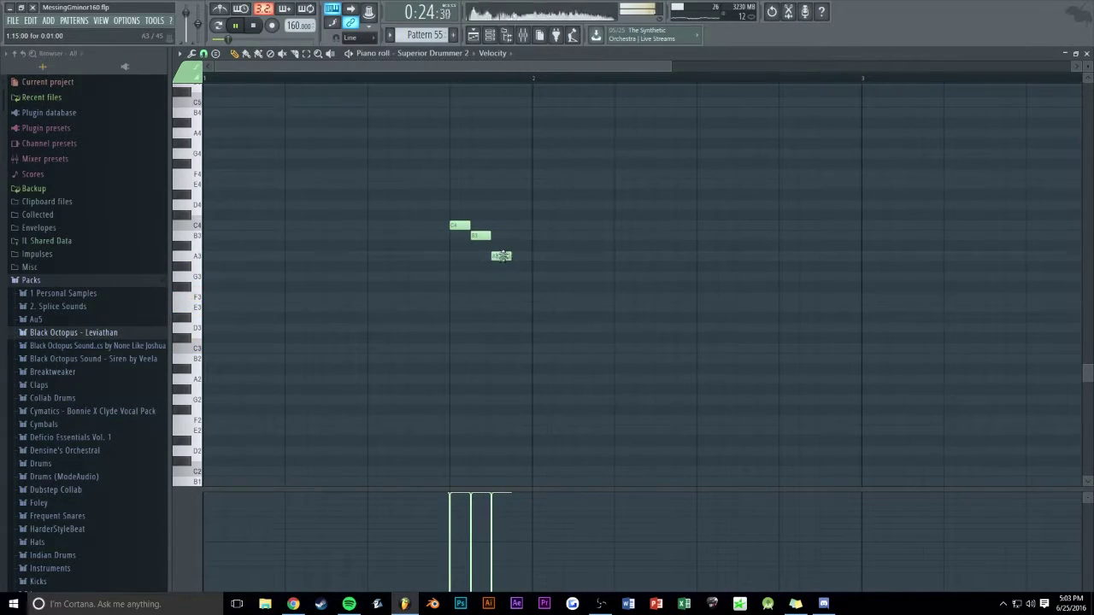
key(F7)
right_click(417, 287)
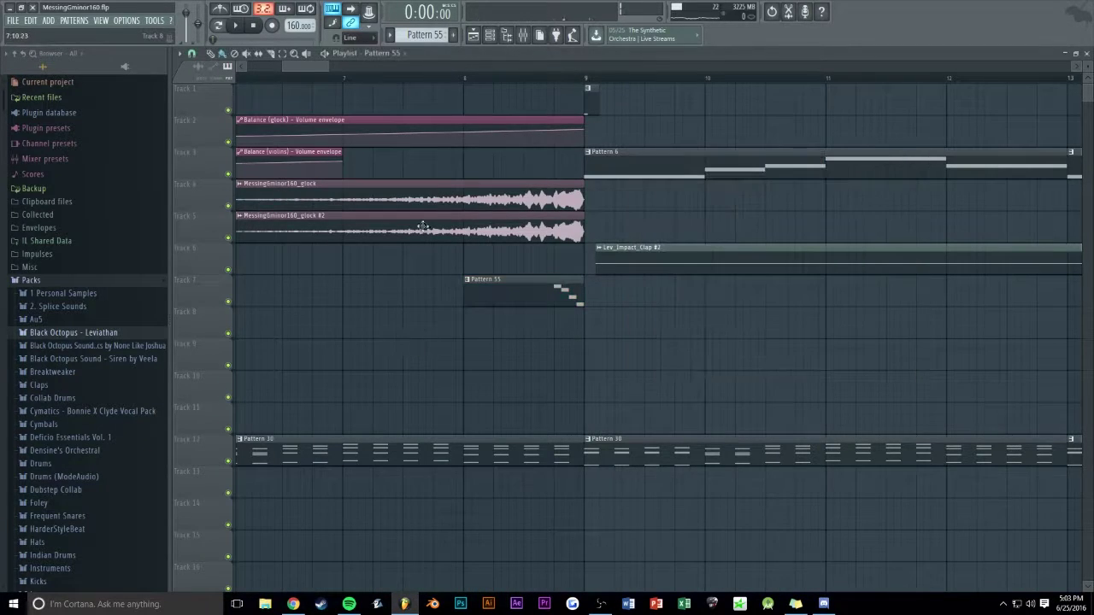
Play the drum fill in context and shape its note velocities to rise steadily from C4 to G3.
key(space)
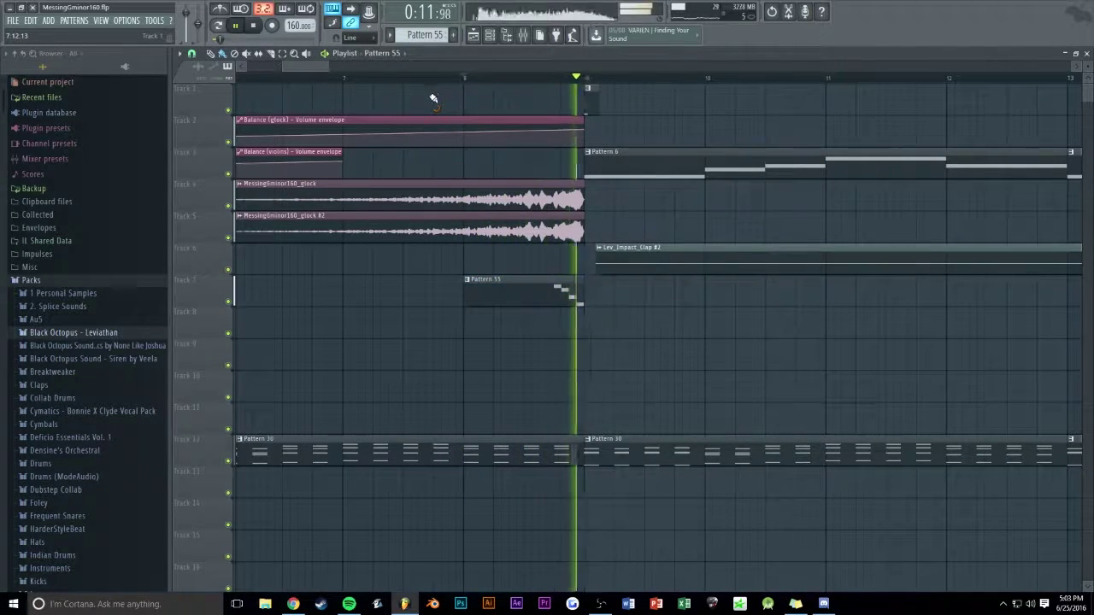
drag(328, 67, 332, 67)
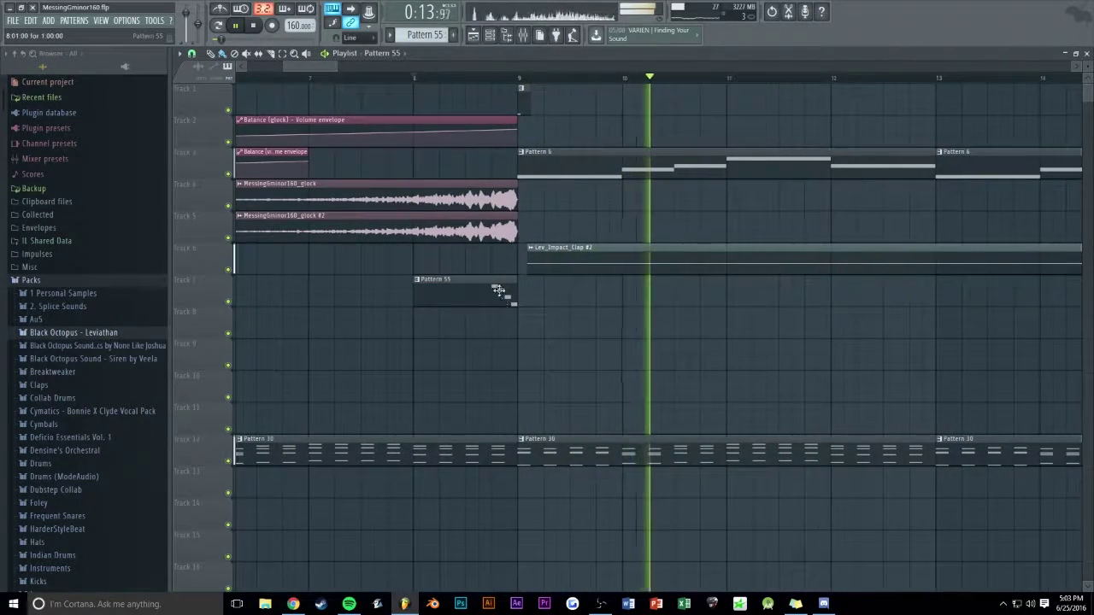
double_click(495, 288)
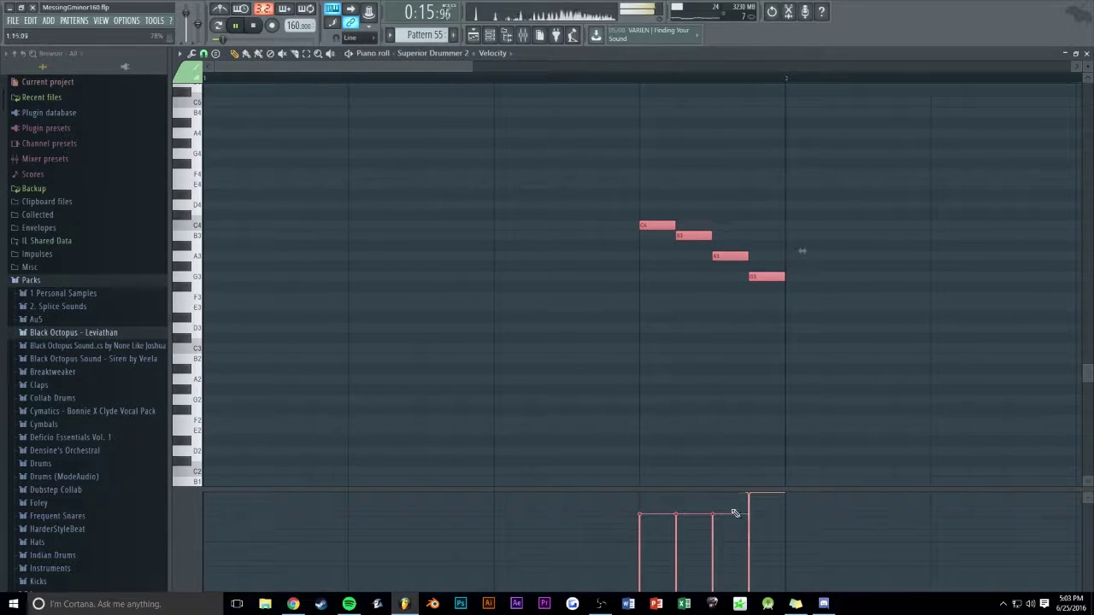
key(ctrl+a)
ctrl+right_click(656, 545)
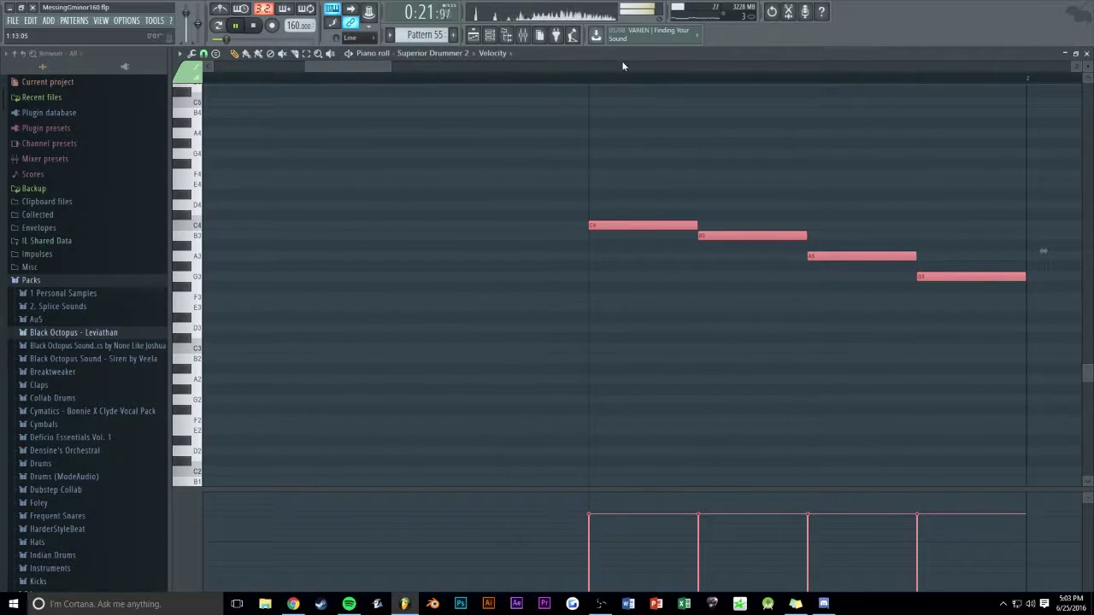
scroll(622, 63, down, 4)
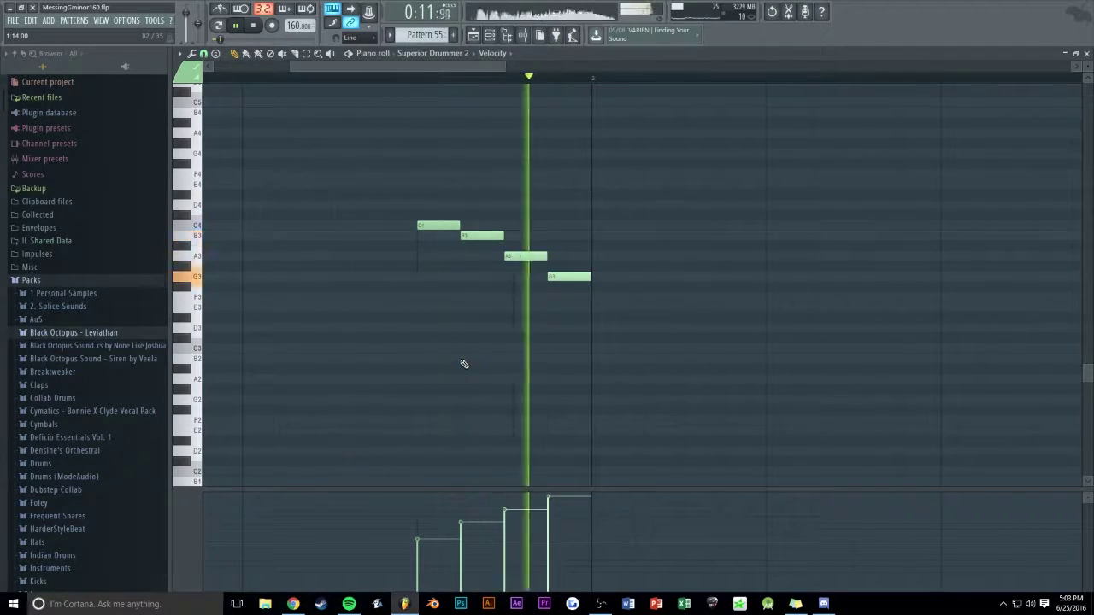
key(F5)
key(F6)
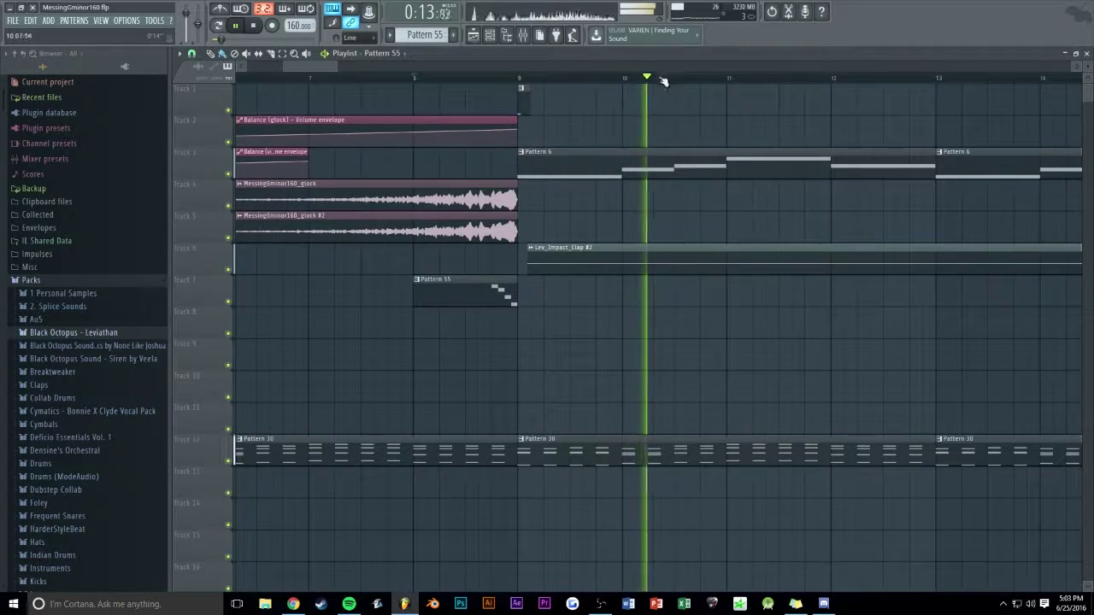
Reopen the drum fill to inspect its notes, and replay the song from just before bar 8.
double_click(496, 291)
scroll(618, 195, up, 15)
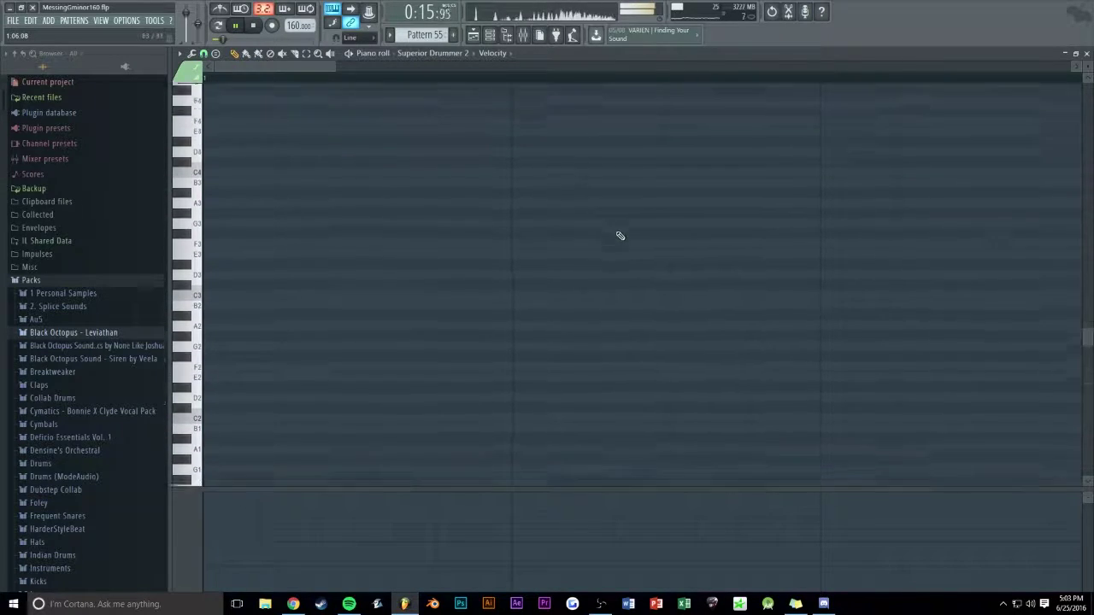
scroll(623, 241, up, 3)
key(F5)
double_click(495, 292)
scroll(589, 235, up, 8)
scroll(590, 229, down, 8)
scroll(487, 70, down, 5)
drag(478, 193, 323, 395)
key(F7)
right_click(481, 312)
click(407, 80)
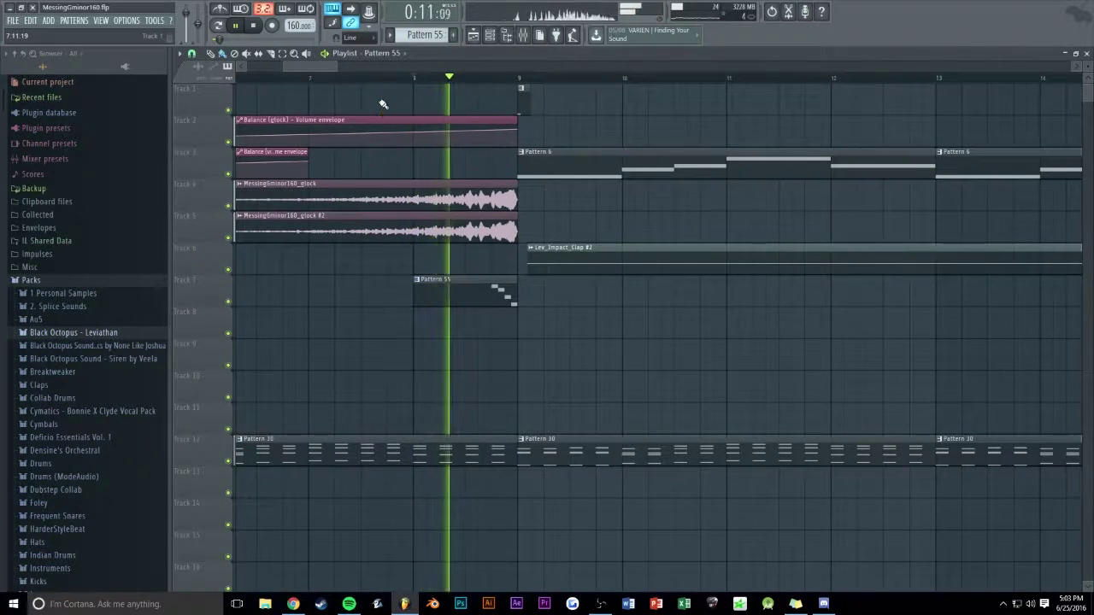
Play the arrangement onward from the intro and check the mixer levels during playback.
drag(337, 67, 425, 66)
scroll(343, 68, down, 3)
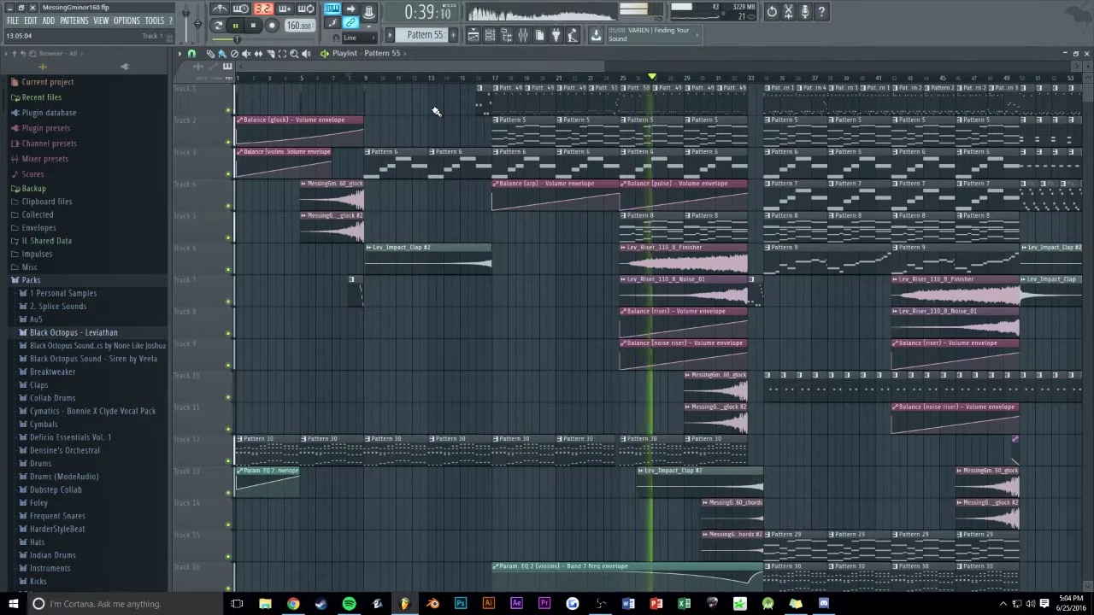
scroll(457, 75, down, 2)
click(522, 35)
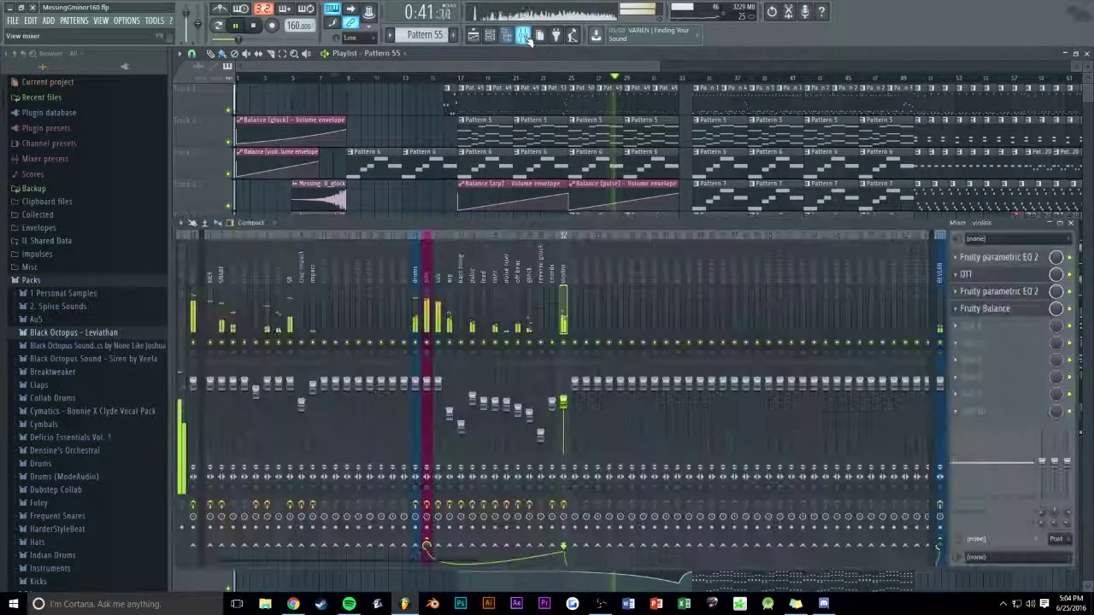
right_click(407, 130)
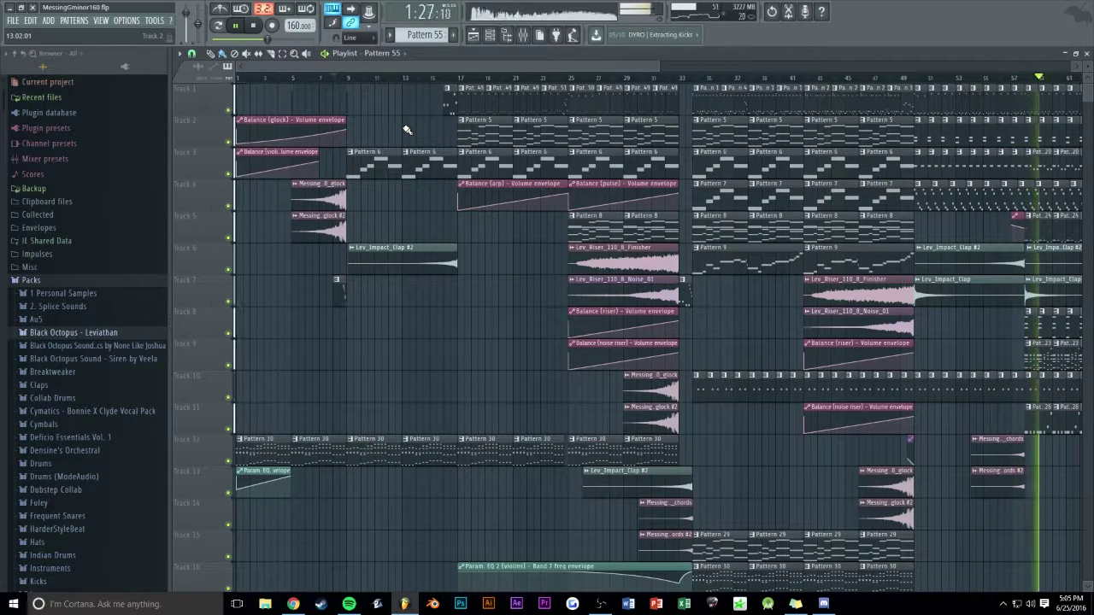
key(alt+Tab)
key(alt+Tab)
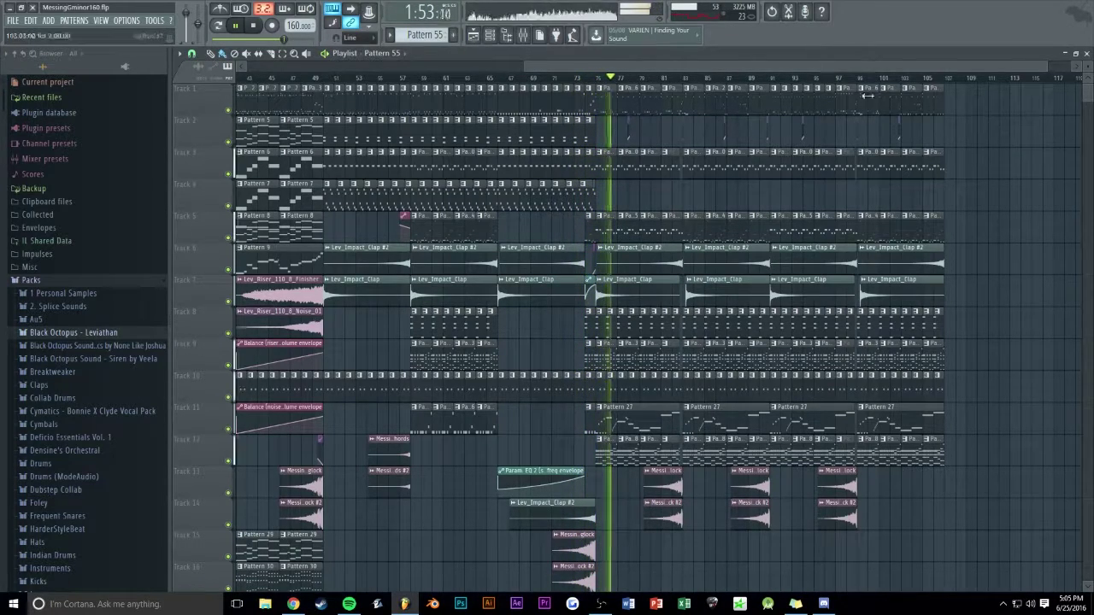
Replay the transition into the final section from about bar 72 and look over its tracks.
click(568, 78)
scroll(564, 85, up, 4)
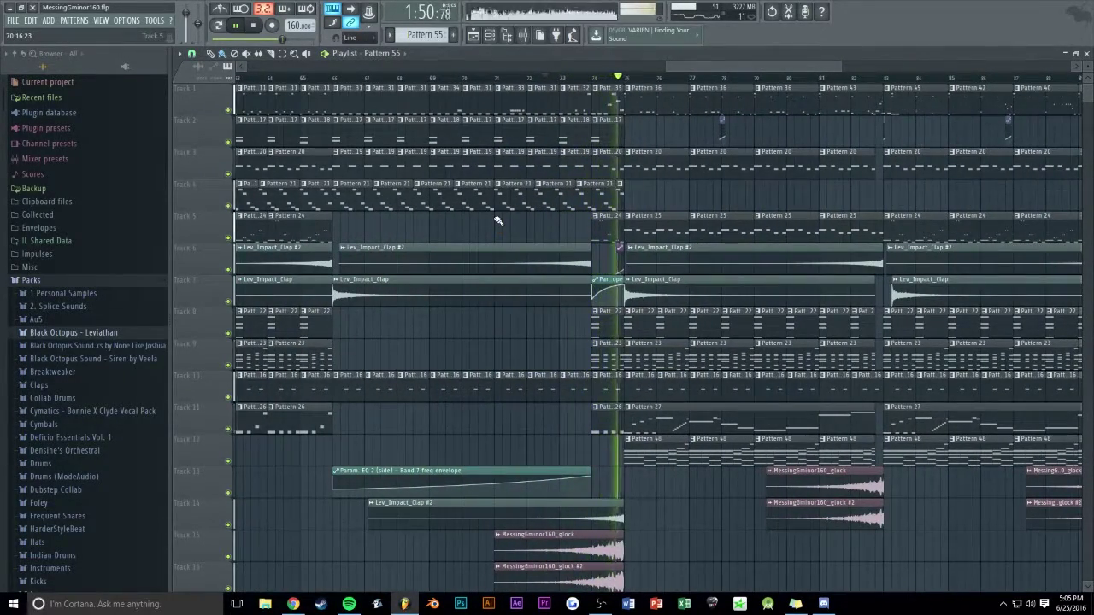
scroll(748, 77, down, 2)
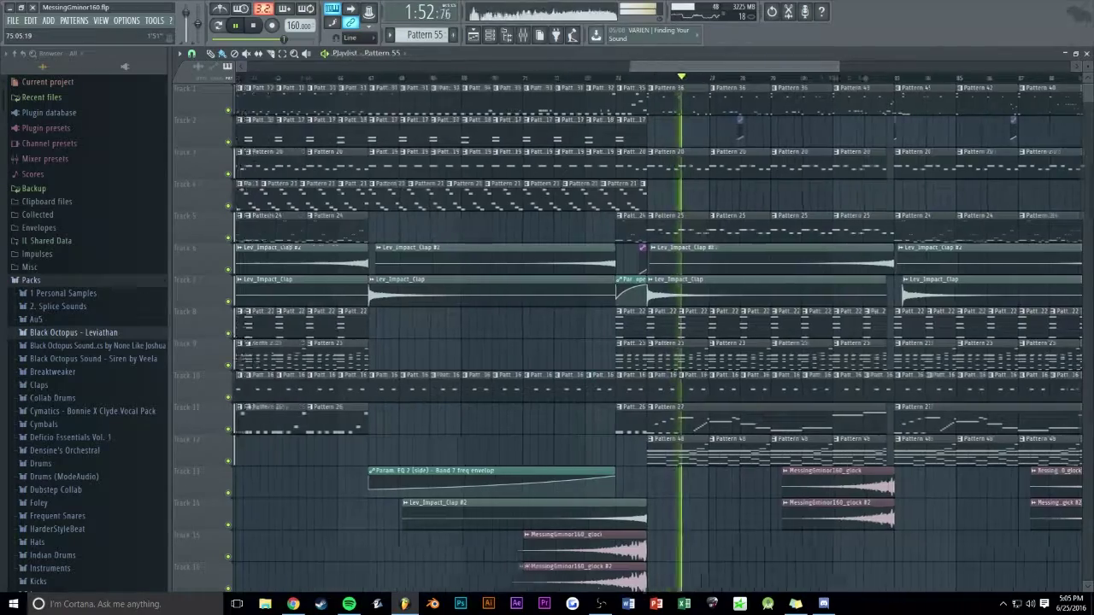
scroll(734, 248, down, 3)
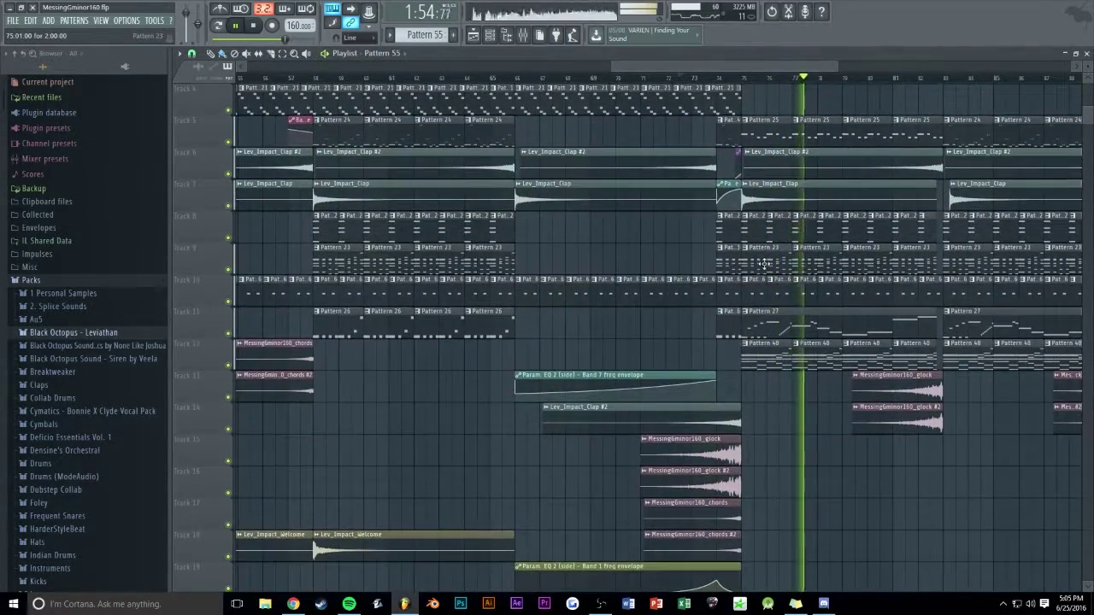
Copy all the Serum chord notes from Pattern 23 on track 9.
double_click(748, 259)
scroll(743, 258, down, 3)
scroll(730, 254, up, 5)
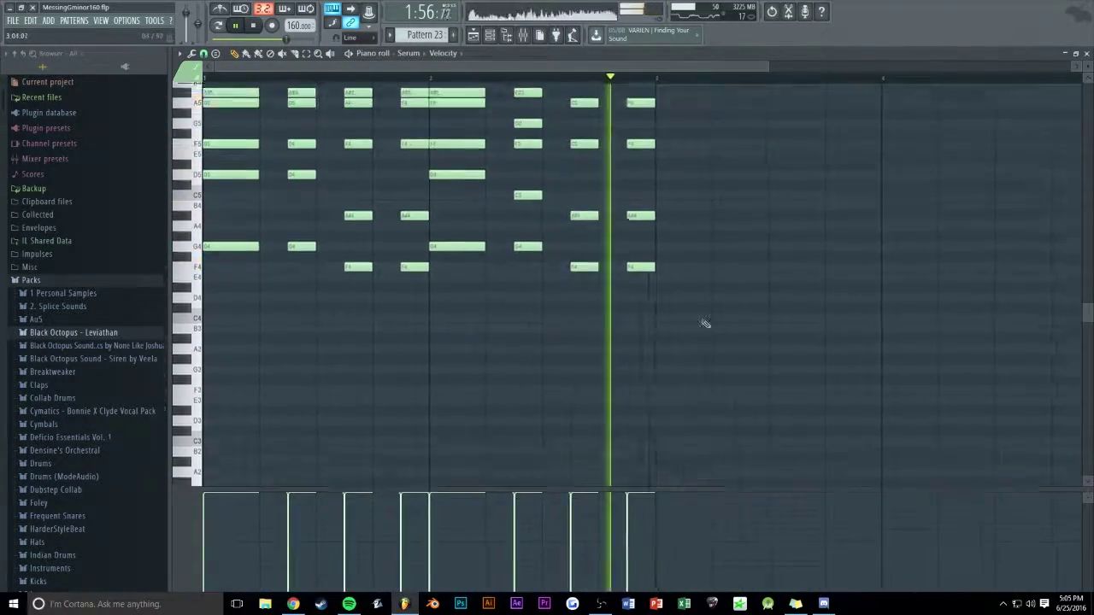
drag(741, 141, 264, 501)
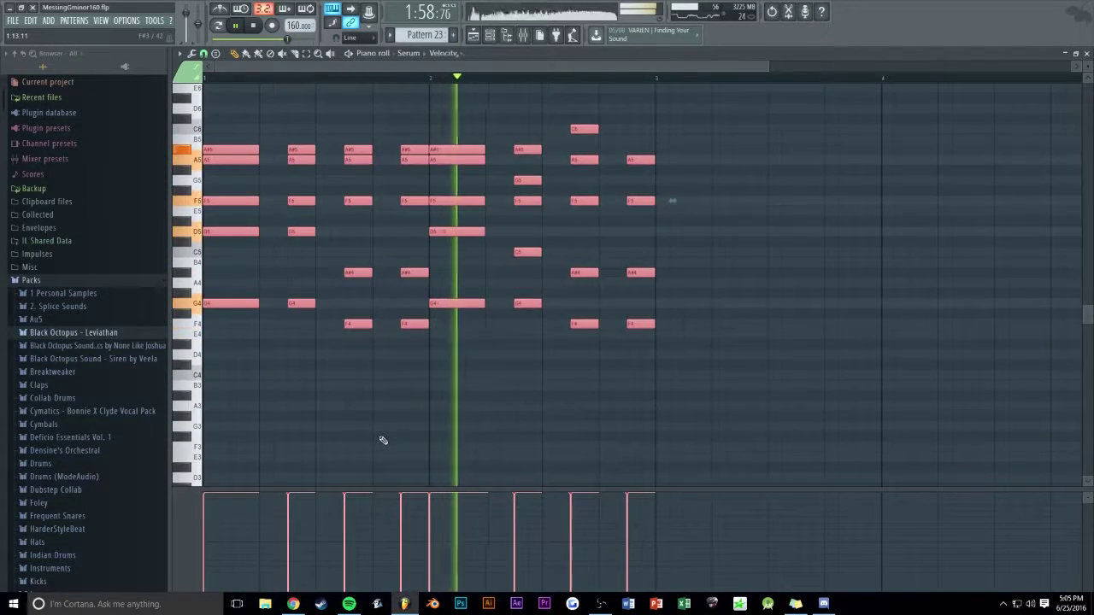
key(Escape)
Create a new pattern and paste the copied chord notes into the Play channel.
key(F4)
key(Return)
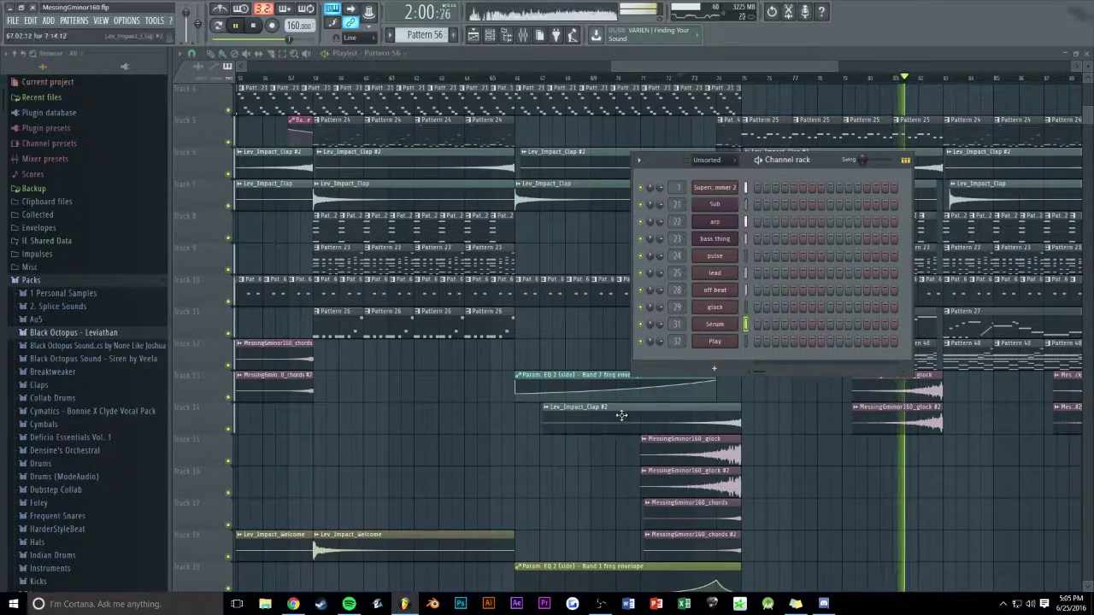
right_click(720, 346)
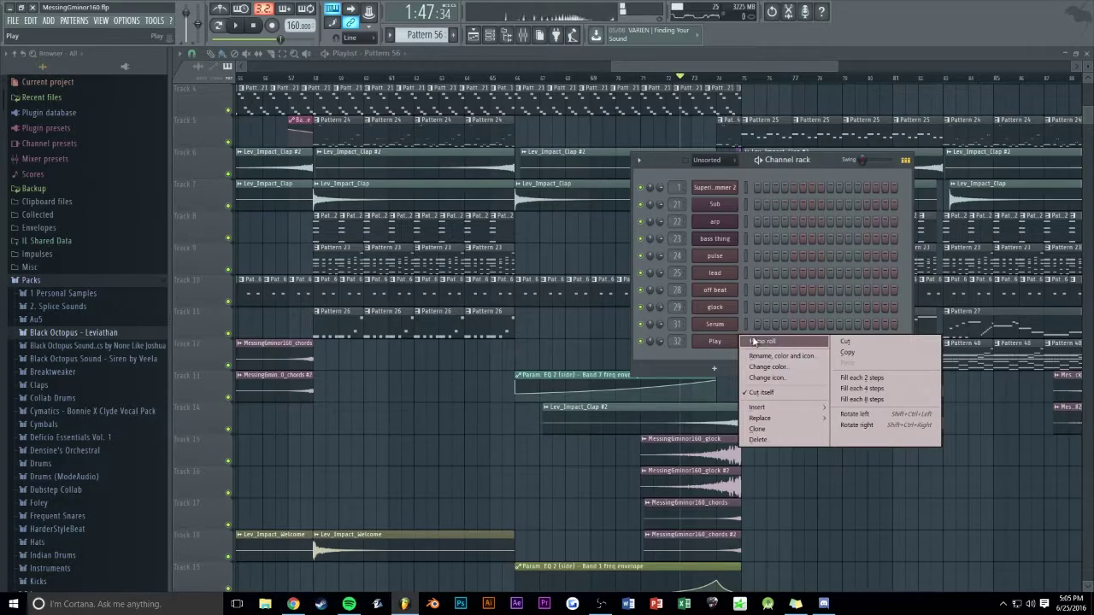
click(754, 341)
key(ctrl+v)
key(Escape)
Place the new chord pattern four times on track 22 from bar 66 to bar 74 and play that section.
scroll(515, 382, down, 7)
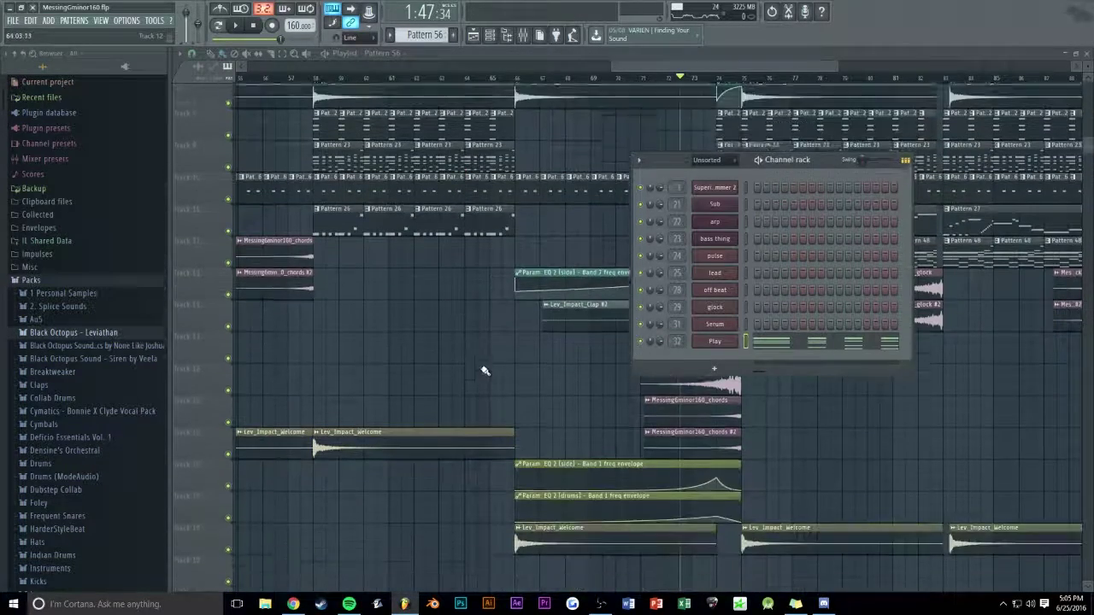
click(514, 451)
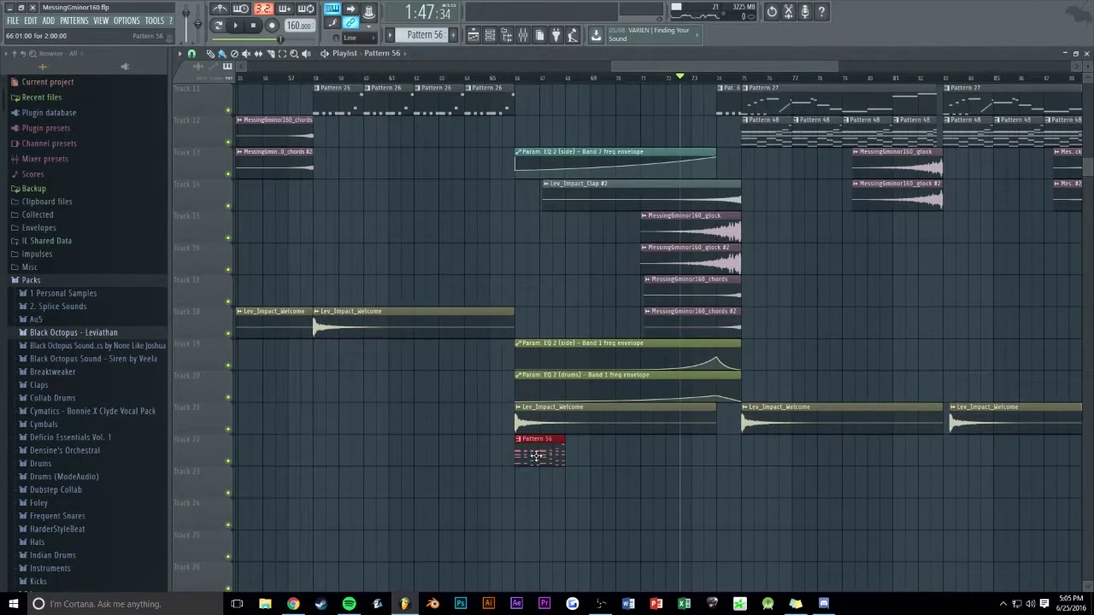
click(509, 86)
key(space)
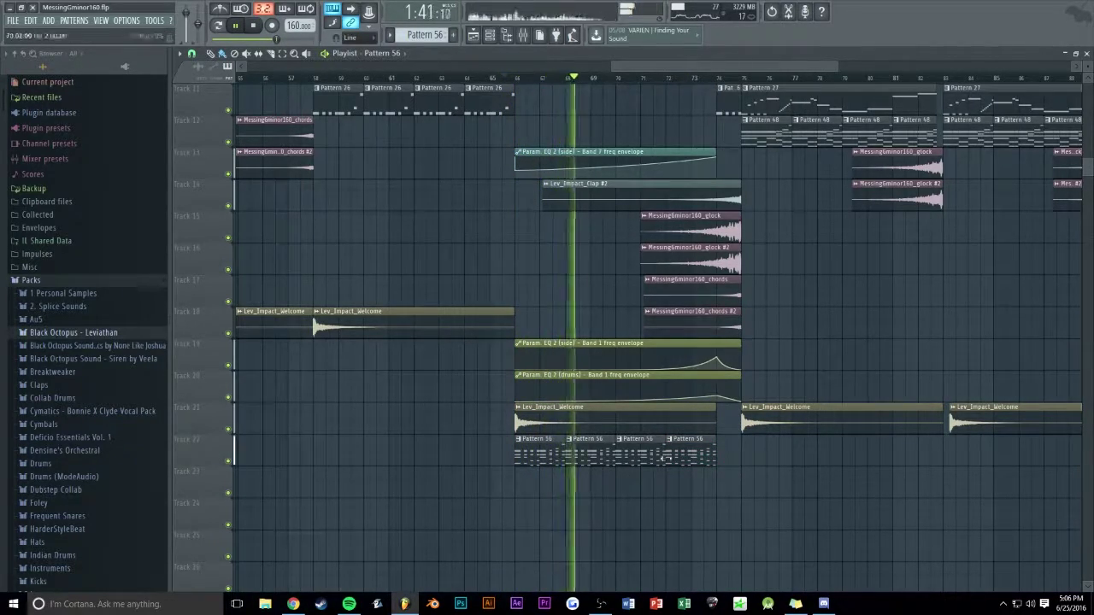
drag(740, 67, 795, 69)
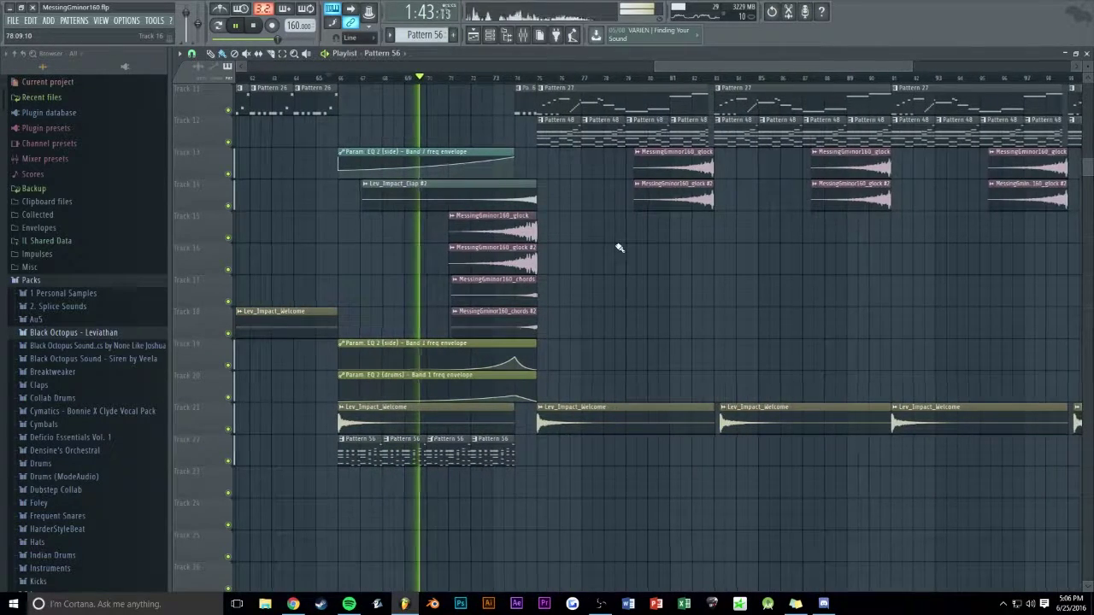
Place the chord pattern on track 15 at bar 75 and repeat it through the final section, removing the surplus clip.
drag(582, 229, 557, 233)
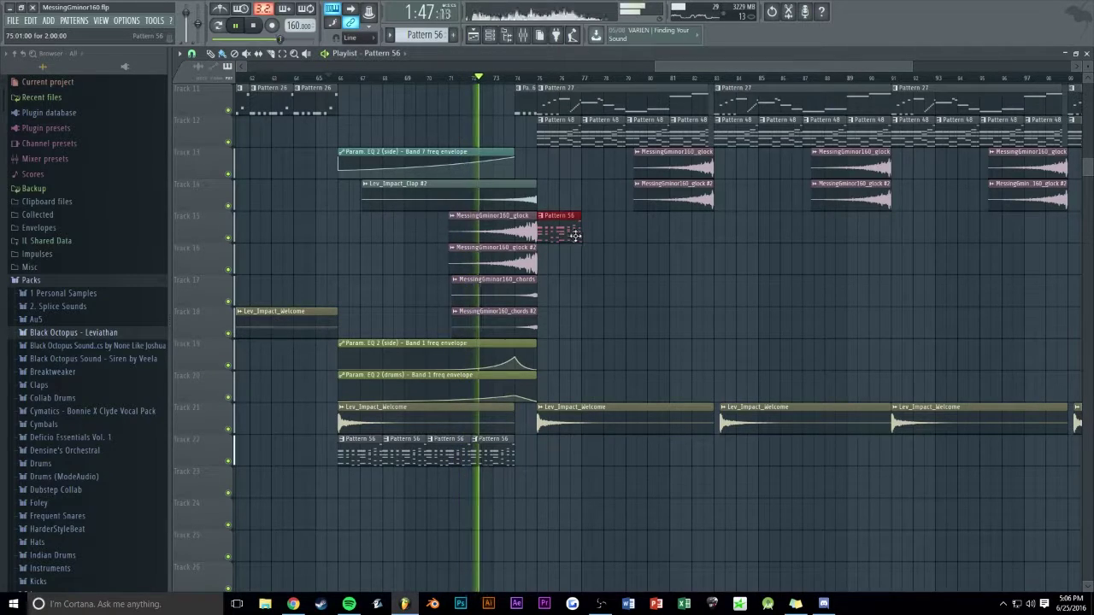
key(ctrl+b)
key(ctrl+b)
key(ctrl+b)
key(ctrl+b)
key(ctrl+b)
key(ctrl+b)
key(ctrl+b)
key(ctrl+b)
key(ctrl+b)
key(ctrl+b)
key(ctrl+b)
key(ctrl+b)
key(ctrl+b)
key(ctrl+b)
key(ctrl+b)
key(ctrl+b)
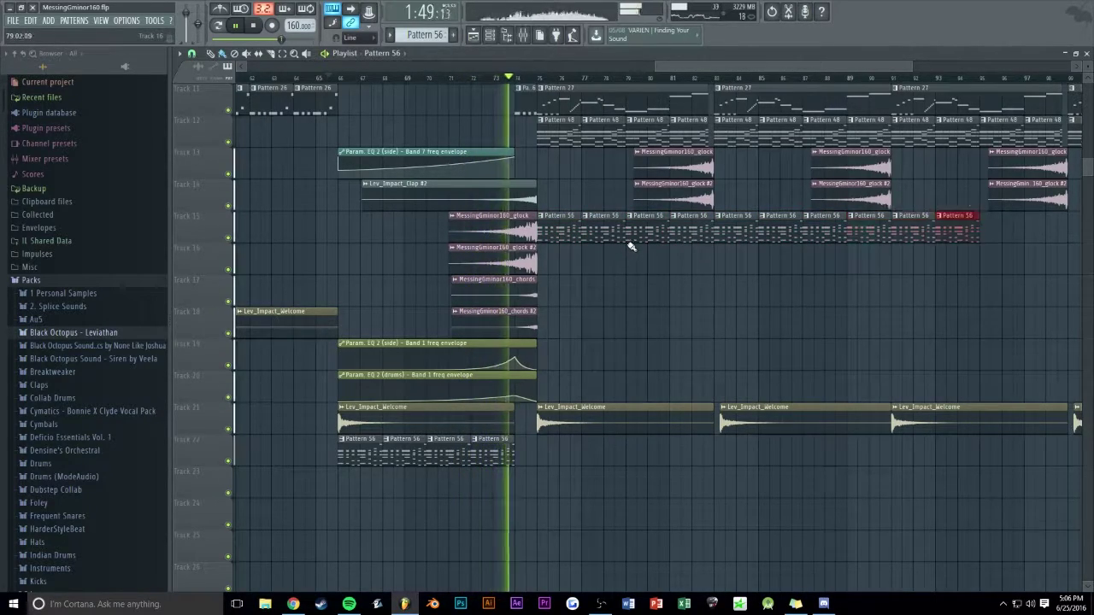
right_click(984, 225)
Loop the Play channel's chord pattern on its own and raise all its notes by one octave.
drag(754, 66, 189, 427)
key(F7)
scroll(635, 101, down, 4)
click(219, 25)
scroll(361, 132, up, 1)
scroll(530, 124, up, 1)
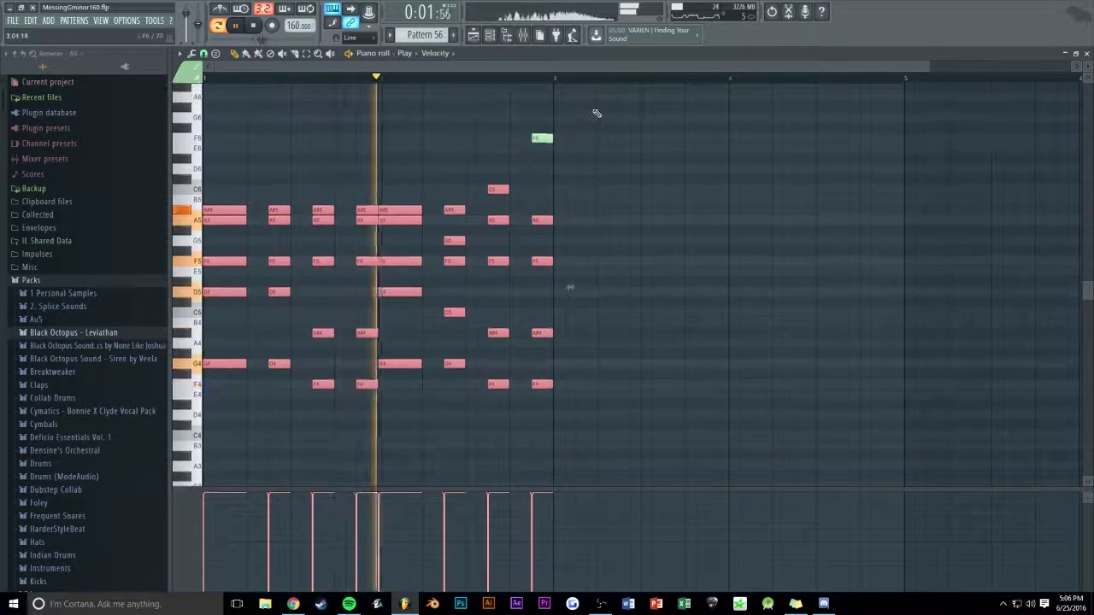
scroll(560, 137, up, 4)
drag(607, 212, 573, 212)
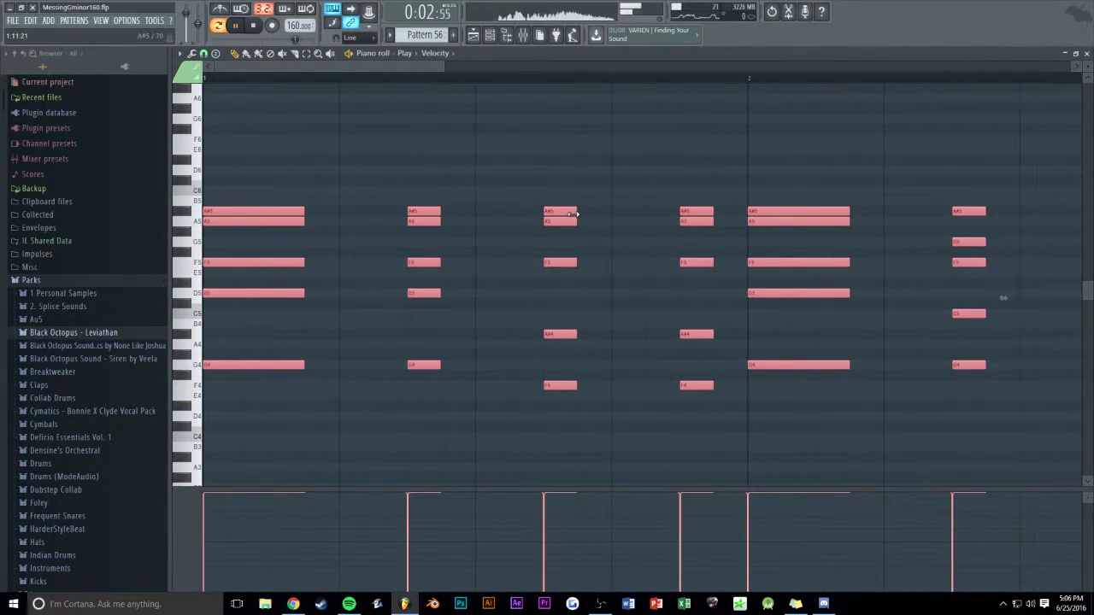
ctrl+click(515, 154)
key(F7)
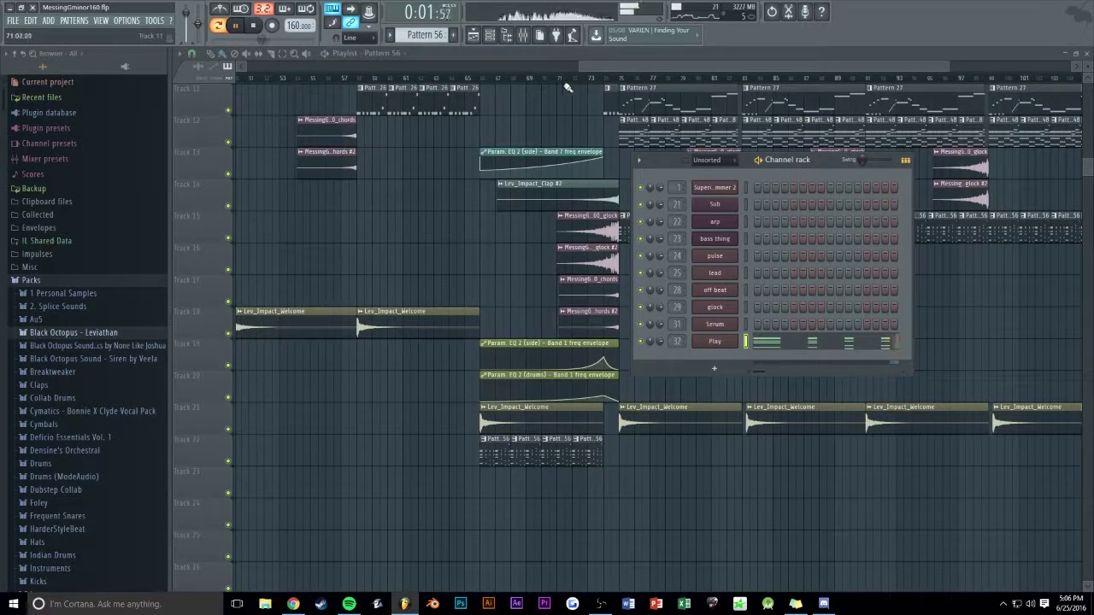
key(F7)
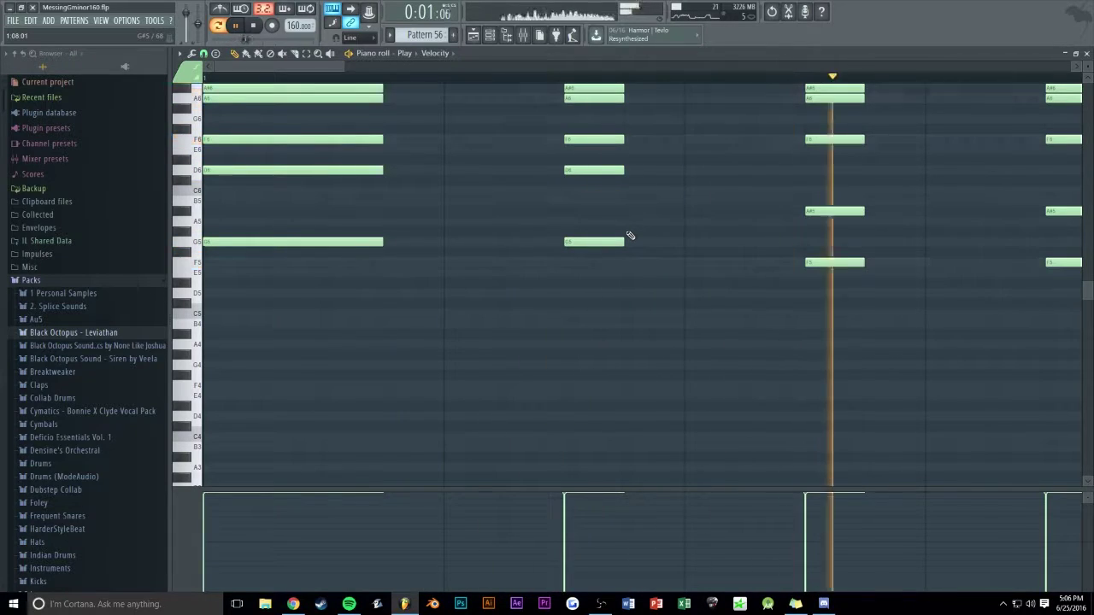
scroll(630, 235, up, 4)
Replace the chord clips on track 15 with a separate copy of the pattern, repeated from bar 75 to bar 107.
key(F7)
mouse_move(622, 65)
mouse_down()
mouse_move(684, 66)
mouse_move(617, 67)
mouse_up()
click(460, 217)
click(487, 279)
drag(518, 232, 893, 239)
drag(604, 228, 489, 246)
key(ctrl+b)
key(ctrl+b)
key(ctrl+b)
key(ctrl+b)
key(ctrl+b)
key(ctrl+b)
key(ctrl+b)
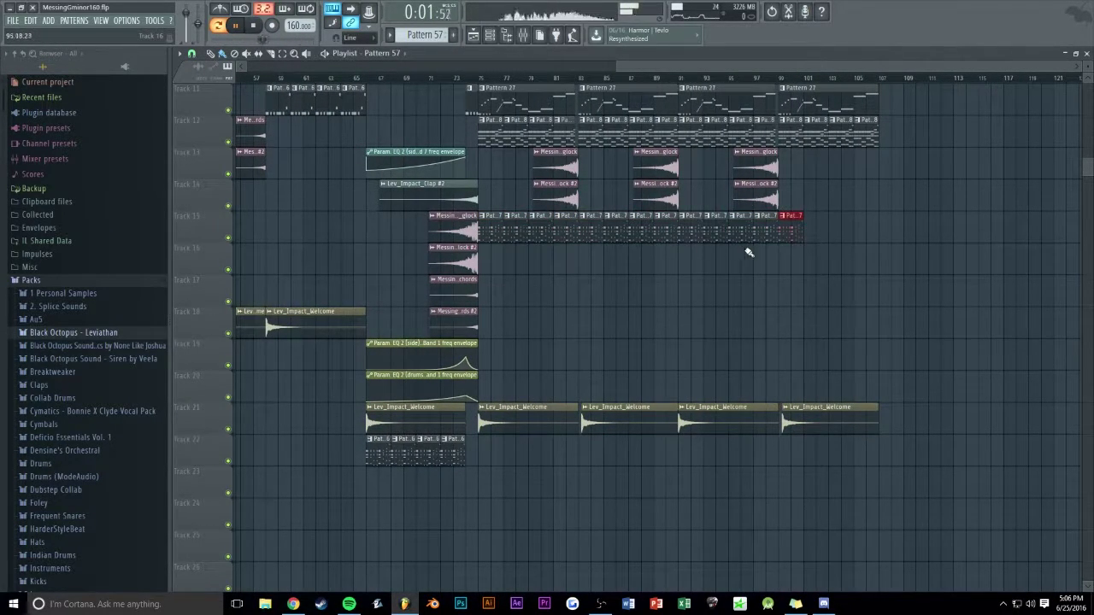
Check the copied chord pattern's notes in the piano roll and return to the playlist.
key(F7)
scroll(743, 220, down, 3)
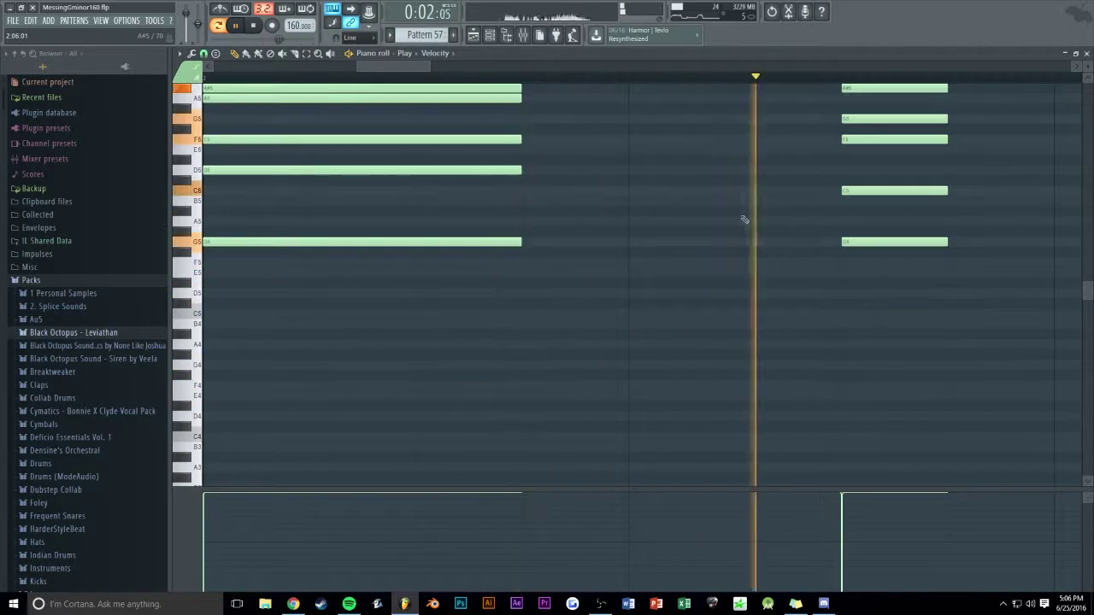
key(F7)
key(F6)
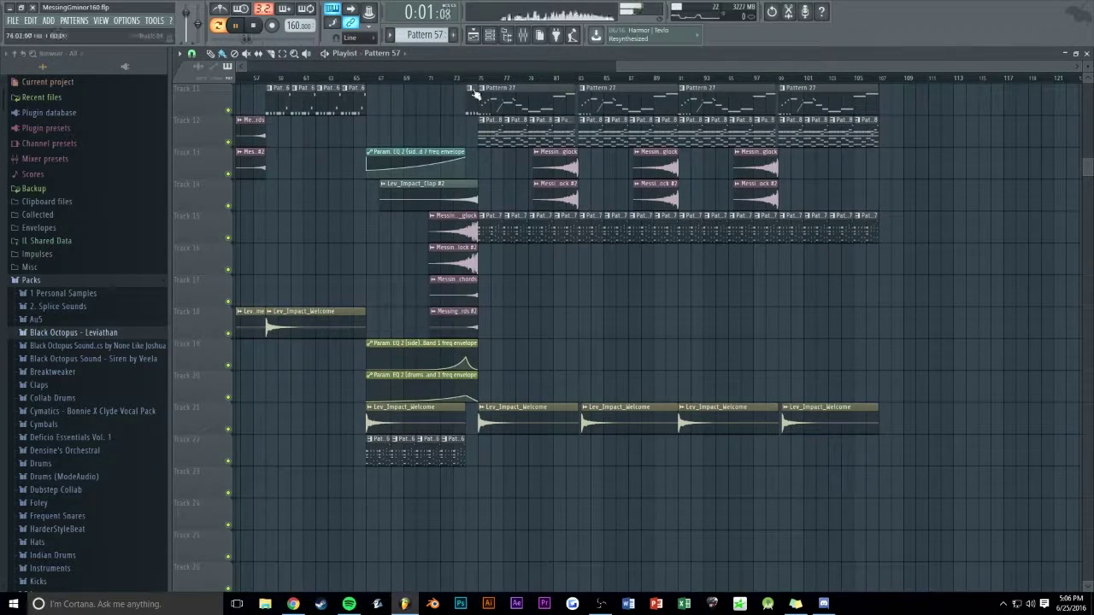
Play back from bar 74 and shorten the chord clip on track 15 before bar 83 to match the gap in the tracks above.
click(458, 82)
key(space)
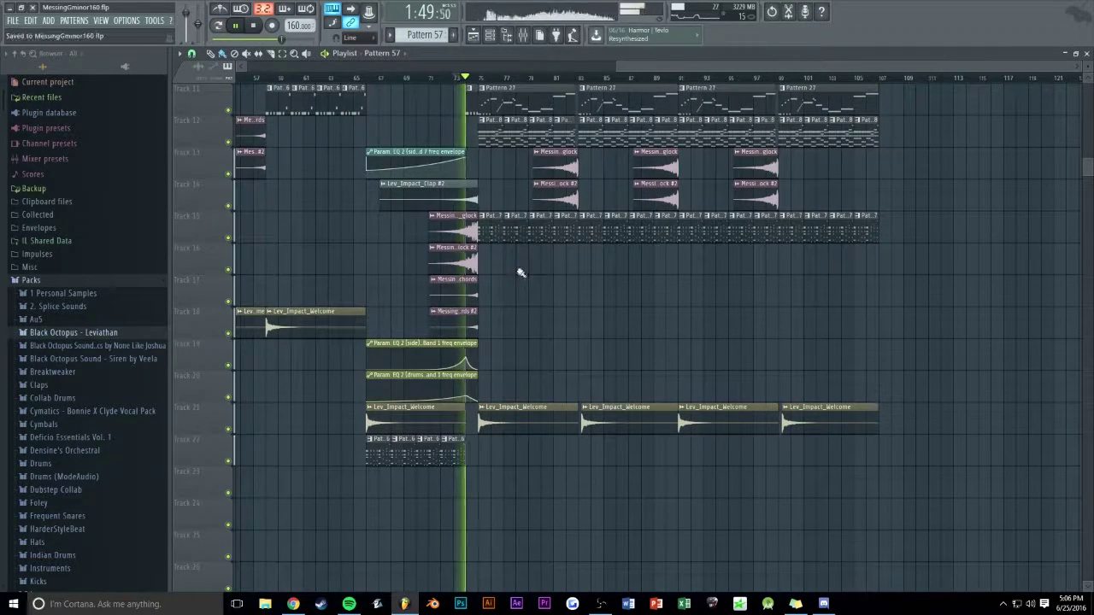
drag(676, 67, 746, 265)
scroll(513, 339, up, 7)
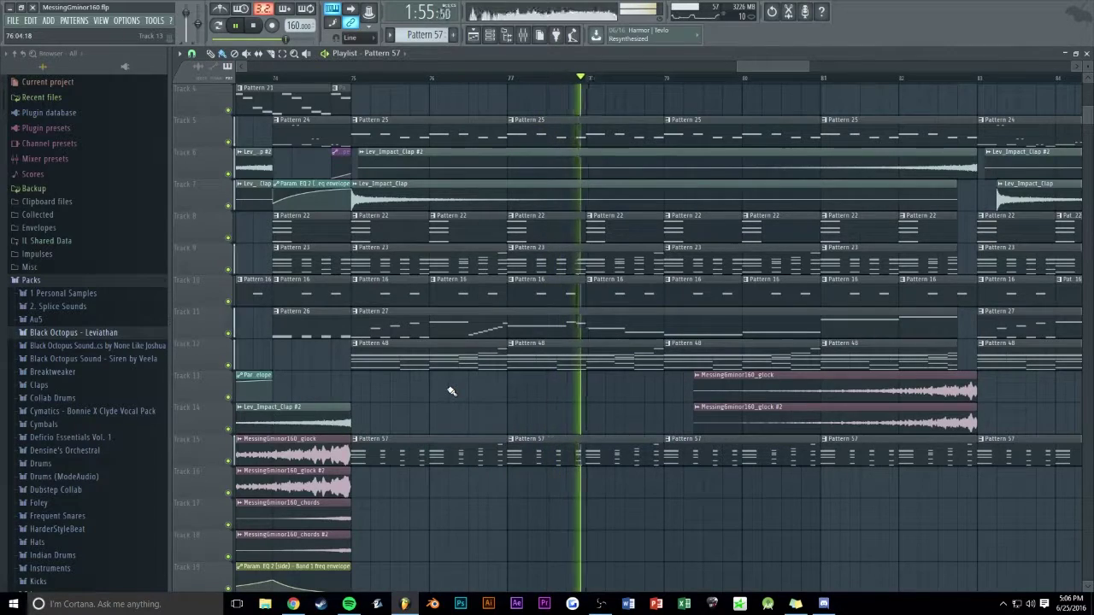
scroll(639, 444, up, 2)
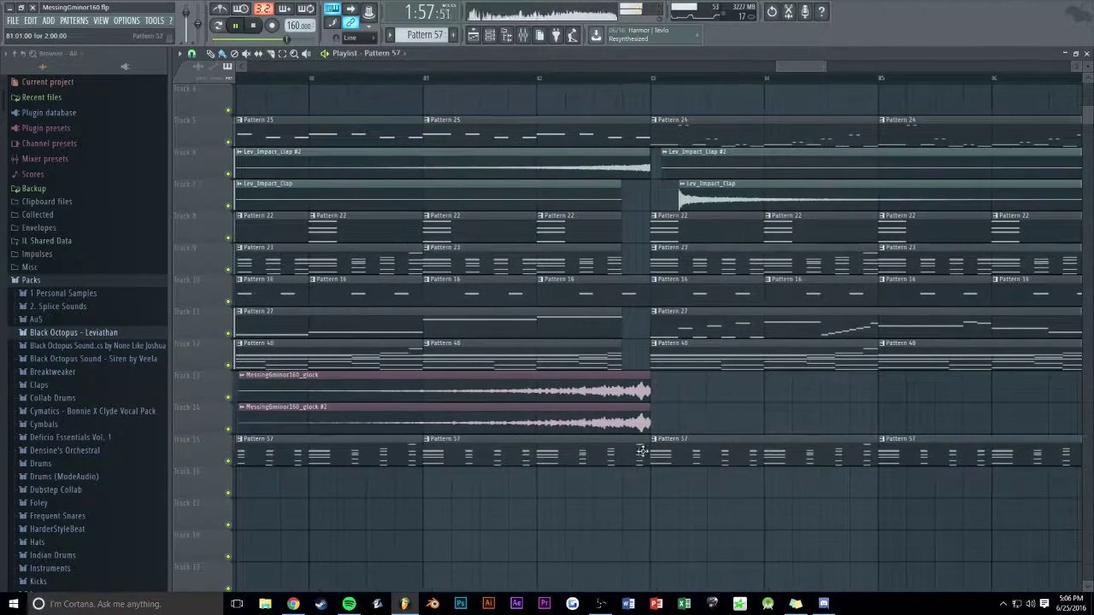
drag(643, 445, 621, 444)
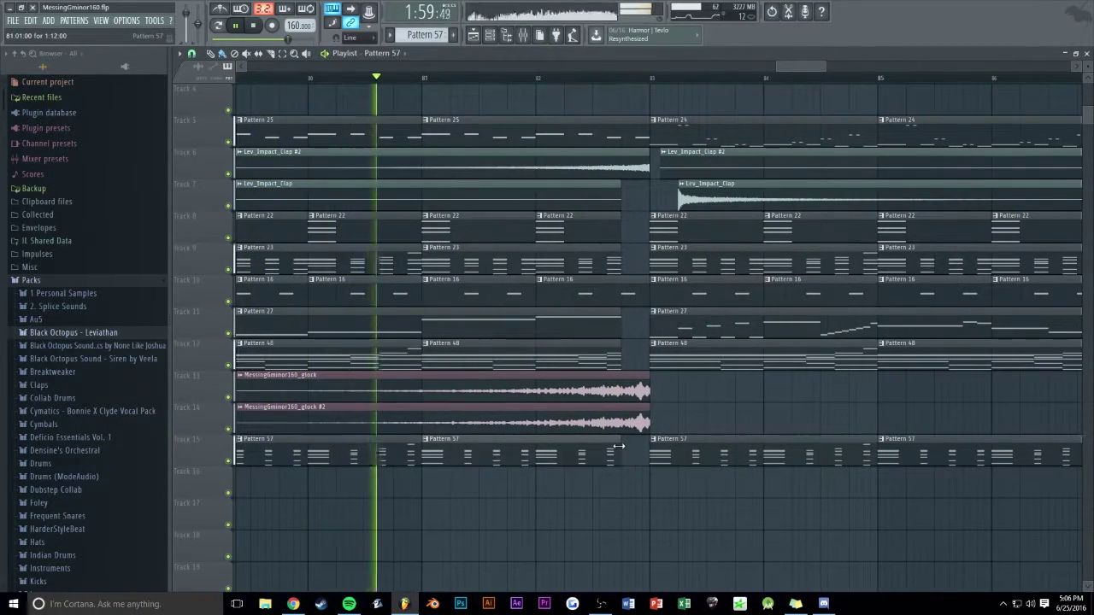
Trim the ends of the track 15 chord clips at the remaining section breaks, including bar 99, and save the project.
scroll(793, 75, down, 2)
scroll(821, 66, down, 2)
drag(833, 67, 878, 67)
scroll(853, 66, down, 2)
scroll(794, 80, up, 3)
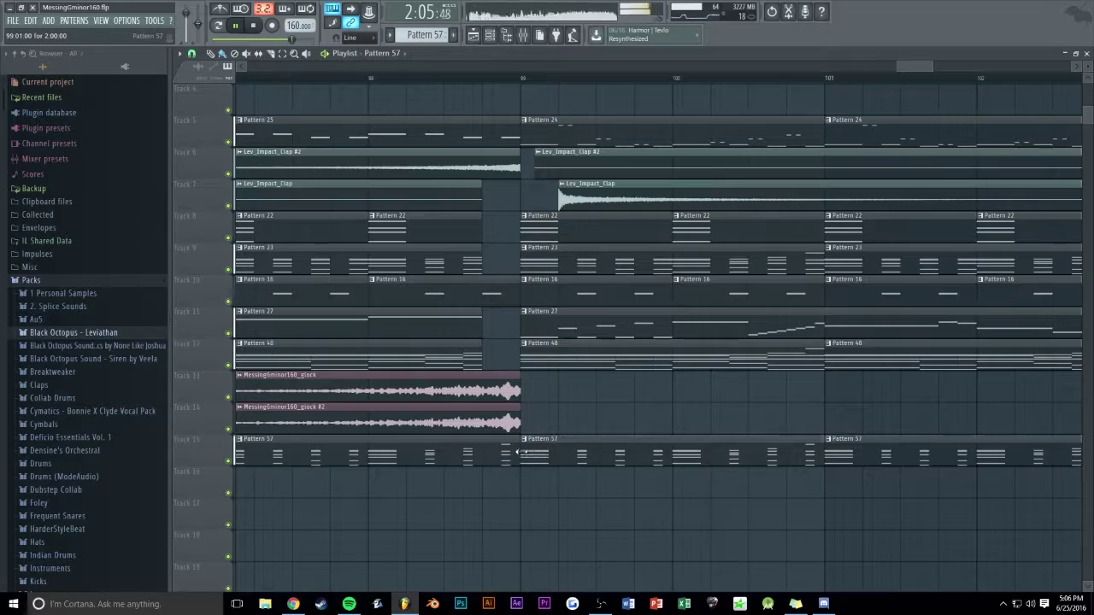
scroll(623, 150, down, 5)
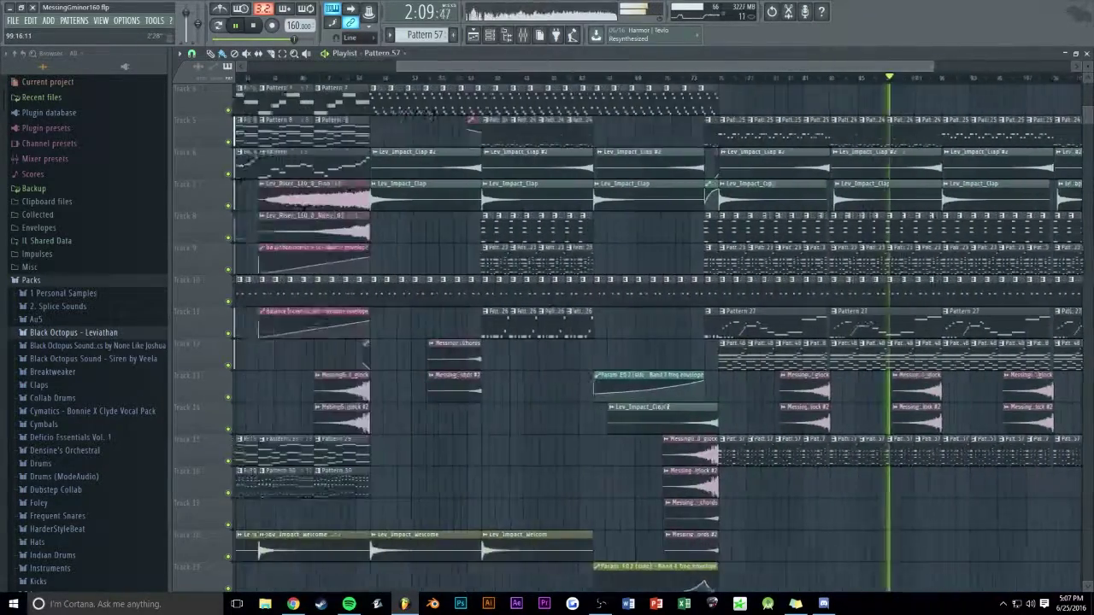
scroll(976, 134, down, 3)
key(ctrl+s)
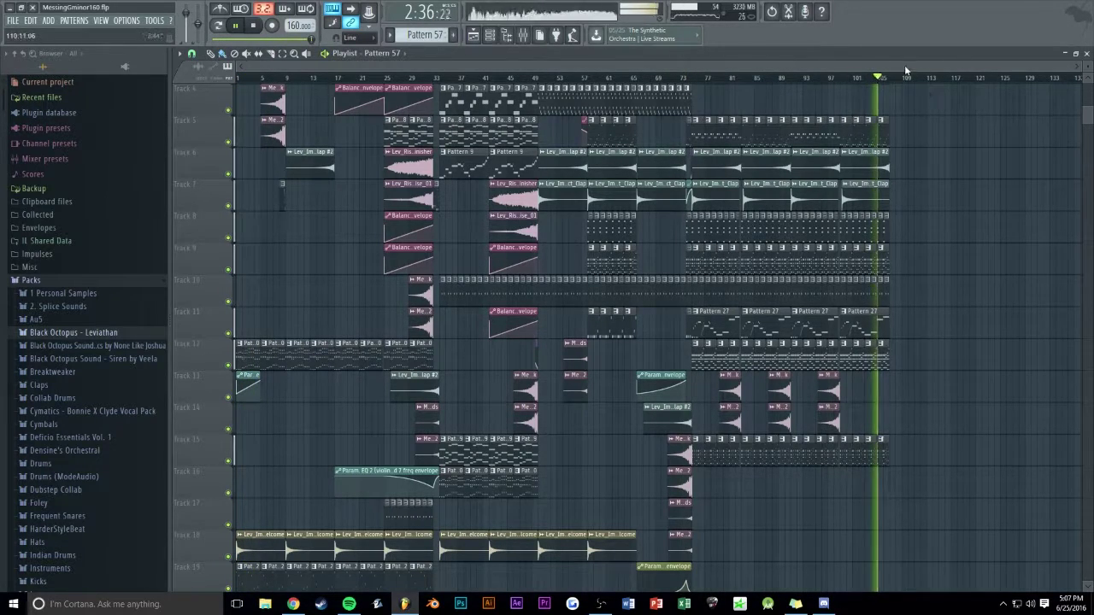
Copy the four reversed glock and chords clips from before bar 75 to tracks 16 to 19, ending at bar 107.
scroll(874, 200, up, 2)
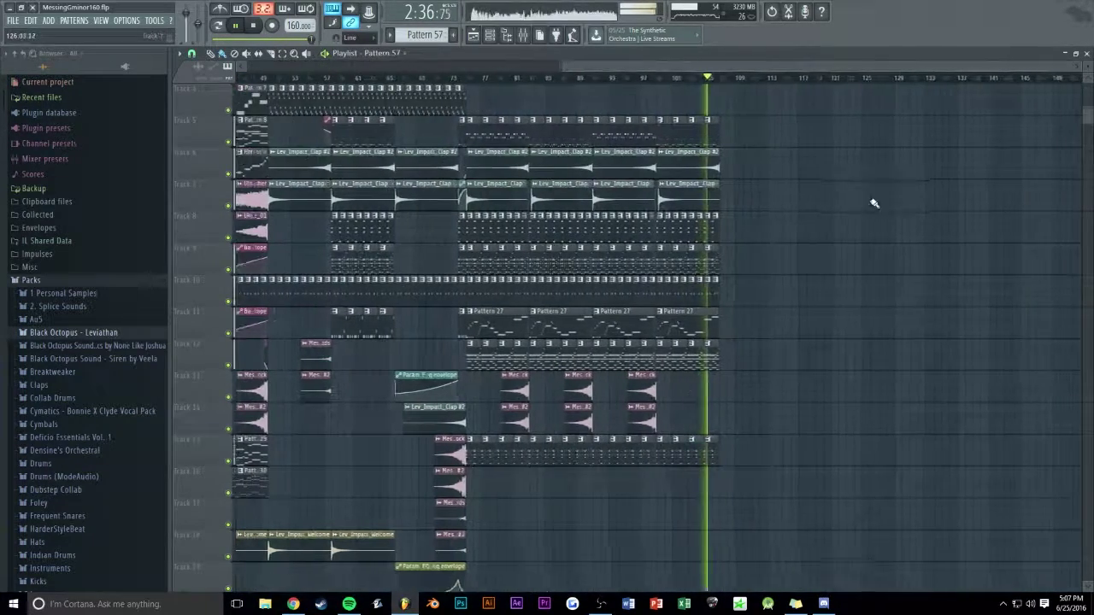
scroll(865, 200, down, 6)
key(space)
drag(444, 228, 444, 328)
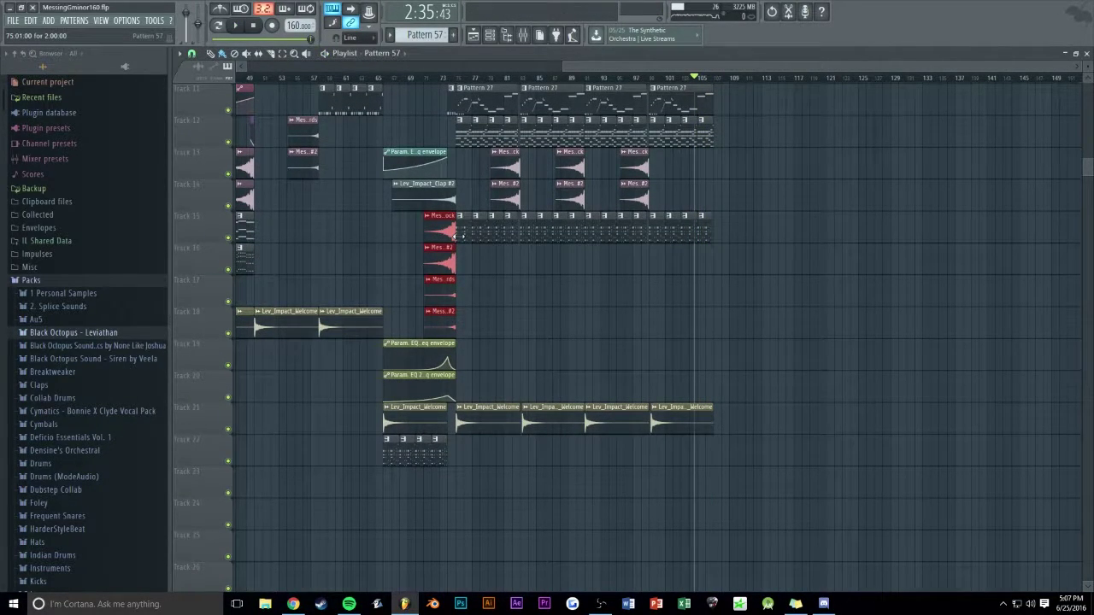
drag(454, 233, 697, 269)
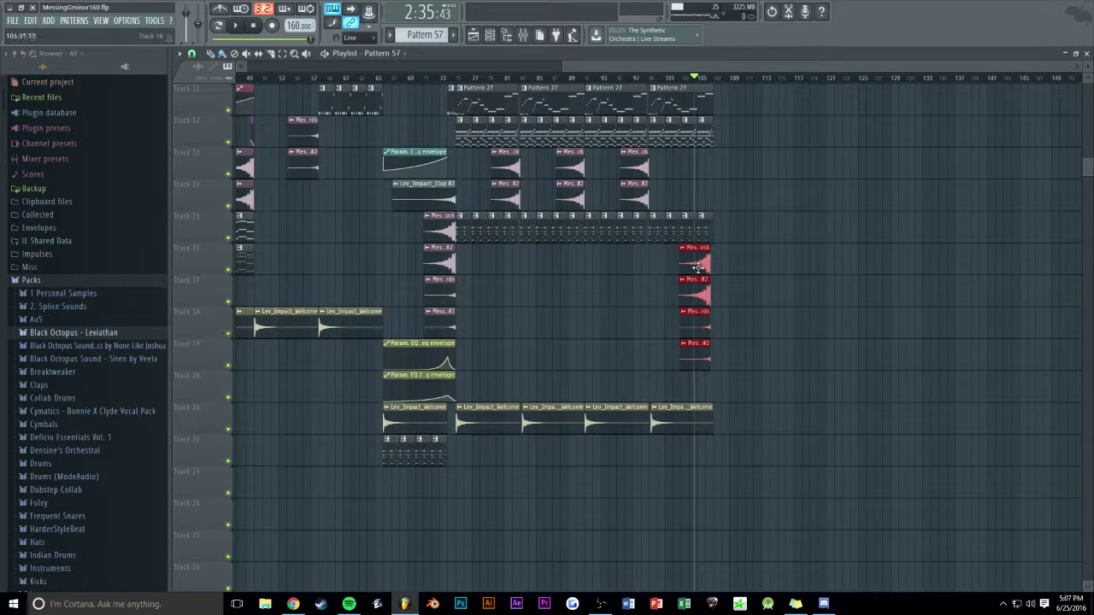
scroll(696, 66, up, 5)
drag(492, 260, 501, 260)
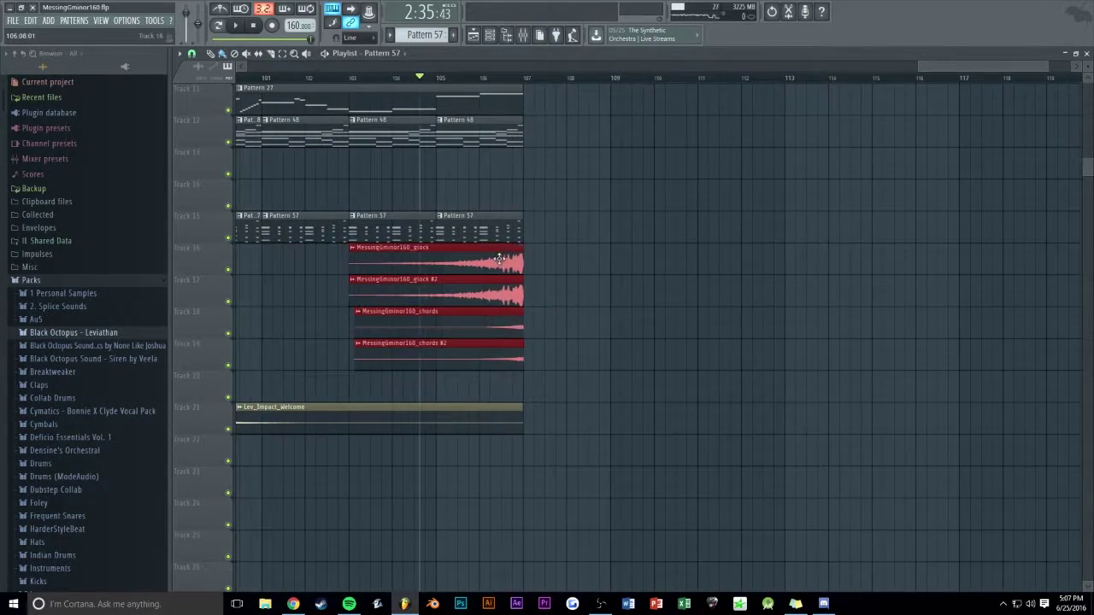
Place a Lev_Impact_Welcome clip on track 21 at bar 107, play back the ending and save the project.
scroll(644, 243, up, 3)
scroll(628, 248, up, 5)
key(space)
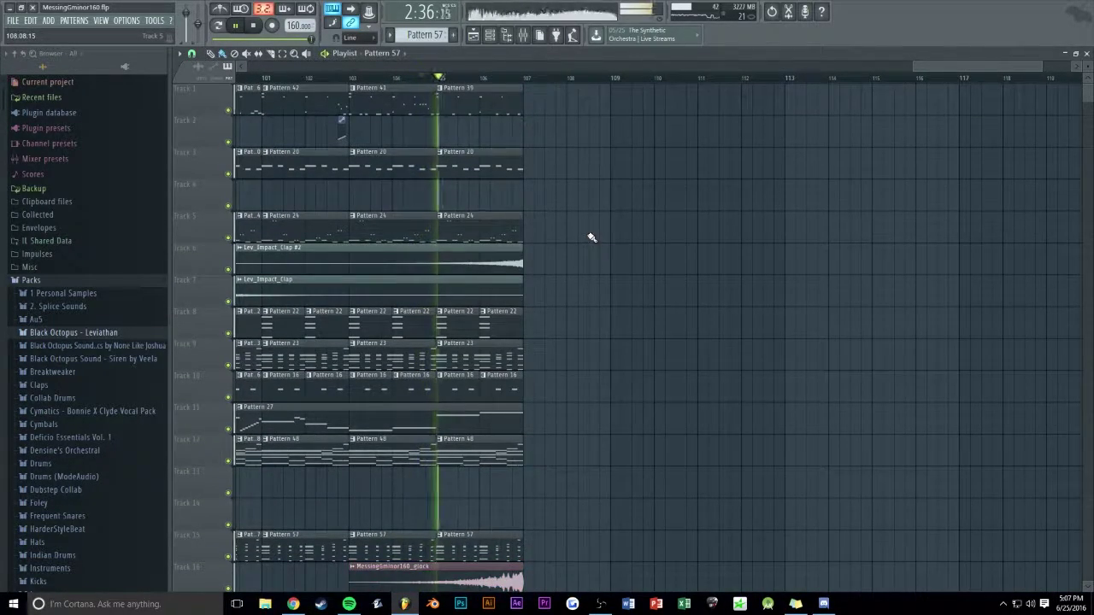
scroll(591, 239, down, 8)
key(ctrl+s)
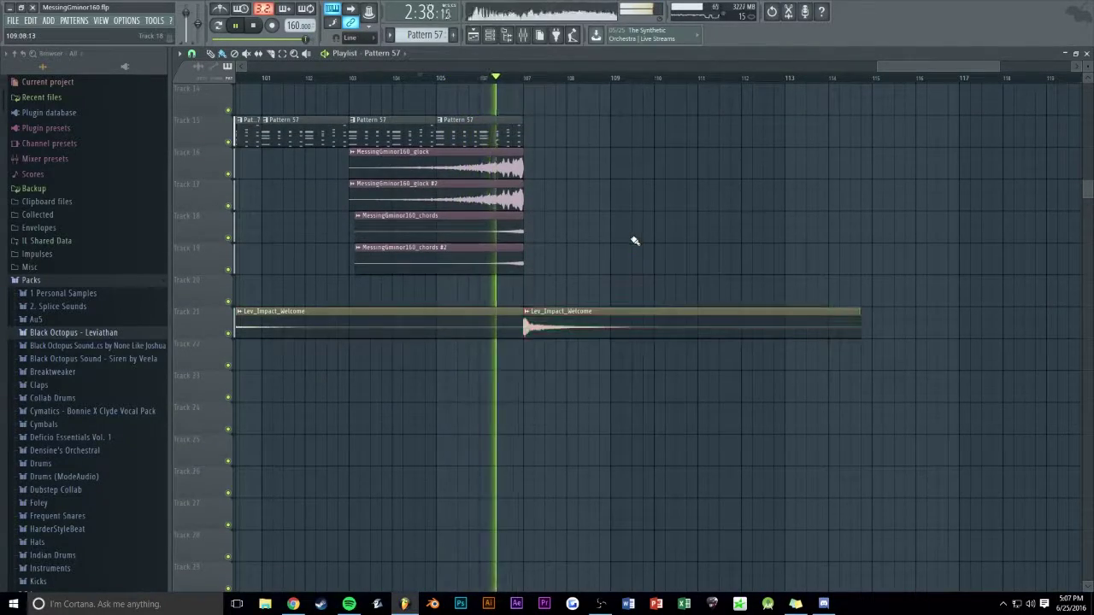
Copy the two Lev_Riser clips and their Balance volume envelopes from bar 25 to bar 66 on tracks 23 to 26.
drag(929, 65, 740, 174)
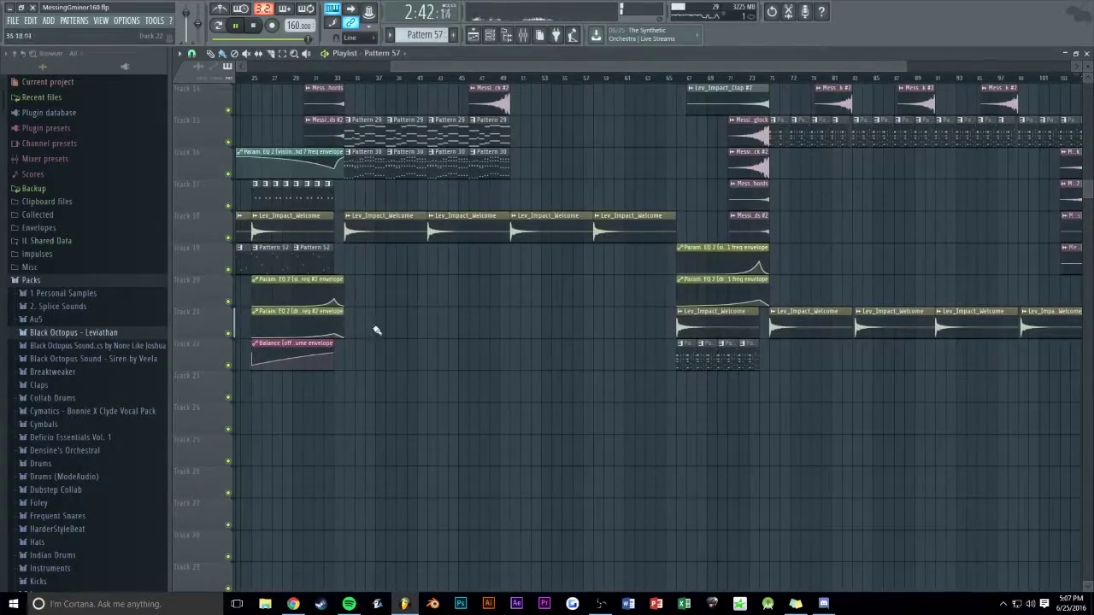
drag(480, 68, 464, 98)
scroll(436, 224, up, 10)
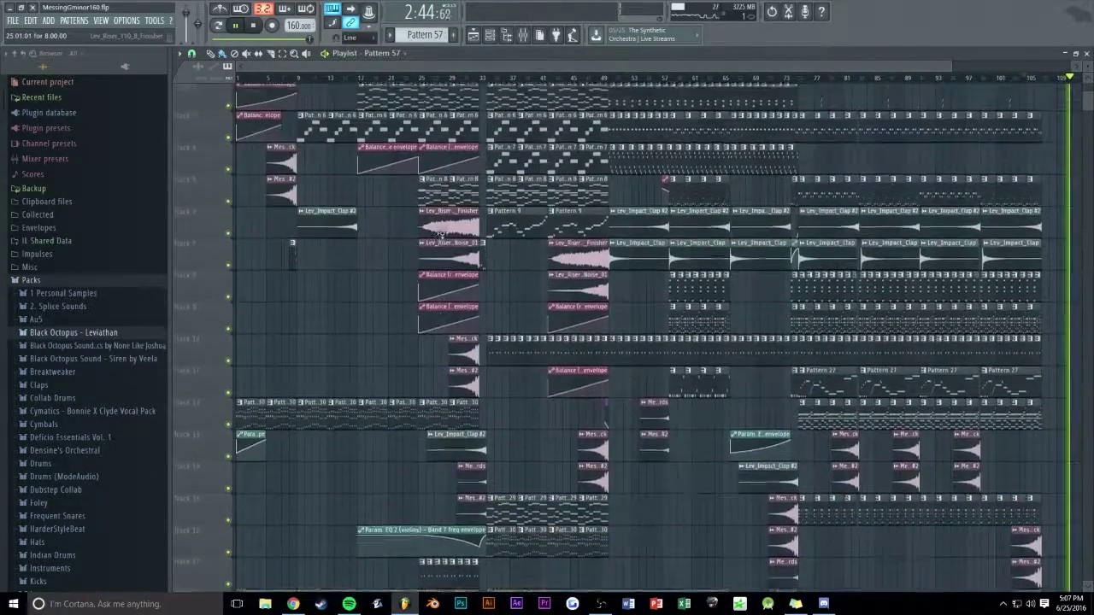
drag(441, 230, 435, 322)
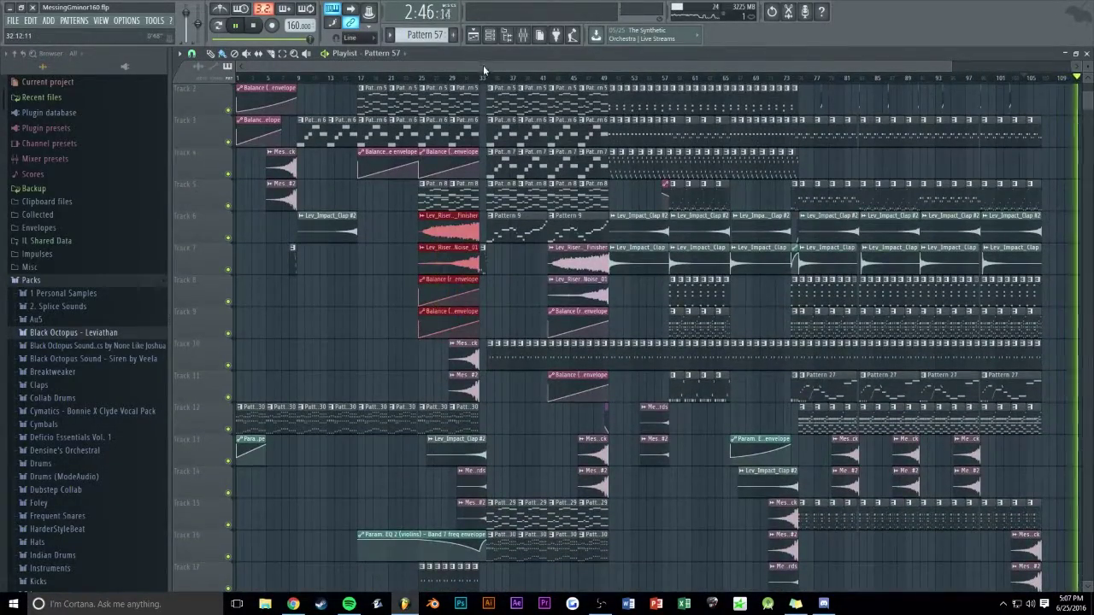
drag(482, 66, 488, 142)
key(space)
scroll(519, 198, down, 9)
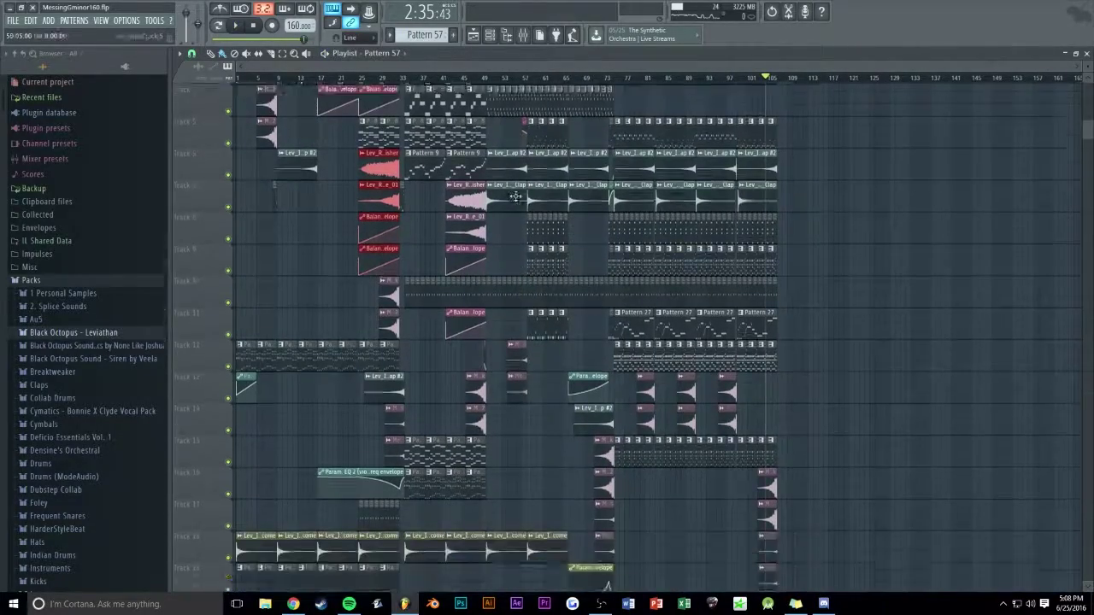
scroll(517, 195, up, 8)
scroll(508, 193, up, 3)
key(ctrl+b)
scroll(601, 438, down, 10)
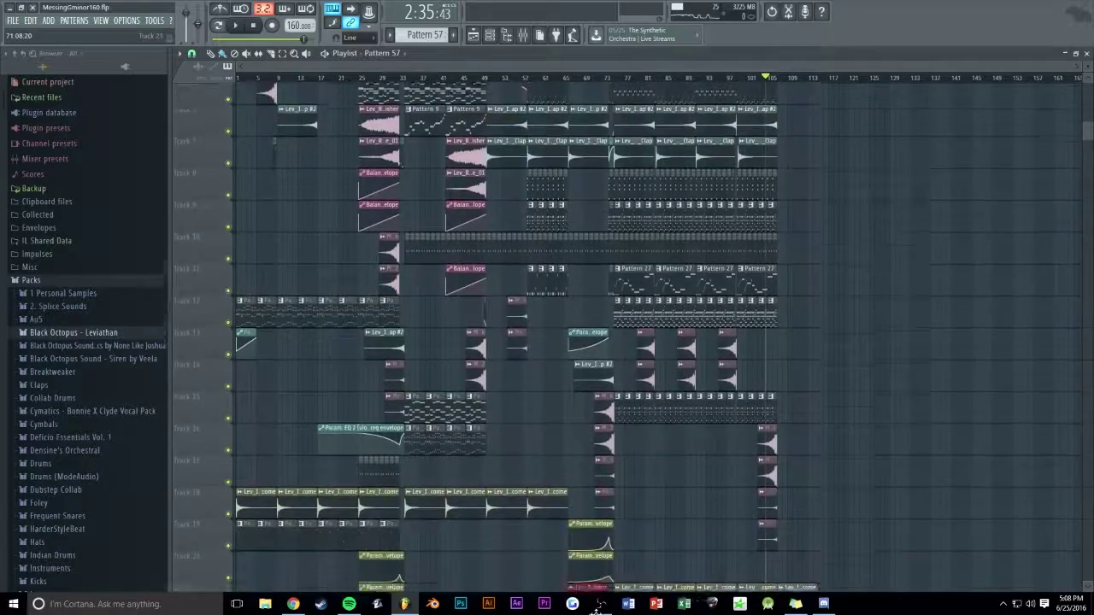
drag(593, 508, 603, 448)
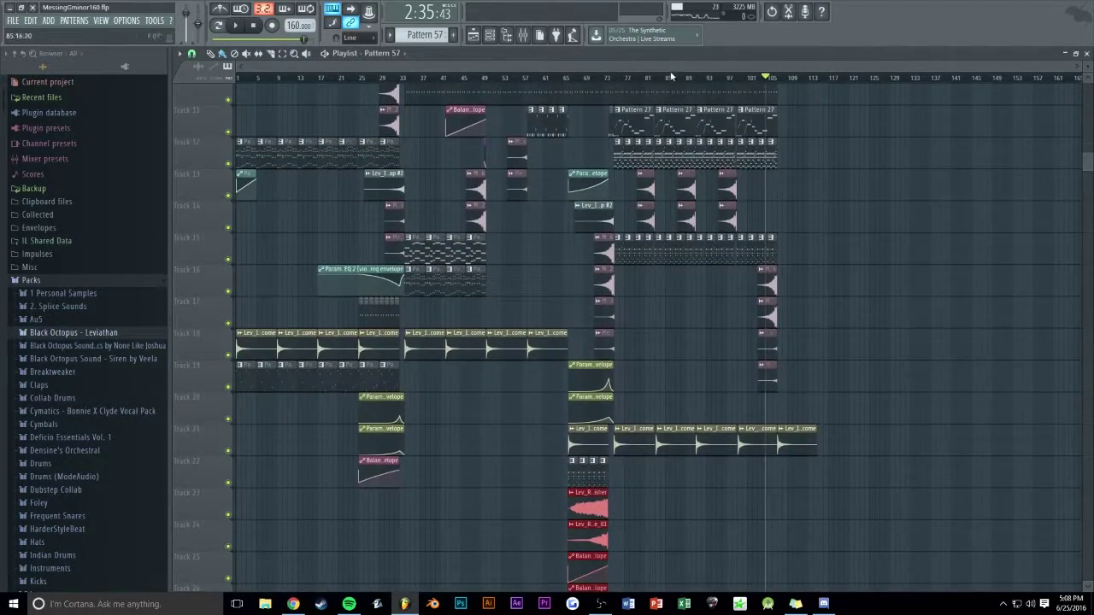
Copy the risers and their volume envelopes to tracks 22 to 25 from bar 99, align their ends with bar 107 and play back the ending.
scroll(674, 79, up, 8)
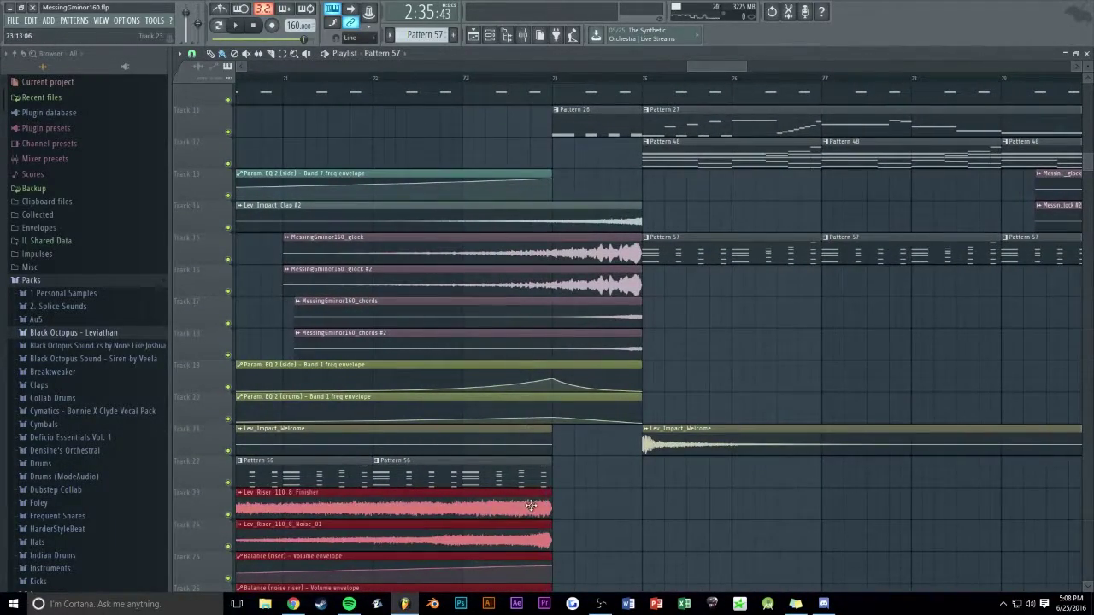
scroll(781, 65, down, 5)
scroll(562, 280, down, 6)
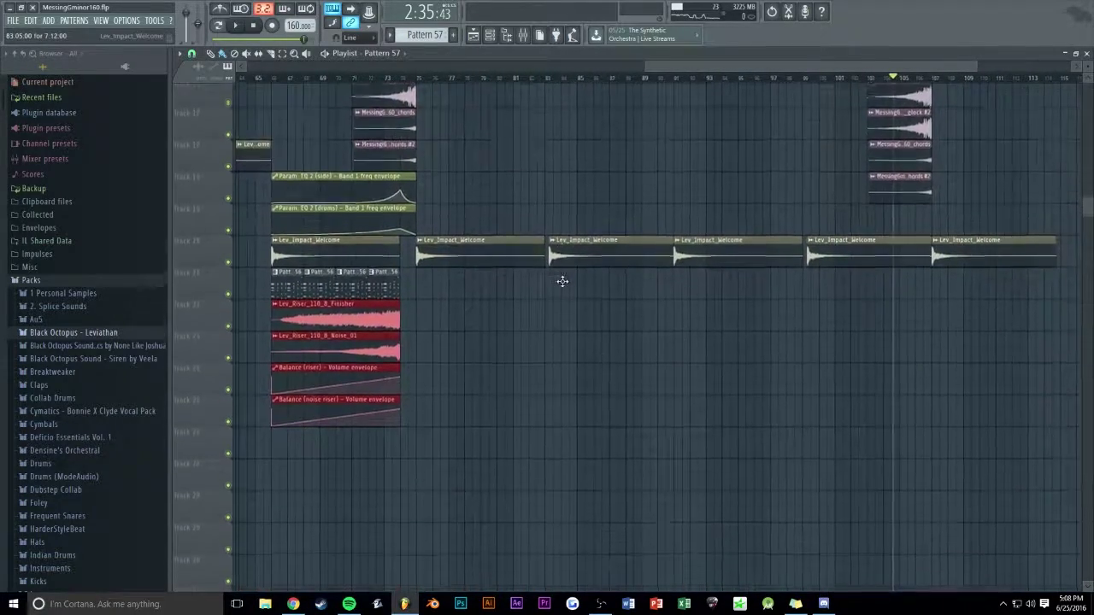
drag(491, 310, 856, 255)
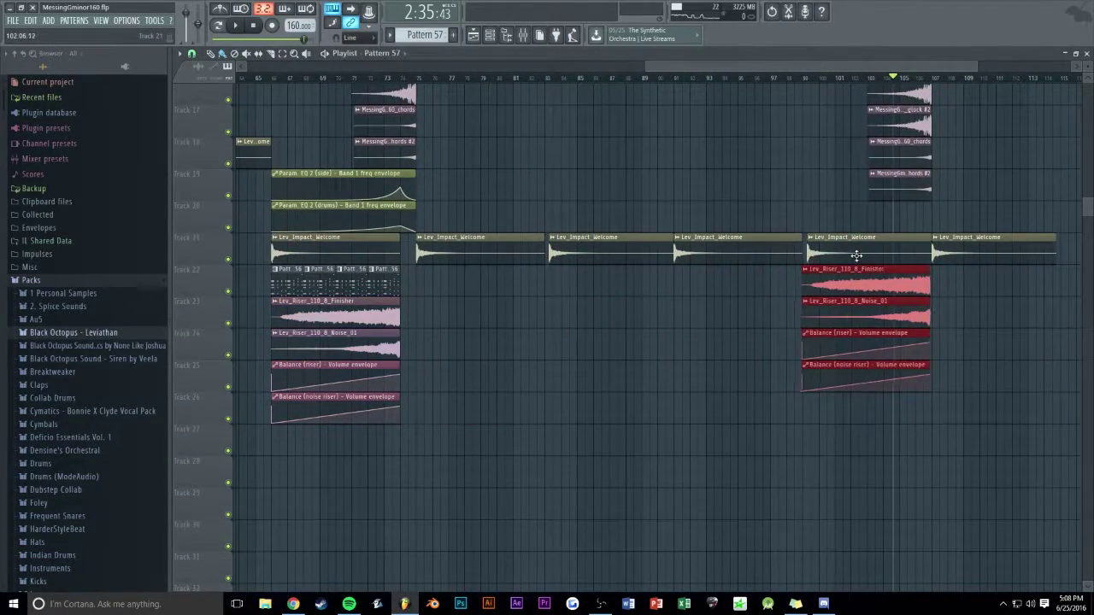
scroll(789, 67, up, 6)
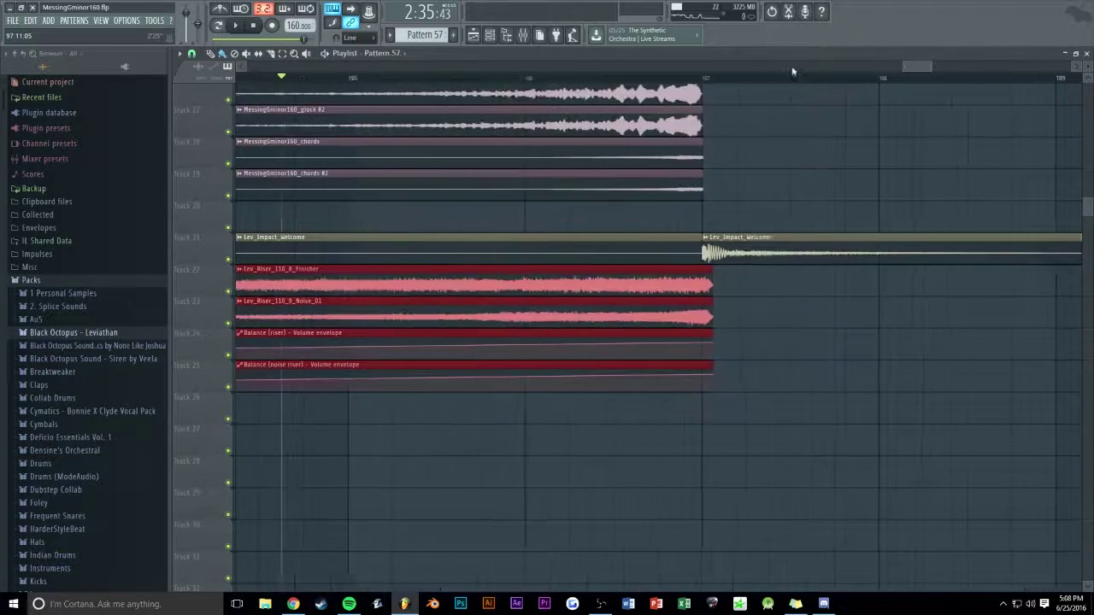
key(space)
ctrl+click(789, 176)
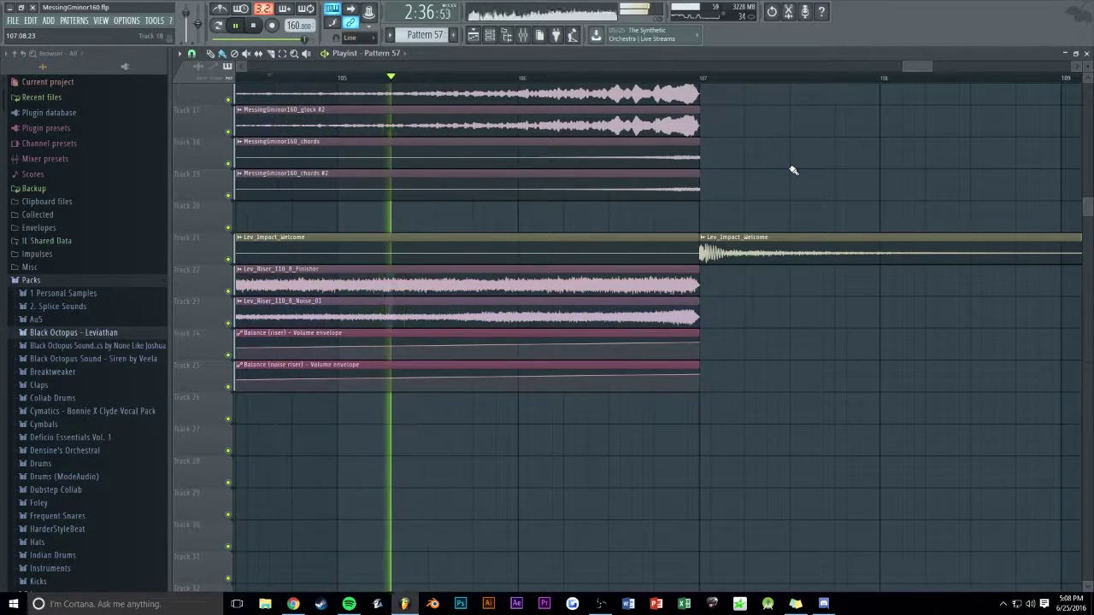
scroll(897, 86, down, 8)
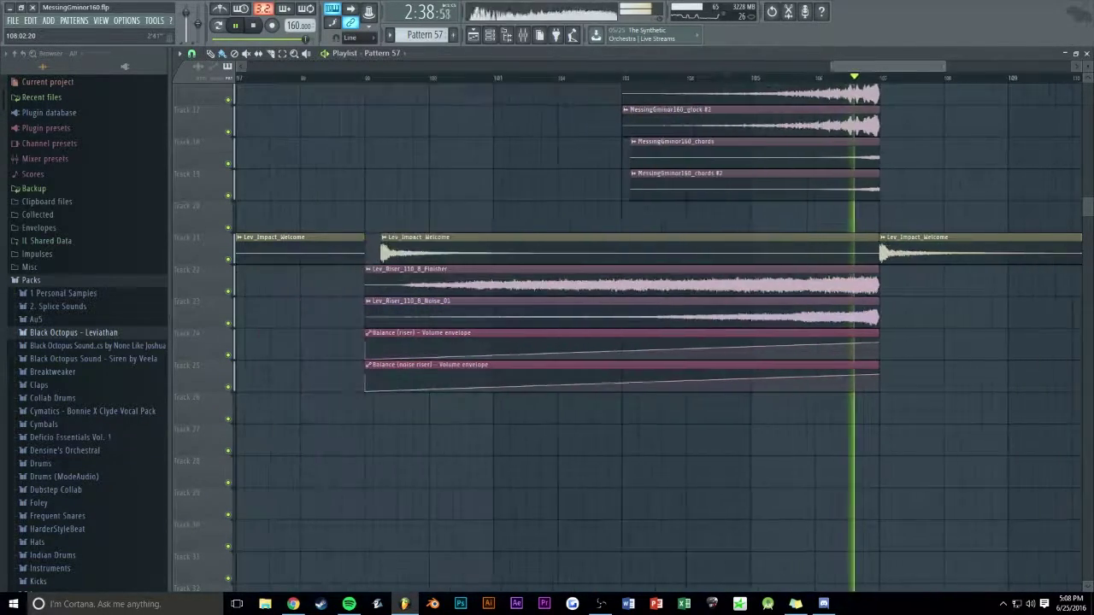
scroll(727, 231, up, 8)
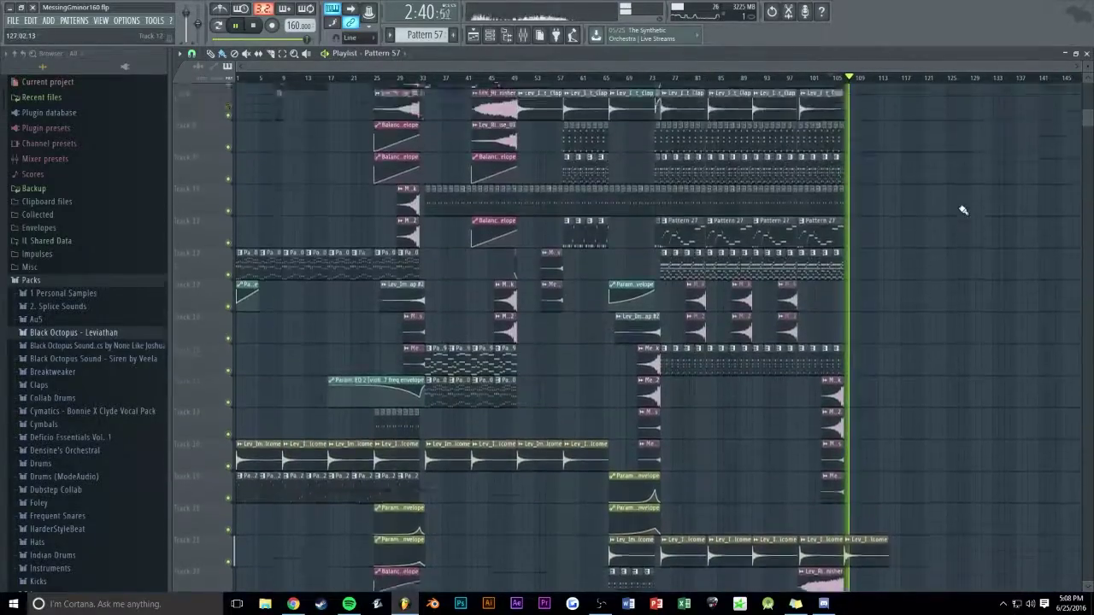
scroll(827, 67, up, 8)
drag(671, 103, 858, 97)
right_click(858, 96)
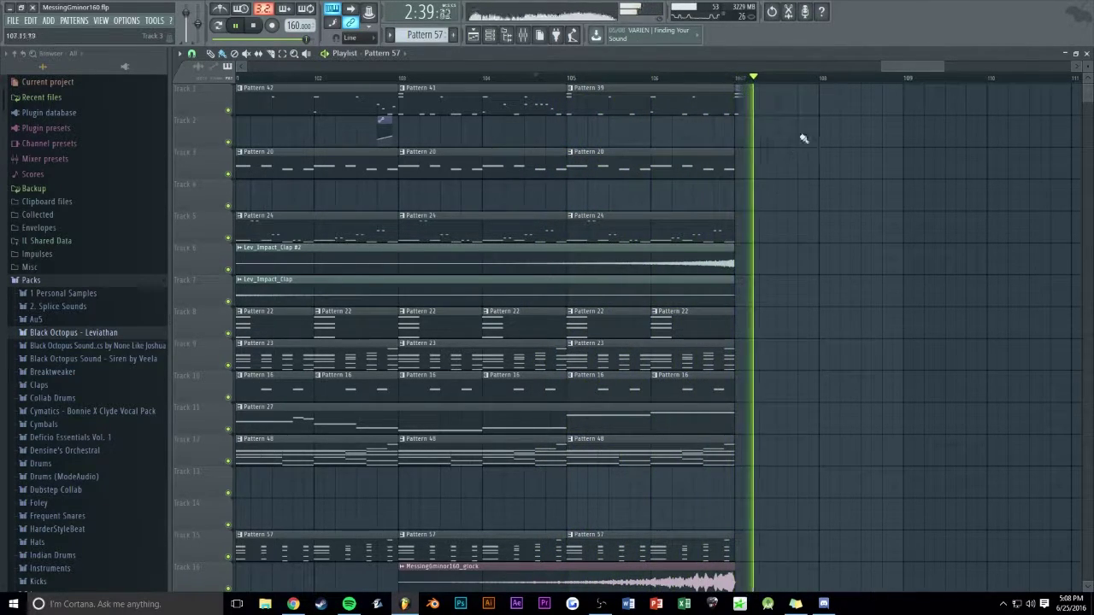
Open the Sub pattern from track 3 in the piano roll and copy all its notes.
scroll(830, 68, down, 3)
double_click(657, 174)
key(space)
scroll(455, 68, down, 6)
scroll(456, 72, down, 2)
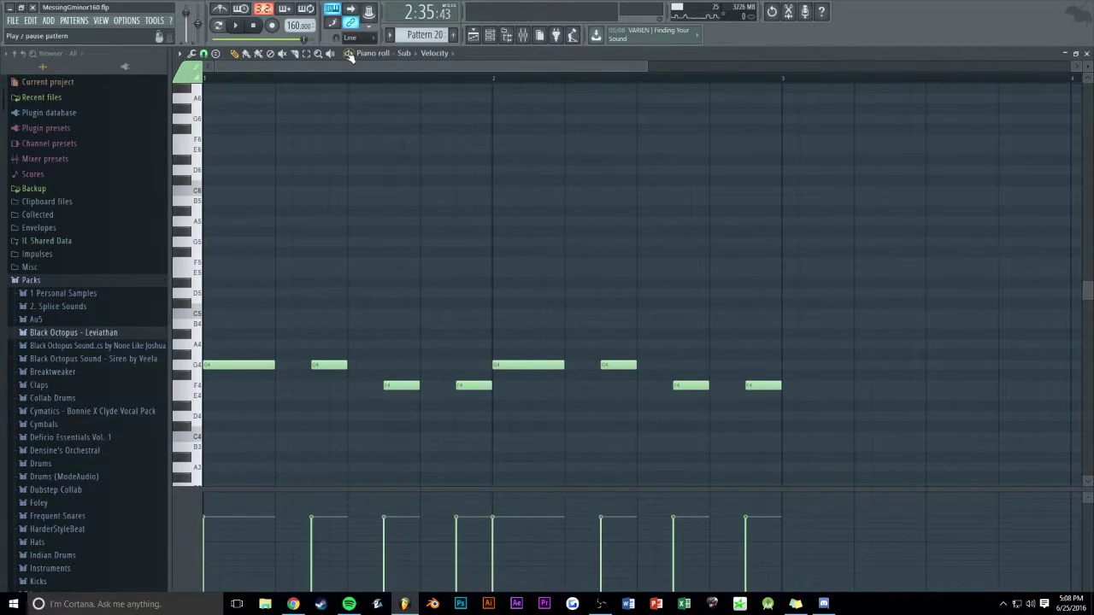
key(space)
key(space)
drag(787, 246, 131, 486)
Create a new pattern, paste the copied Sub notes into the glock channel and raise them two octaves.
key(F4)
key(Return)
right_click(726, 307)
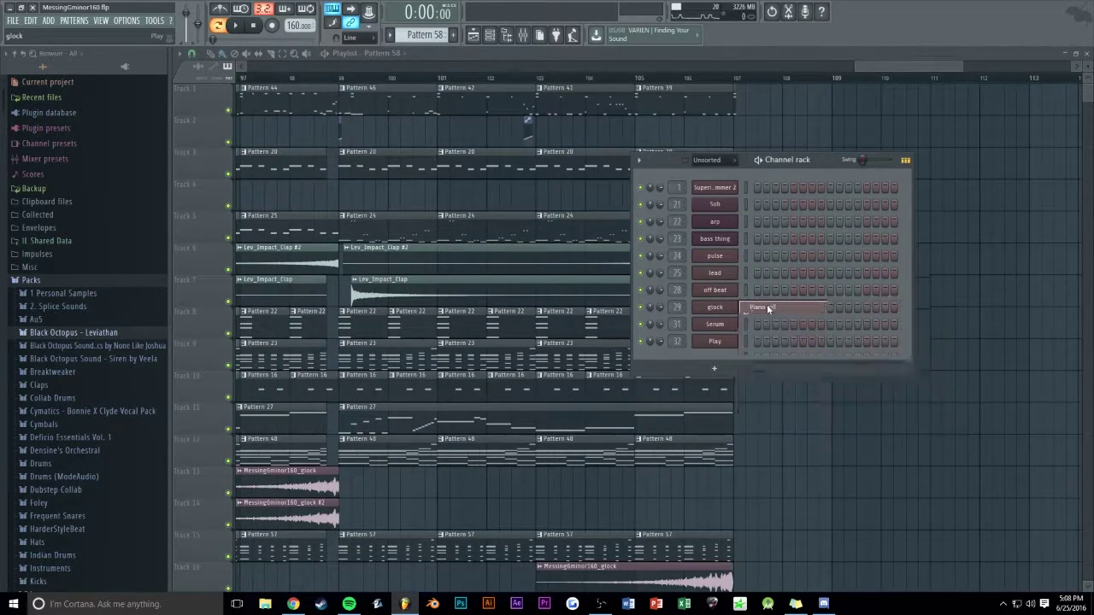
click(750, 309)
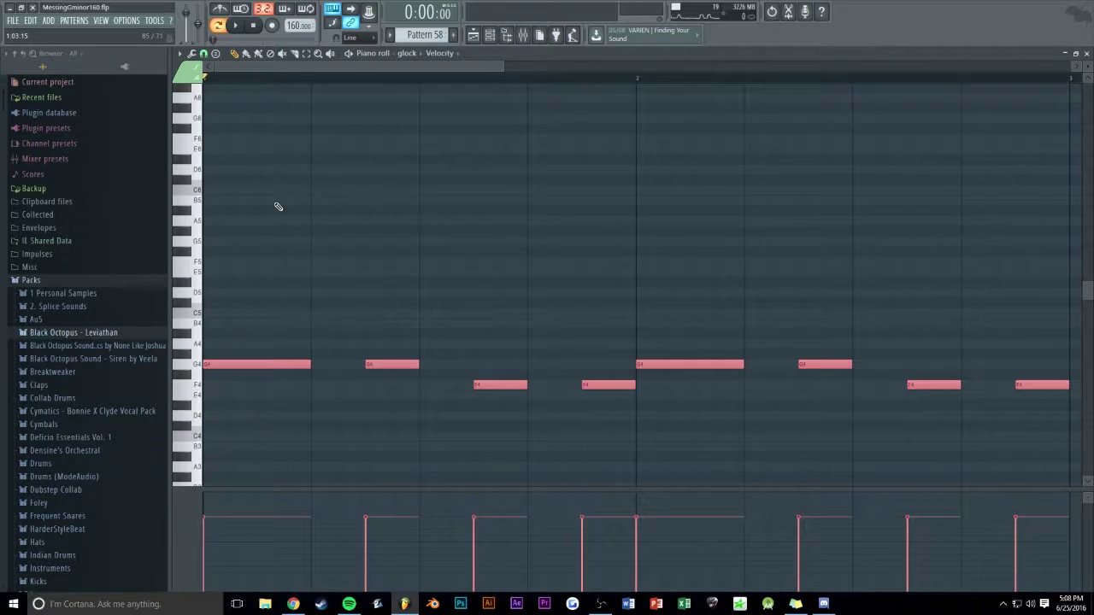
key(ctrl+Up)
key(ctrl+Up)
scroll(355, 65, down, 2)
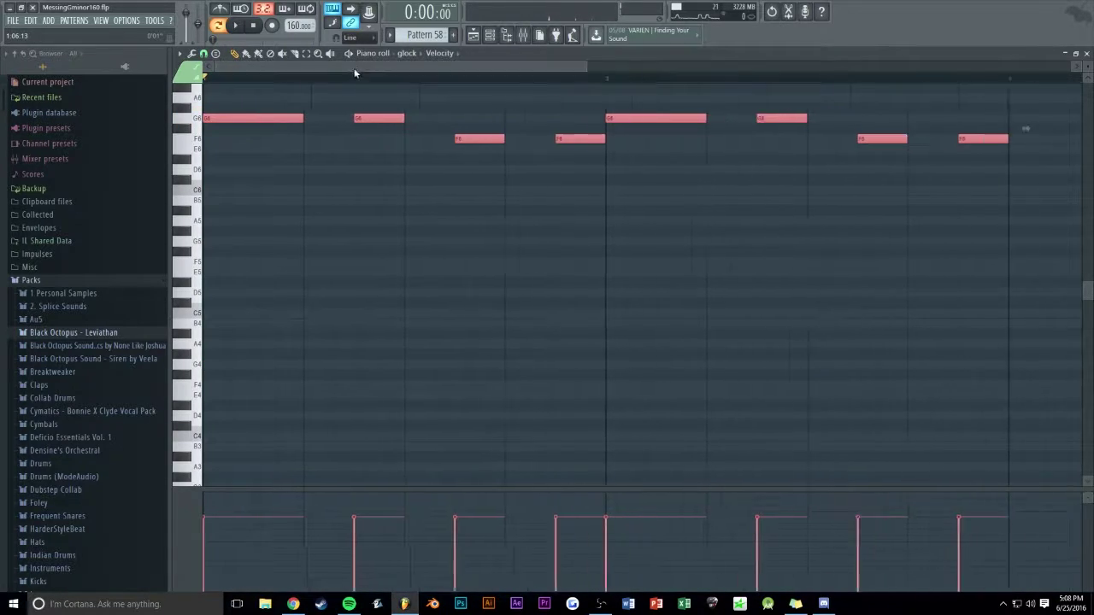
Place the new glock pattern on track 4 at bar 75 and repeat it through the final section, removing the surplus clips.
key(Escape)
key(F6)
scroll(548, 197, down, 6)
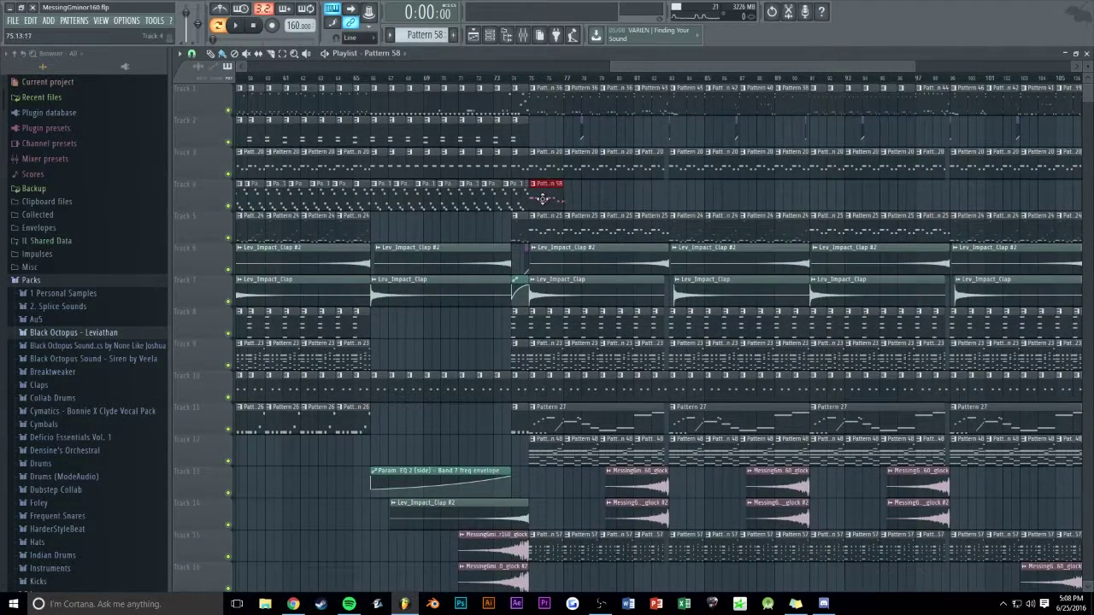
key(ctrl+b)
key(ctrl+b)
key(ctrl+b)
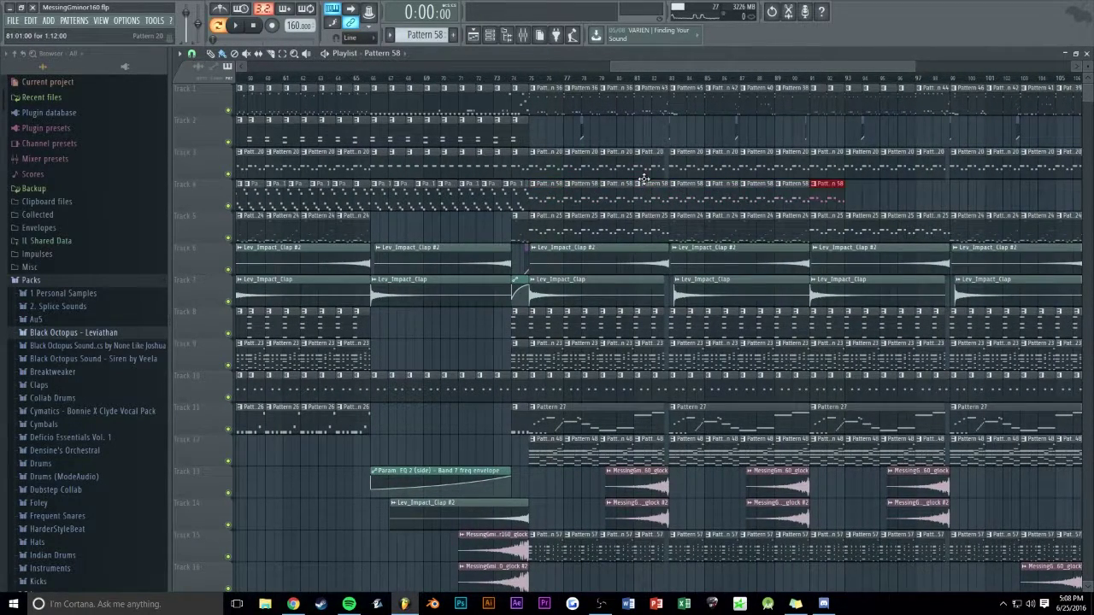
key(ctrl+b)
key(ctrl+b)
key(ctrl+b)
key(ctrl+b)
key(ctrl+b)
key(ctrl+b)
right_click(989, 190)
right_click(1017, 190)
Play back the start of the final section from just before bar 75 to hear the new glock layer.
key(space)
click(389, 83)
scroll(388, 83, up, 5)
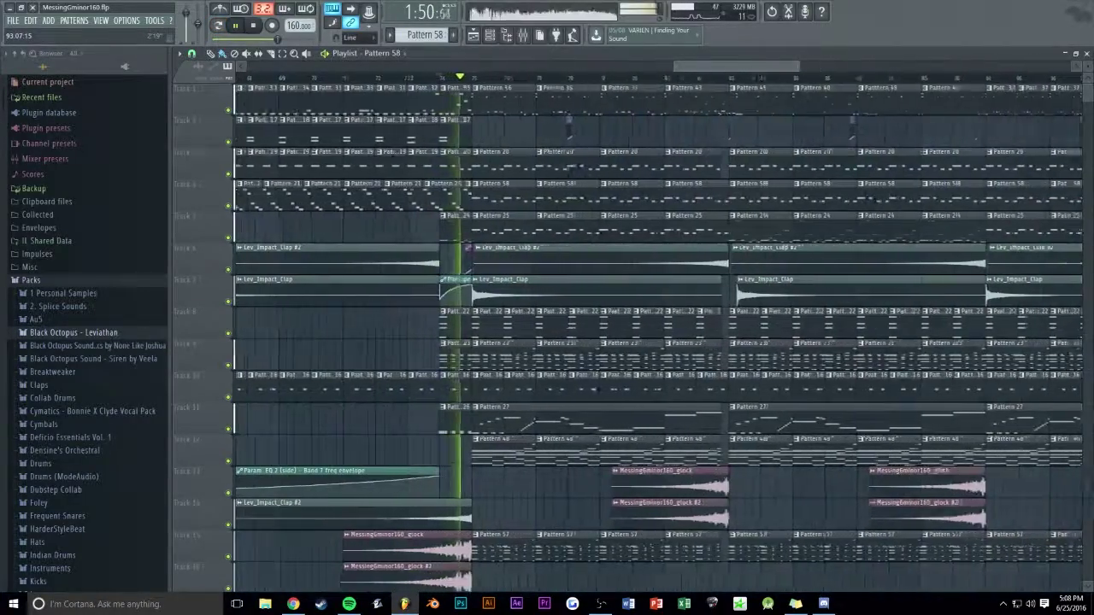
drag(749, 66, 780, 67)
scroll(493, 67, down, 1)
Look over the notes of the glock pattern on track 4 and the Sub pattern on track 3 in the piano roll.
double_click(478, 197)
scroll(497, 66, down, 3)
scroll(544, 66, down, 4)
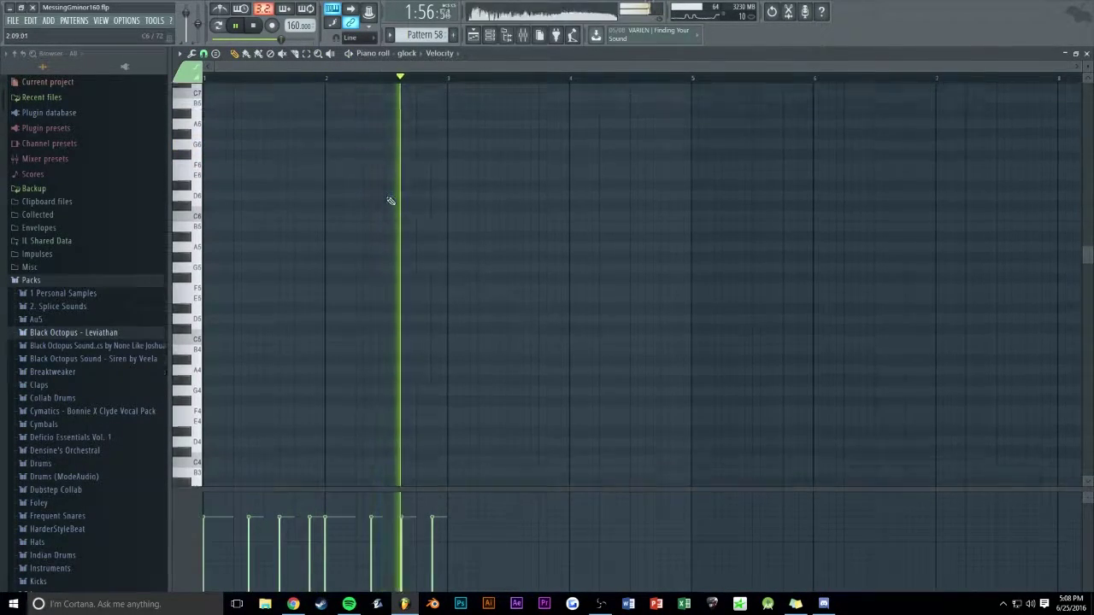
click(348, 54)
scroll(343, 66, up, 1)
scroll(333, 128, up, 2)
key(Escape)
double_click(438, 165)
key(Escape)
Lower the velocity of all notes in the track 4 glock pattern and play the arrangement from bar 75.
double_click(447, 200)
scroll(427, 65, down, 3)
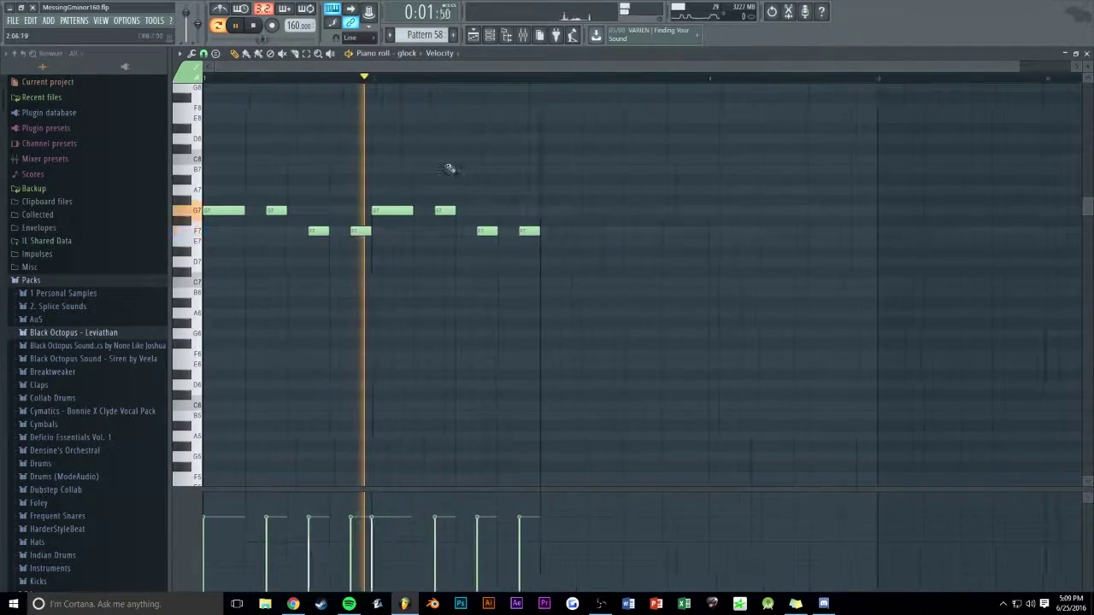
key(ctrl+a)
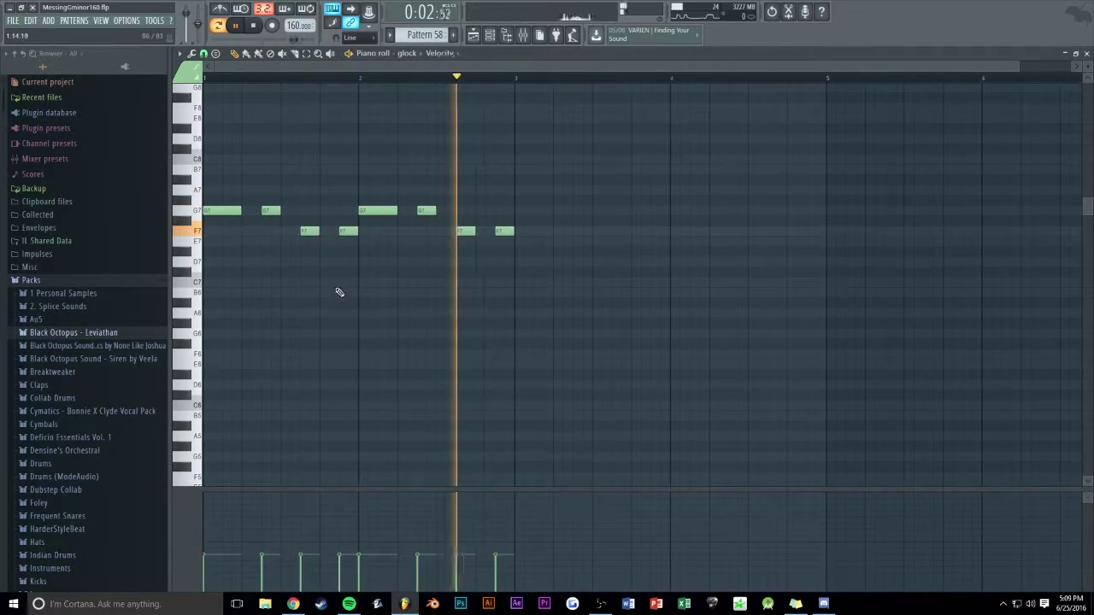
key(Escape)
click(404, 80)
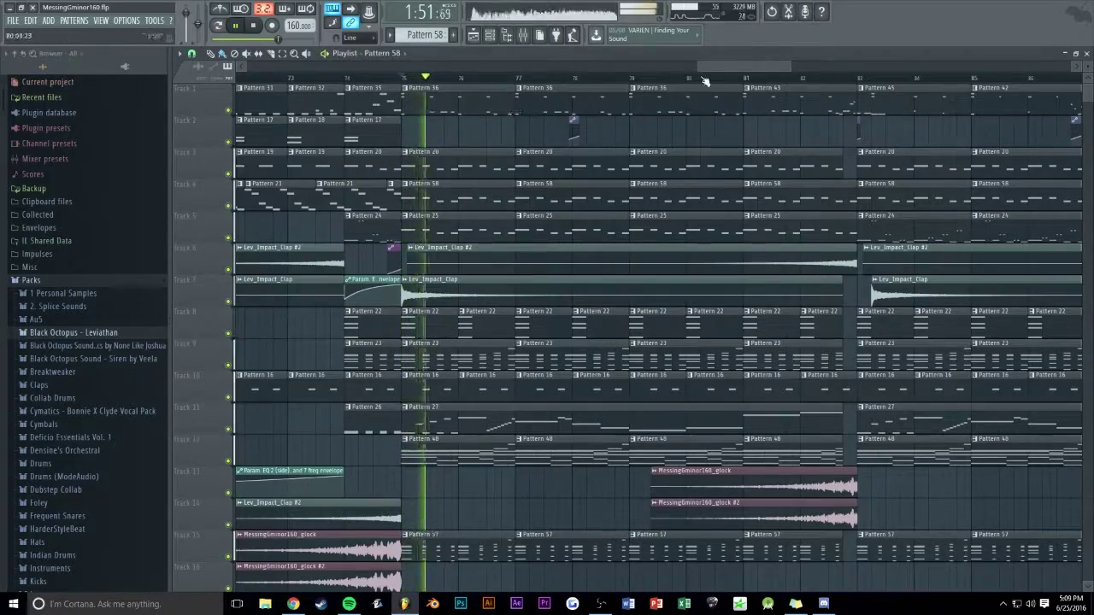
Shorten the Pattern 58 and Pattern 25 clips before bar 83 by one beat to match the gap in the other tracks.
scroll(829, 111, down, 5)
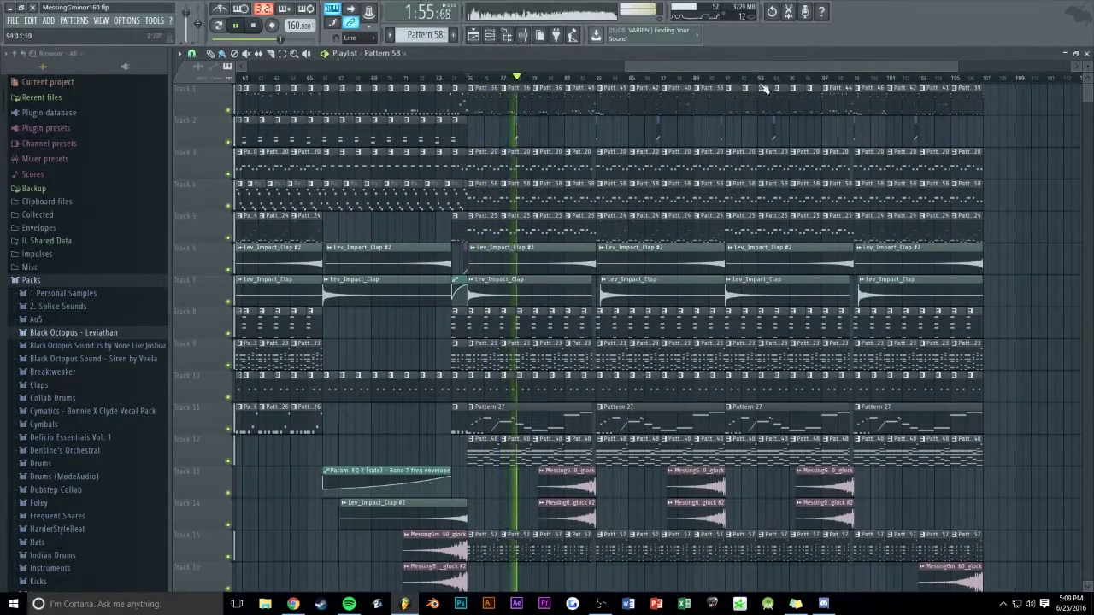
scroll(470, 197, up, 4)
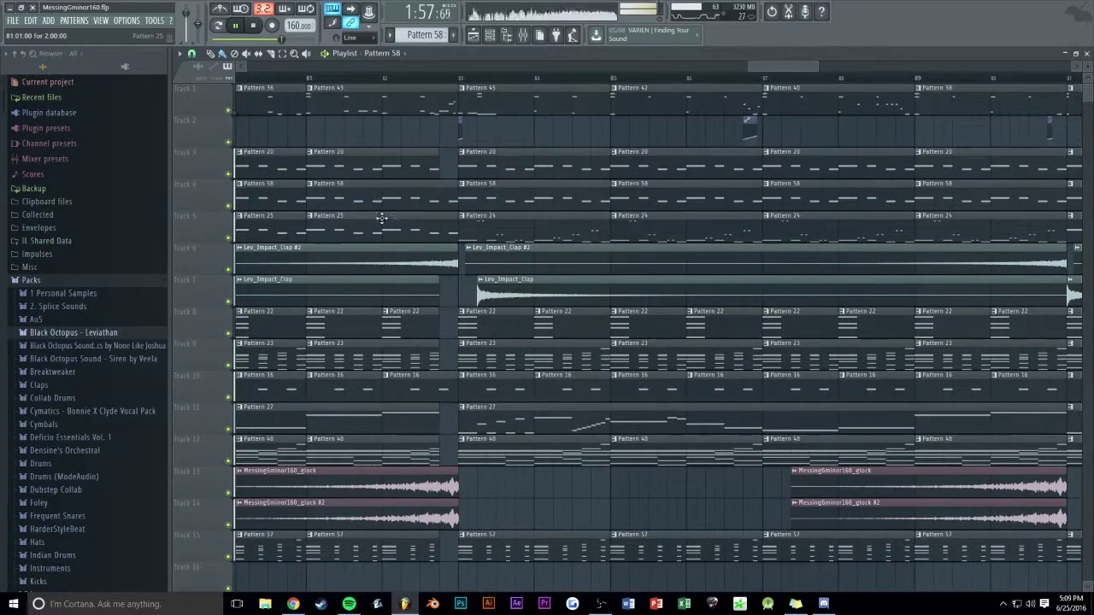
double_click(382, 219)
key(Escape)
key(space)
drag(442, 193, 424, 233)
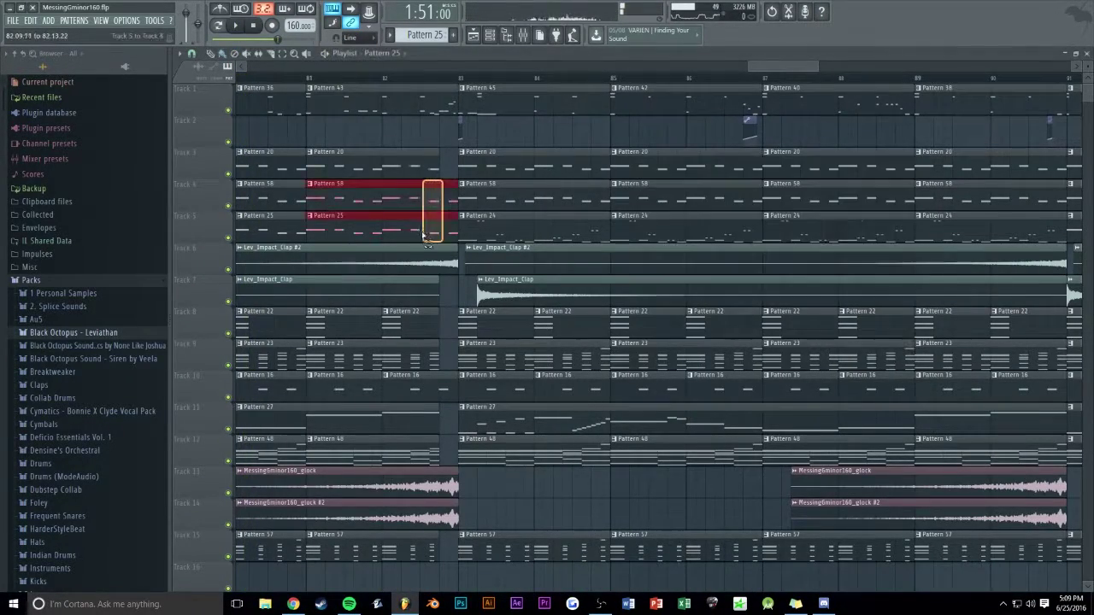
click(433, 78)
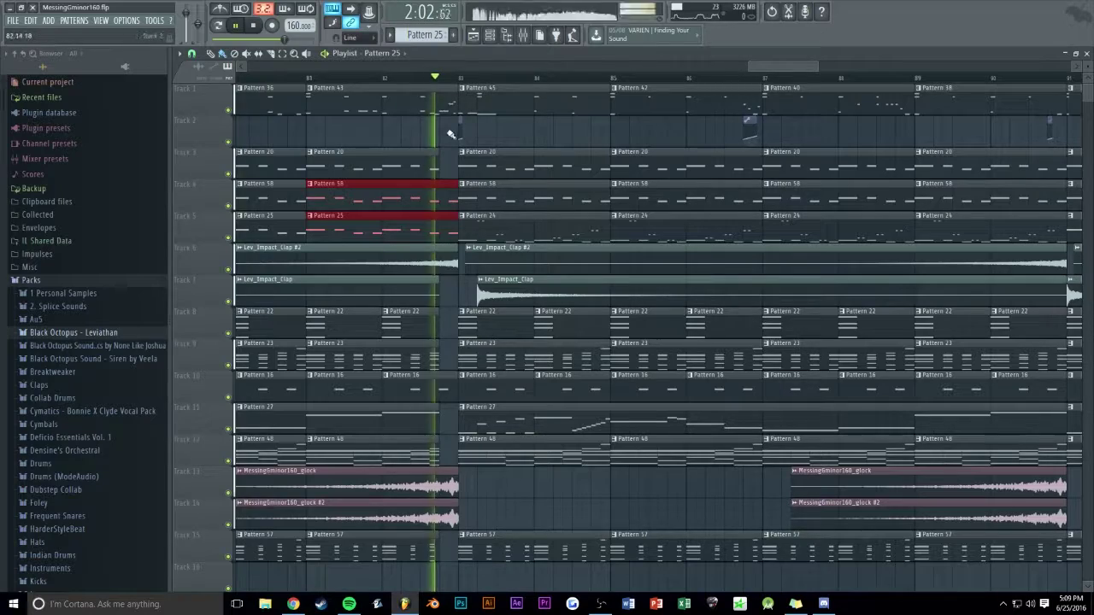
drag(454, 217, 437, 219)
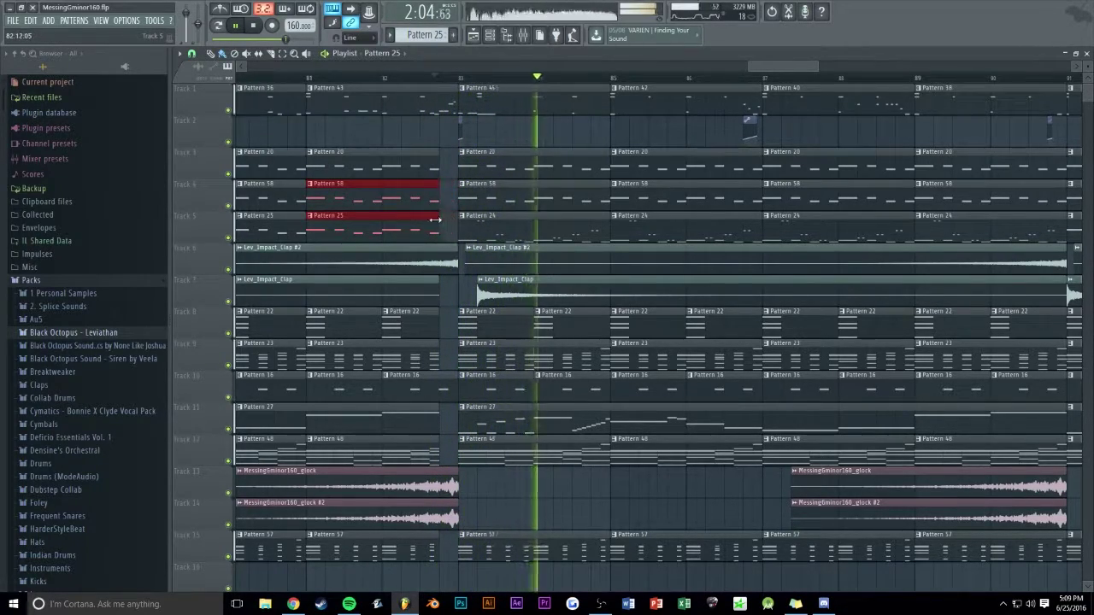
Shorten the Pattern 58 and Pattern 25 clips before bar 99 by one beat in the same way.
drag(816, 67, 880, 67)
drag(750, 193, 737, 228)
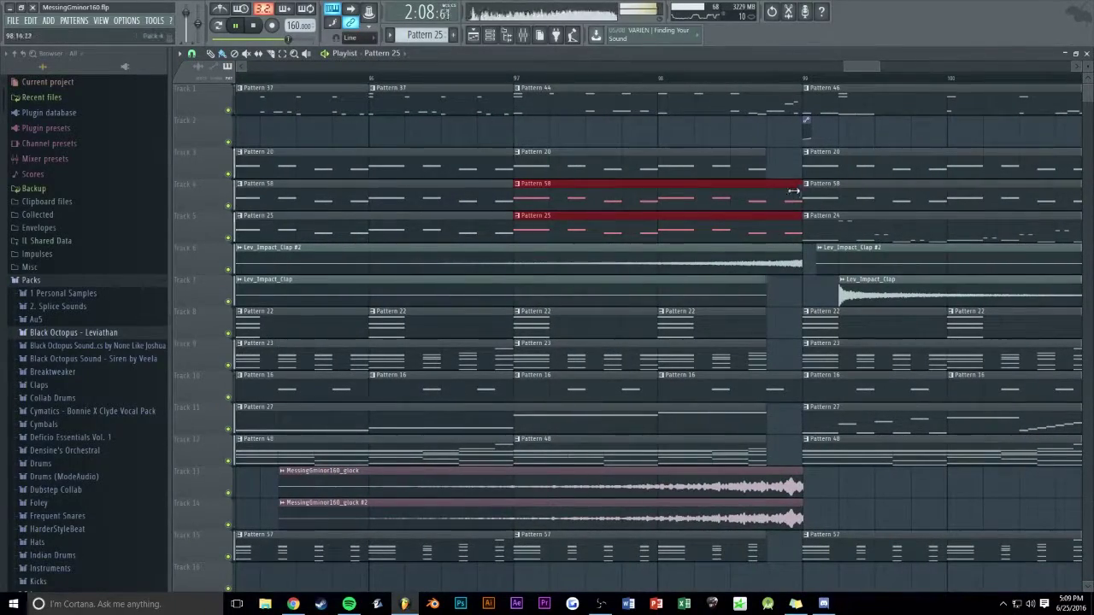
key(ctrl+d)
mouse_move(852, 68)
mouse_down()
mouse_move(875, 67)
mouse_move(779, 67)
mouse_move(854, 63)
mouse_up()
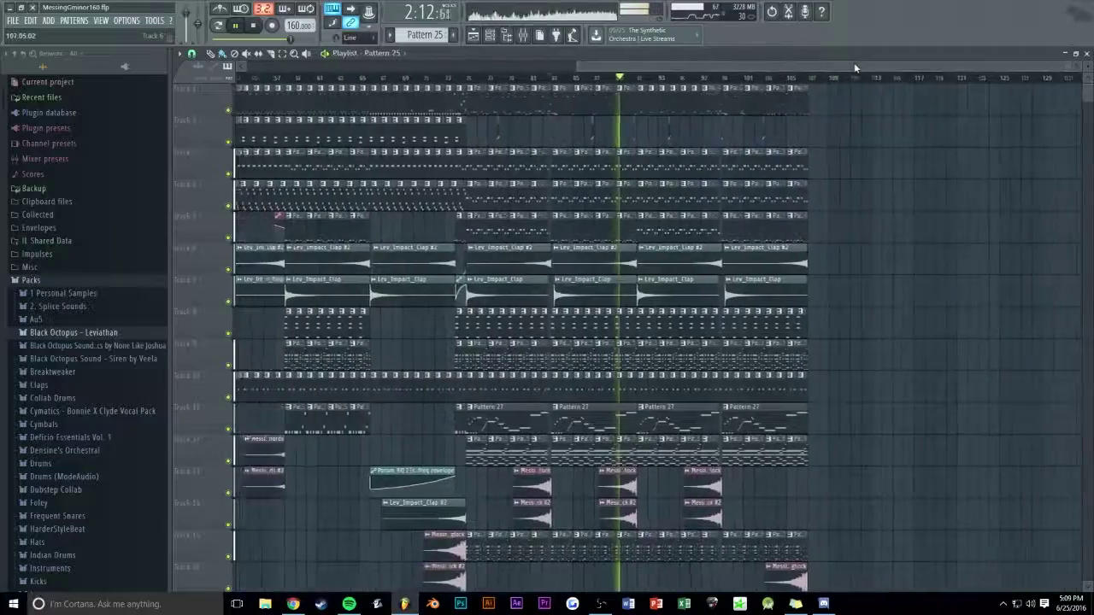
Play the final section through to its end and save the project.
key(alt+Tab)
key(alt+Tab)
mouse_move(822, 66)
mouse_down()
mouse_move(701, 67)
mouse_move(832, 65)
mouse_up()
key(alt+Tab)
key(alt+Tab)
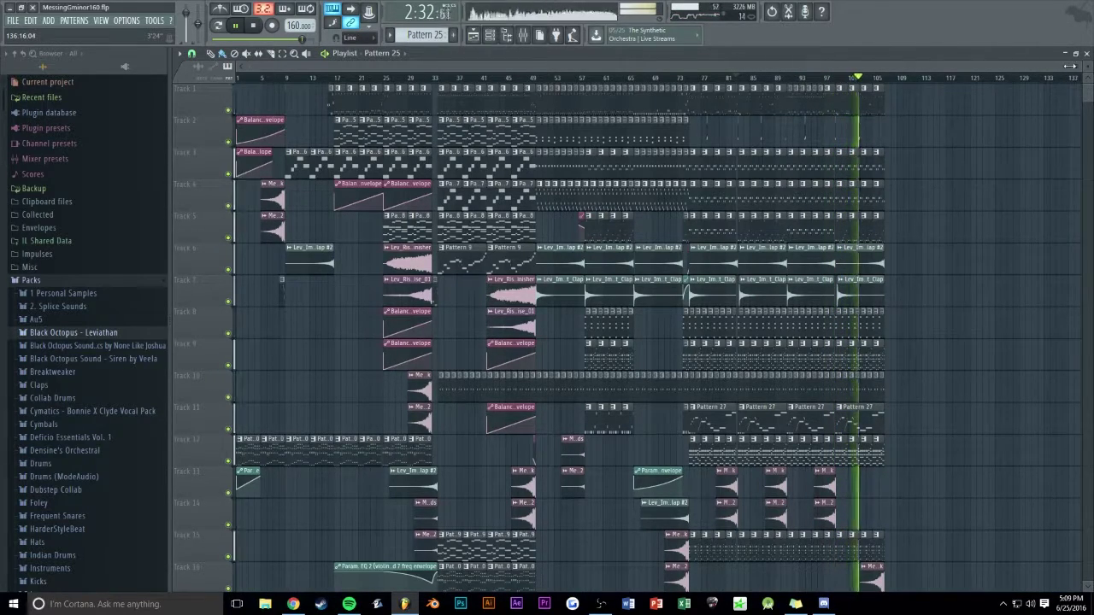
drag(1069, 65, 1021, 66)
key(ctrl+s)
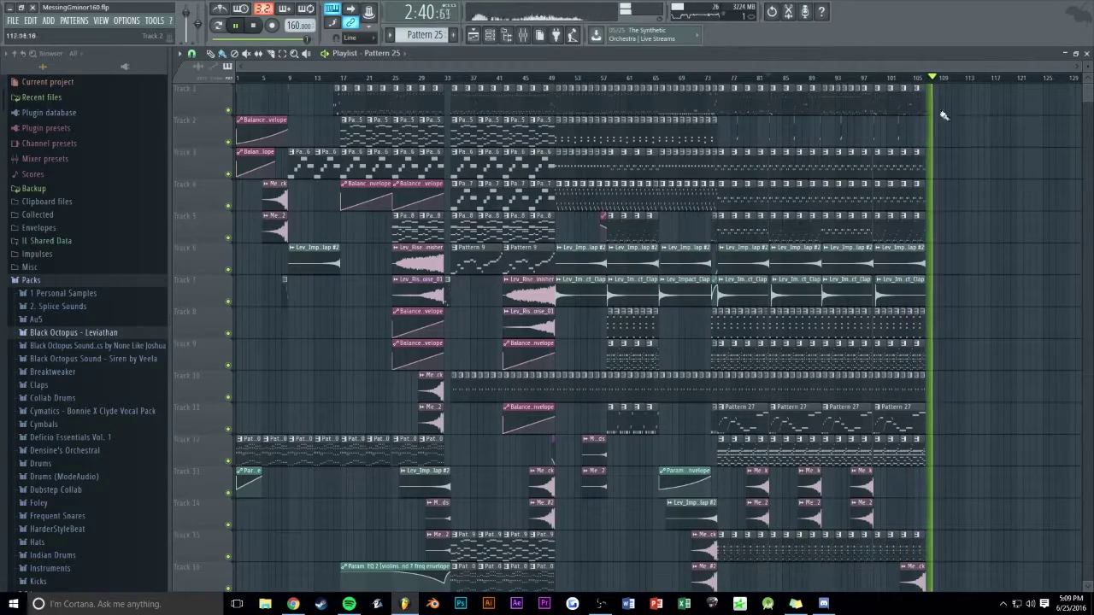
Try adding a short Pattern 22 clip at bar 107 on track 8 and play back the ending.
ctrl+scroll(965, 116, up, 10)
ctrl+scroll(944, 137, down, 2)
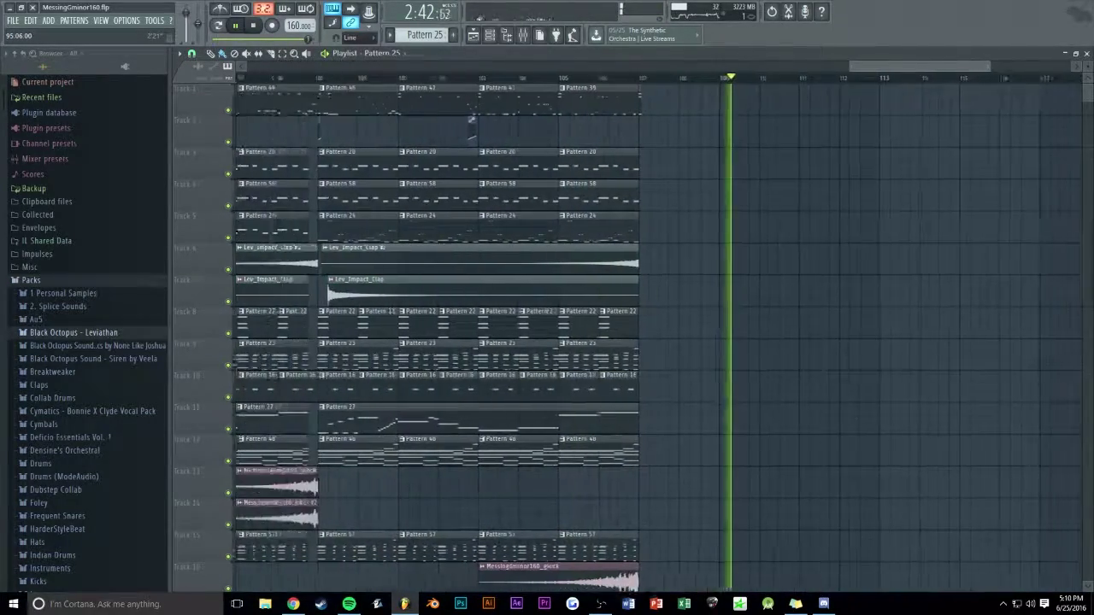
shift+drag(637, 324, 667, 320)
key(space)
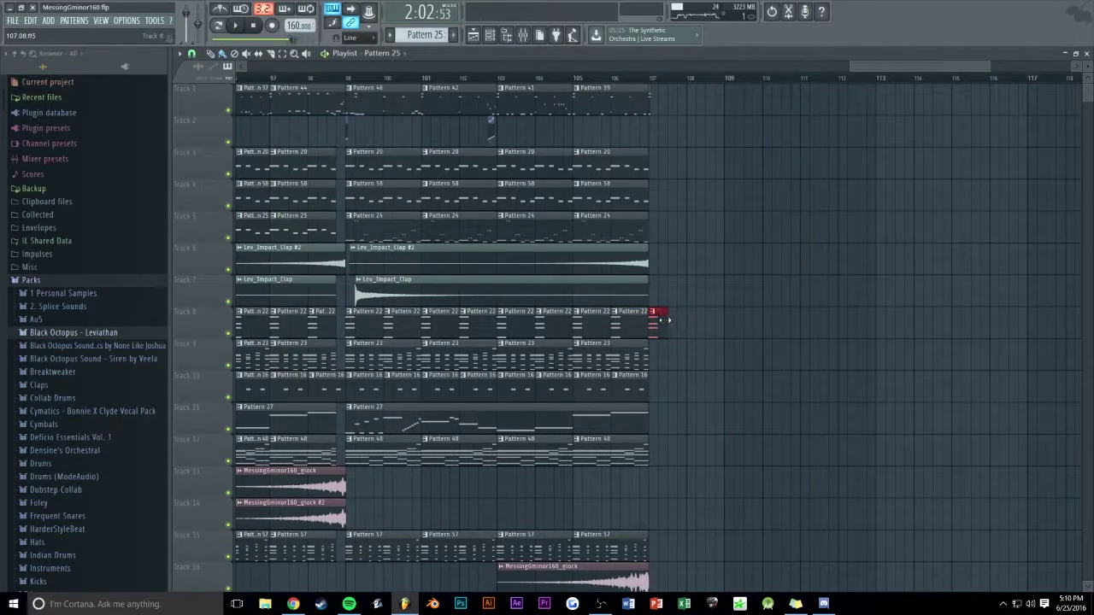
key(space)
key(space)
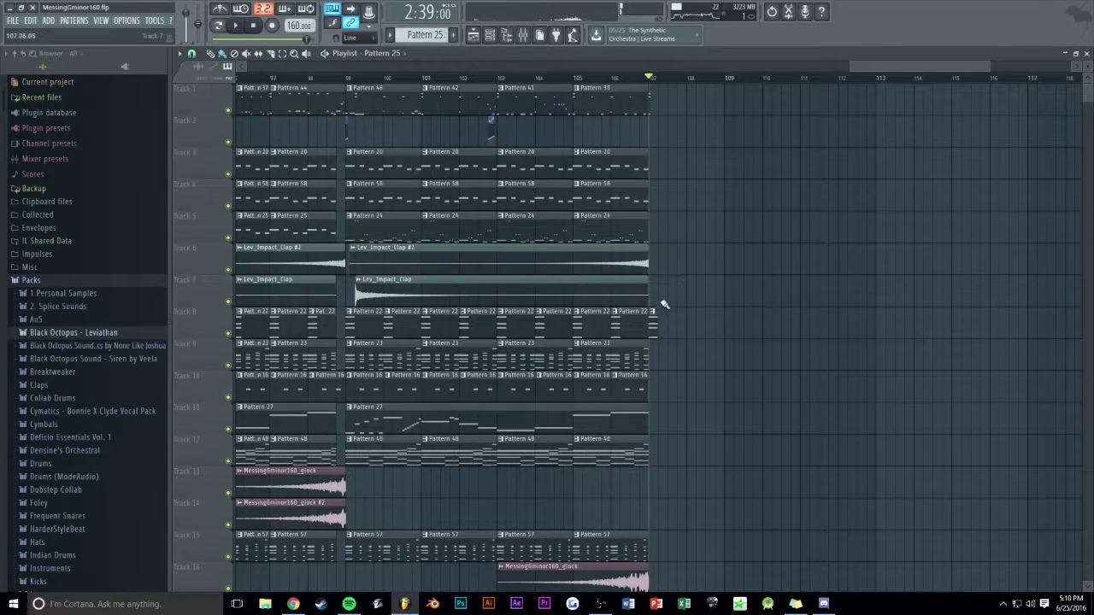
Copy the Pattern 23 clip to bar 107 on track 9, trim it to one beat and play back the ending.
shift+drag(621, 362, 710, 358)
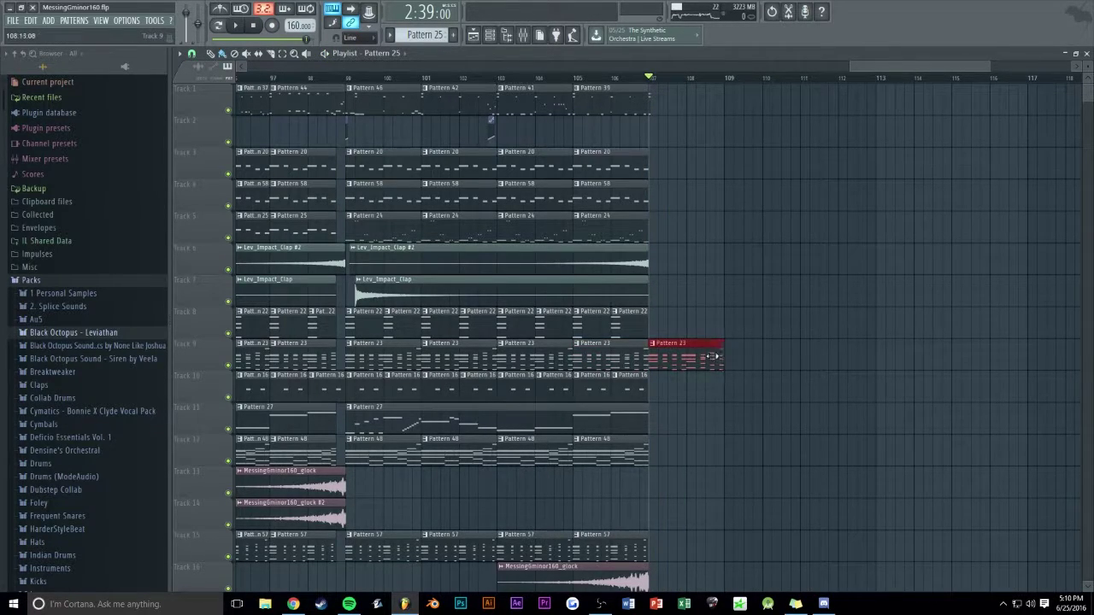
key(space)
click(608, 77)
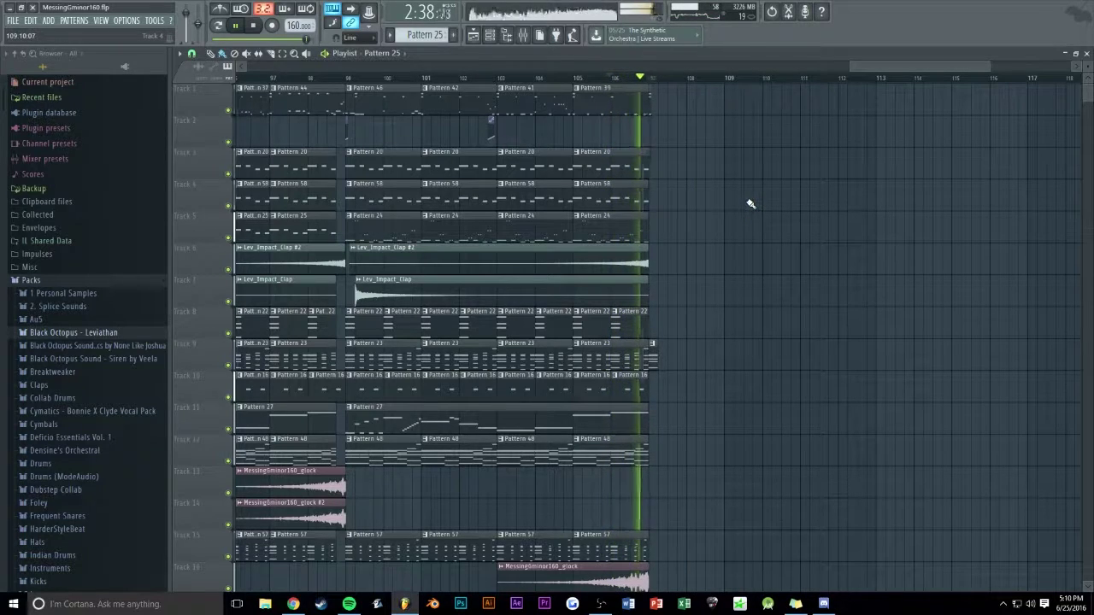
Duplicate the last clips of tracks 3 to 5 at bar 107 and trim the copies to one beat.
scroll(871, 77, up, 2)
drag(604, 157, 589, 224)
key(ctrl+b)
drag(734, 184, 621, 183)
ctrl+click(687, 181)
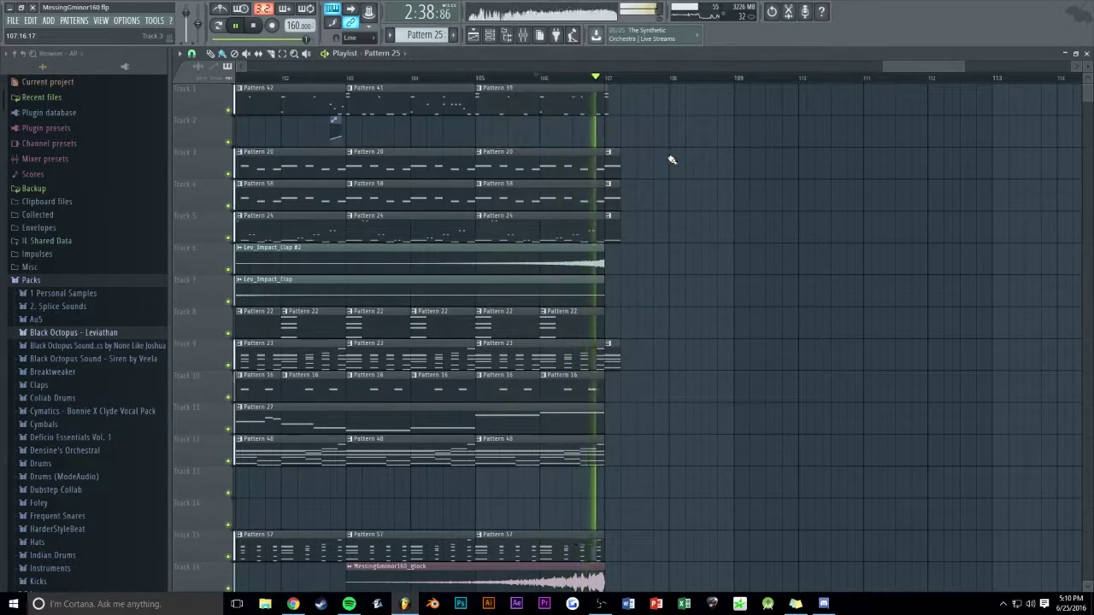
Try duplicating the last Lev_Impact_Clap clip on track 7 at bar 107, play it back and delete the copy.
scroll(901, 65, down, 8)
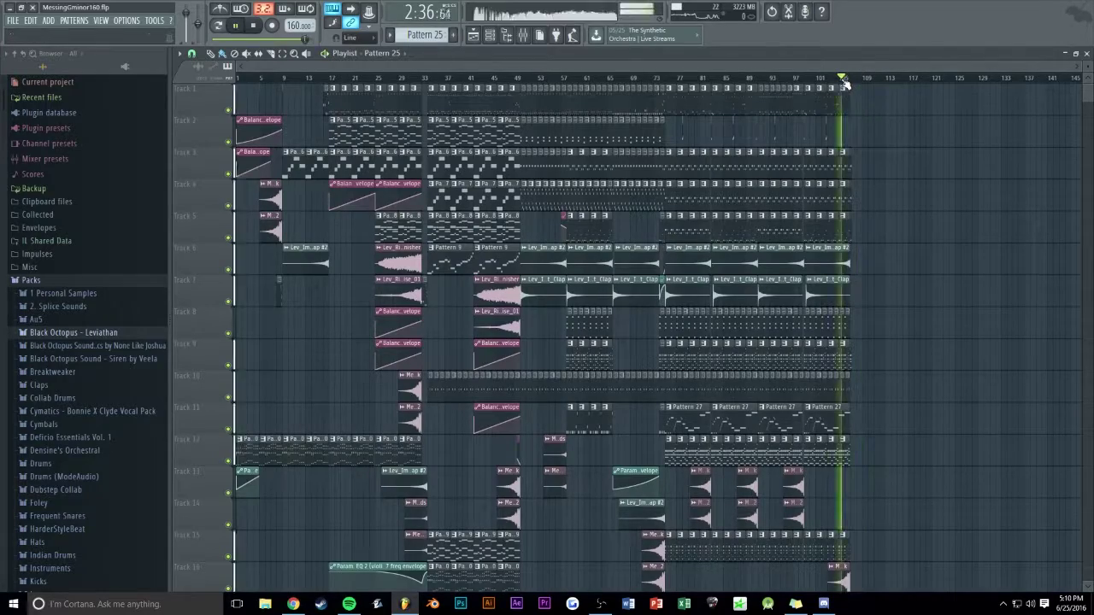
scroll(851, 85, up, 8)
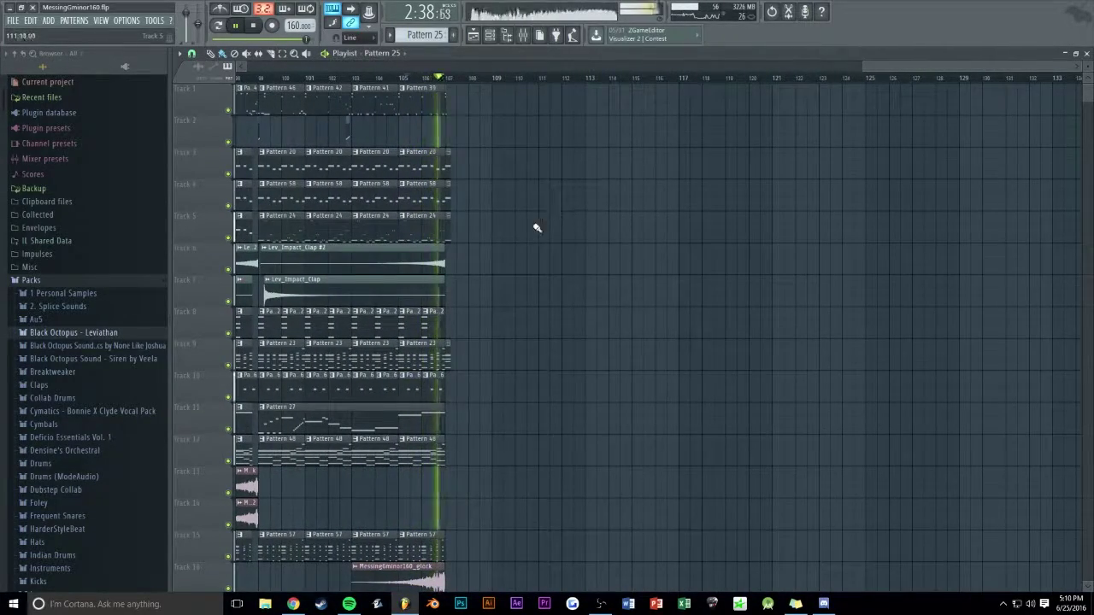
ctrl+click(419, 288)
key(ctrl+b)
key(space)
click(512, 231)
key(space)
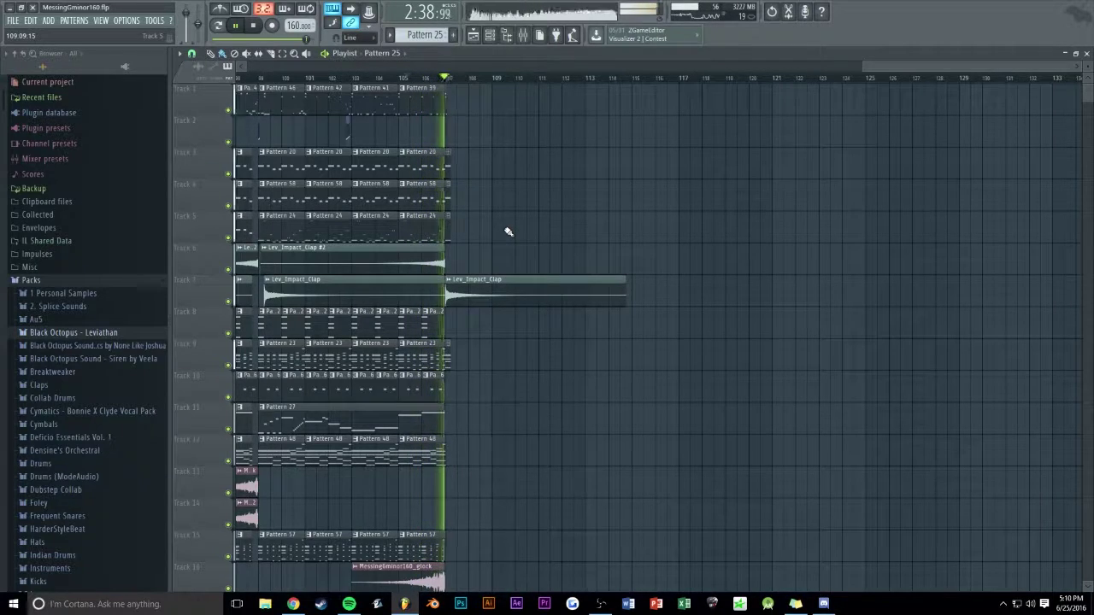
right_click(514, 293)
Play back the ending from about bar 105 and look over all tracks for clips that run past bar 107.
scroll(896, 75, down, 5)
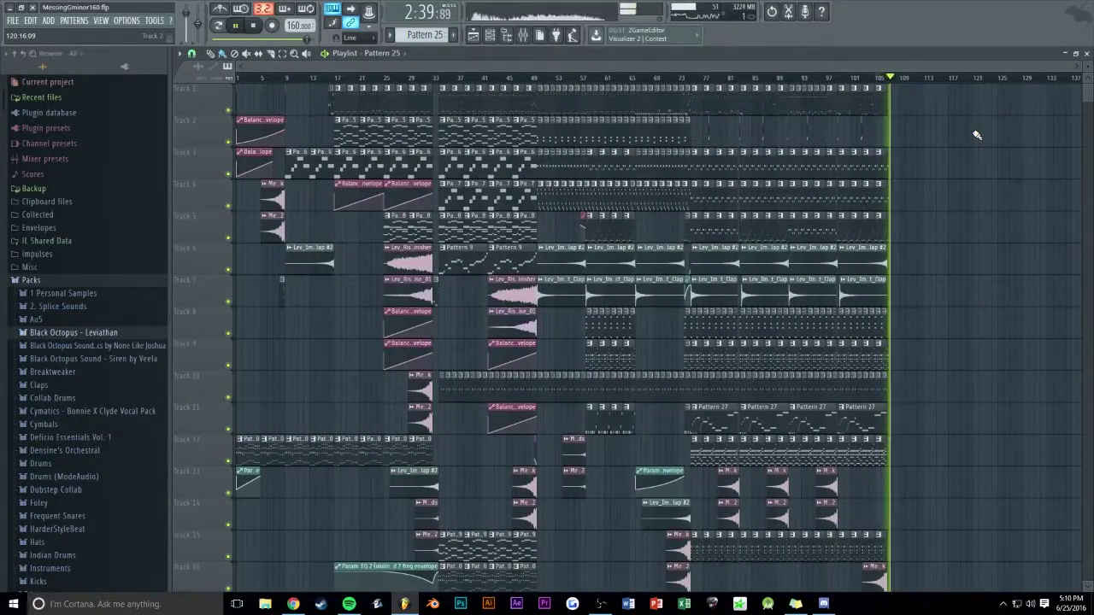
scroll(974, 136, down, 4)
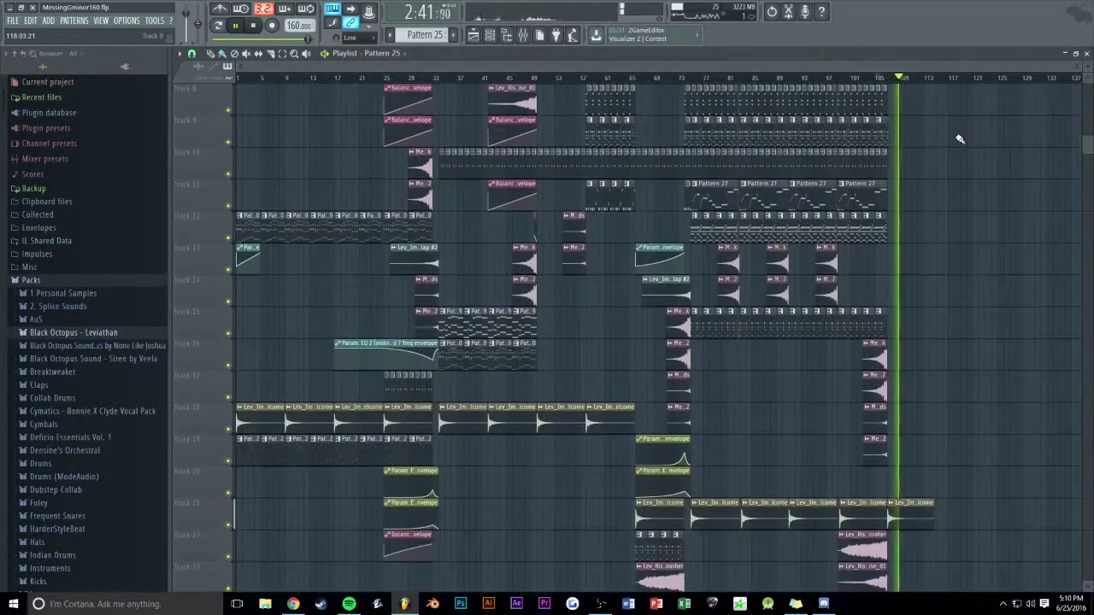
scroll(959, 139, up, 4)
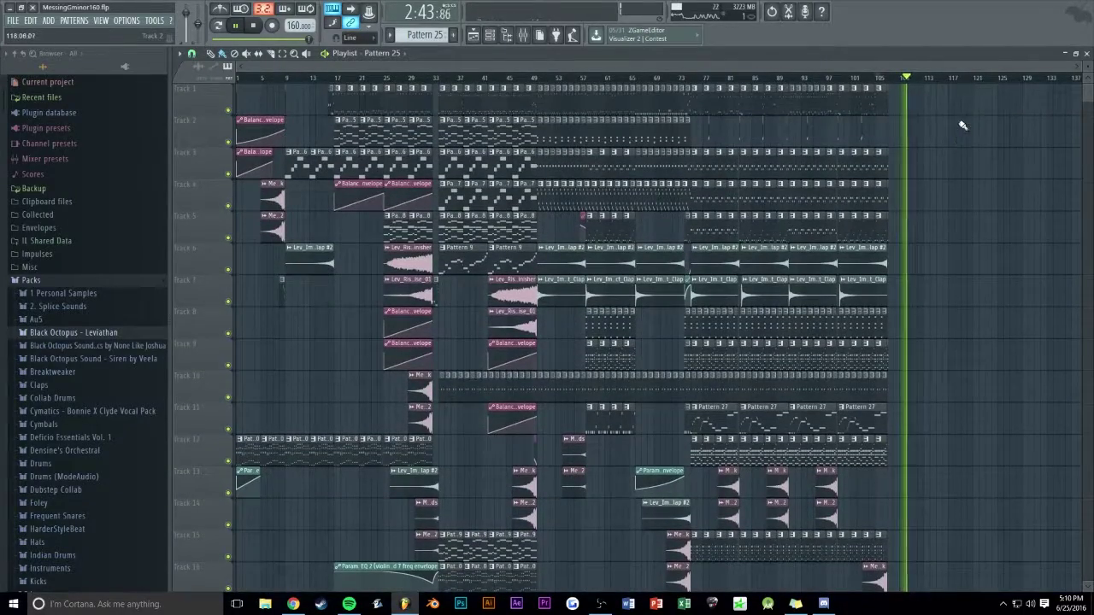
scroll(880, 68, down, 1)
click(823, 77)
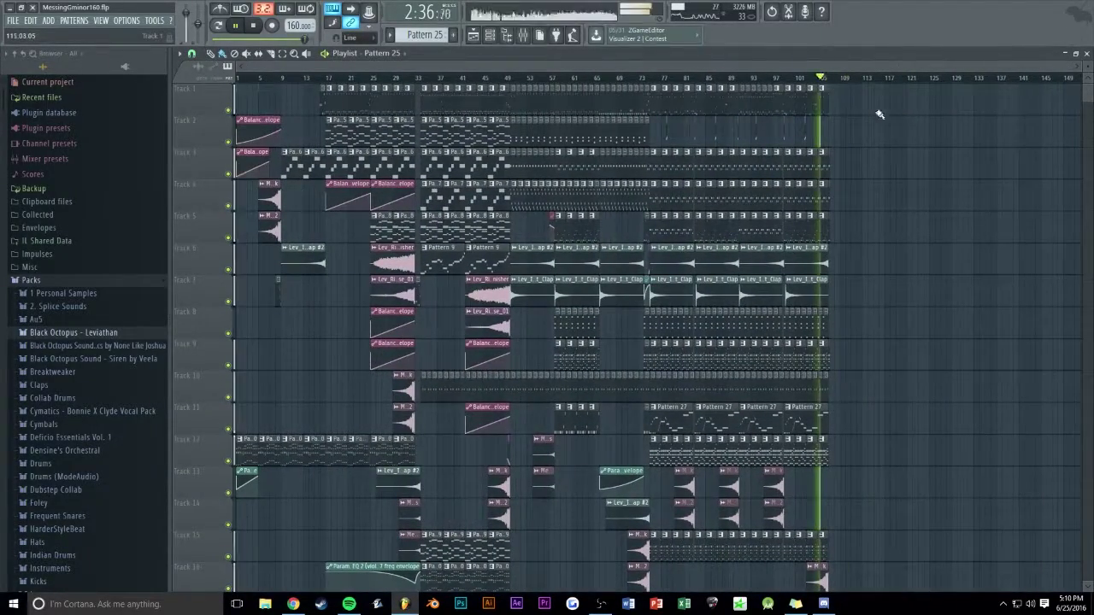
scroll(881, 114, down, 9)
scroll(317, 184, up, 9)
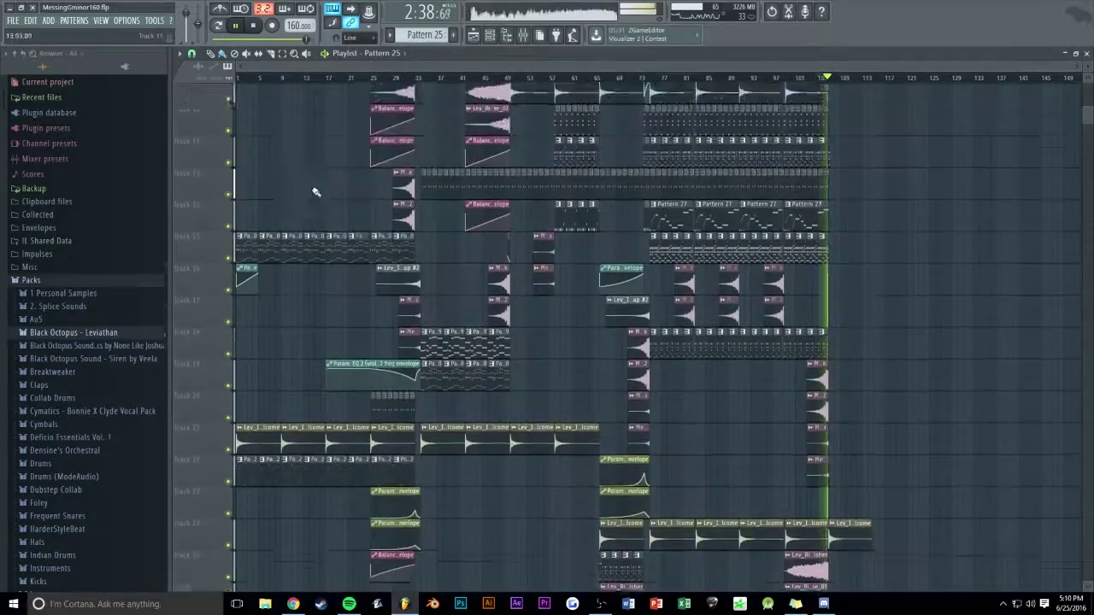
Play back the arrangement from about bar 11 into the final section.
scroll(291, 217, up, 1)
click(293, 78)
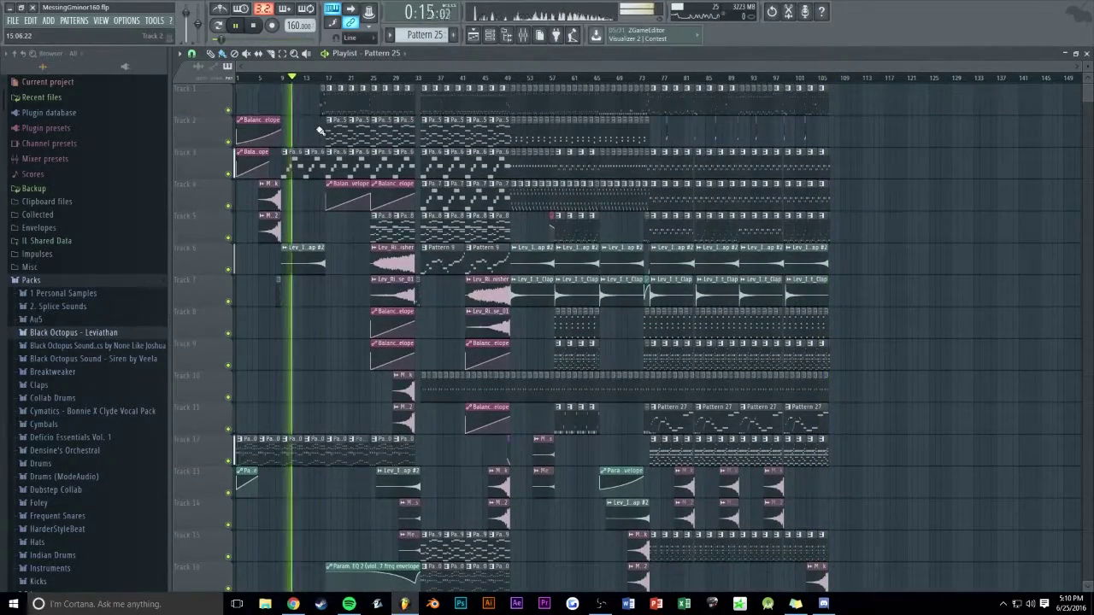
scroll(342, 86, up, 2)
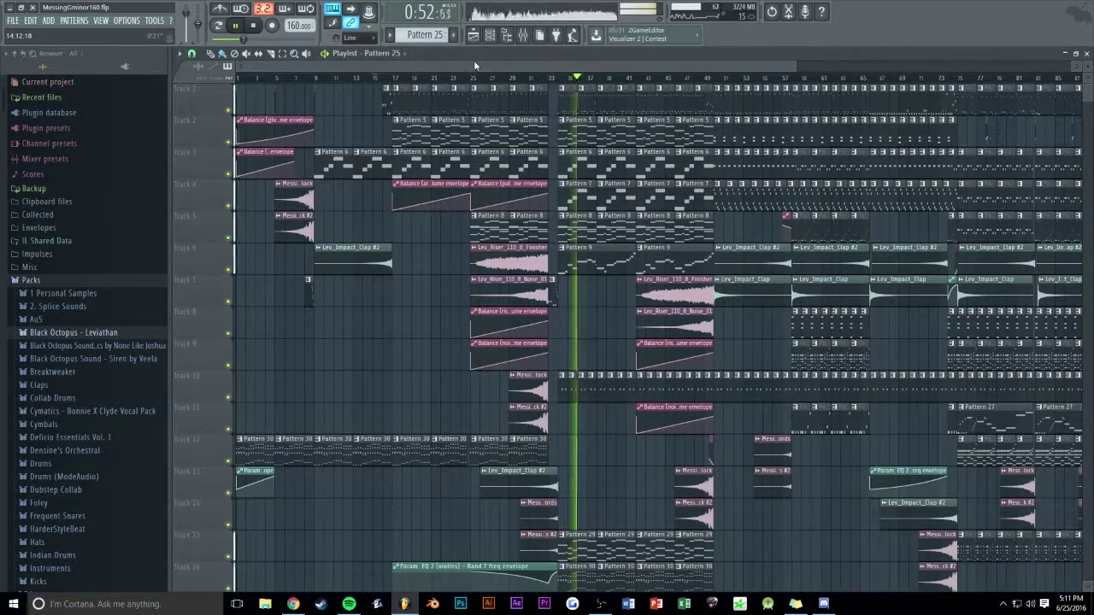
drag(795, 67, 932, 67)
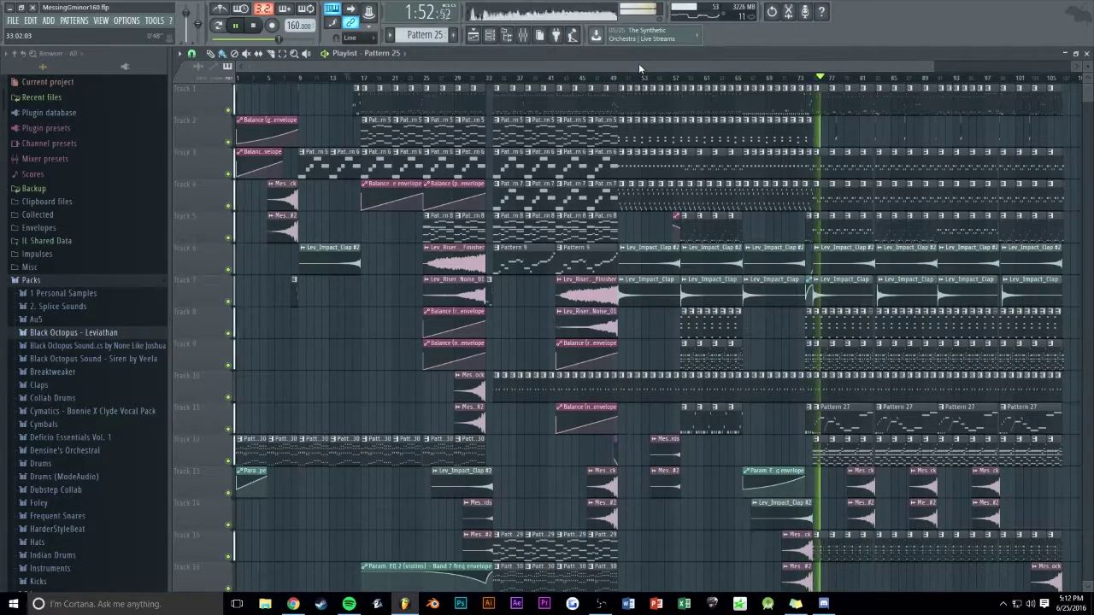
Replay the transition into the final section from bar 73 to check the drum fill before bar 75.
scroll(639, 69, up, 7)
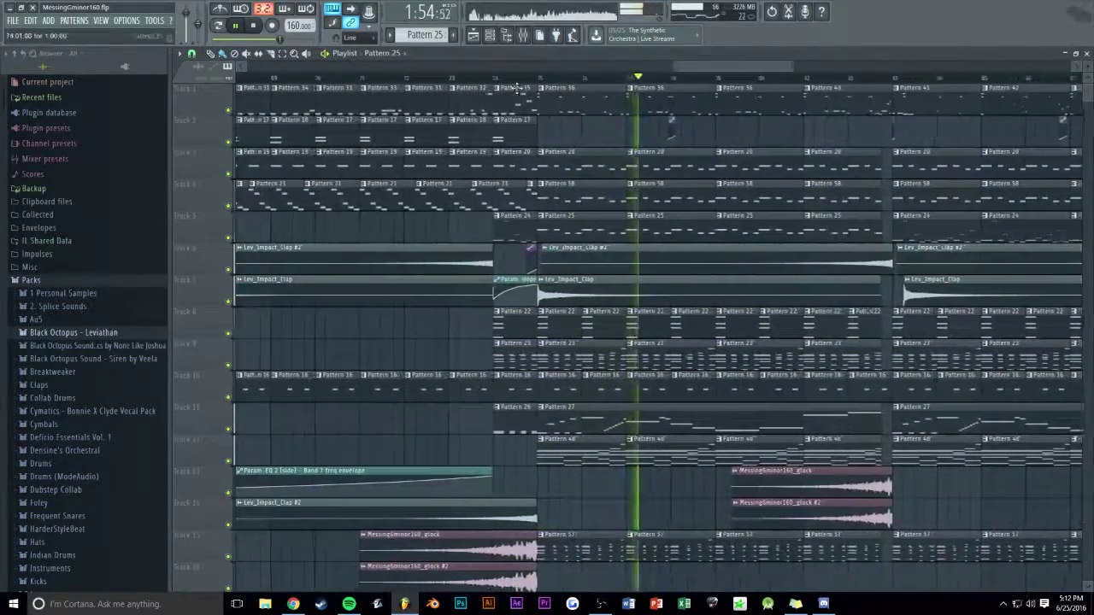
key(space)
click(454, 79)
key(space)
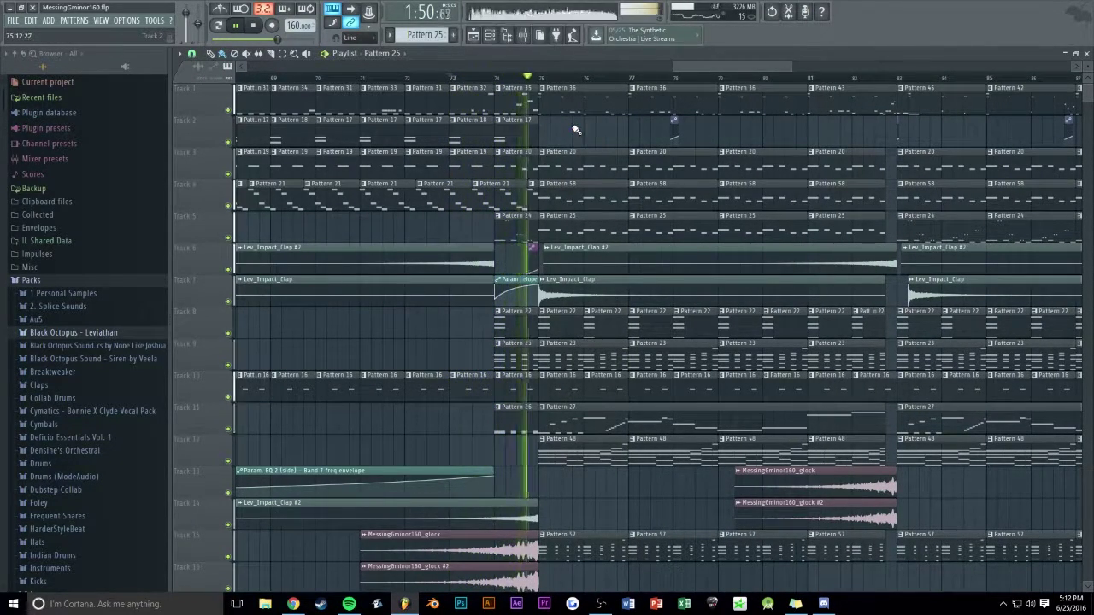
scroll(710, 65, up, 3)
scroll(707, 65, up, 3)
key(space)
Make the Pattern 32 clip at bar 73 on track 1 unique and move its last drum note up to B3.
click(451, 89)
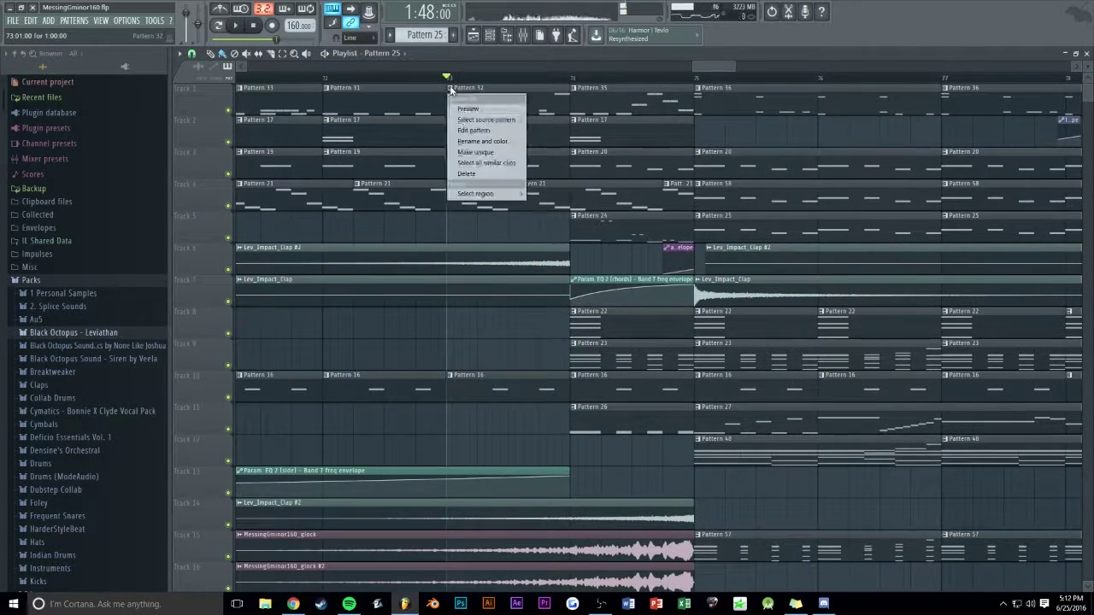
click(478, 152)
click(632, 336)
double_click(513, 92)
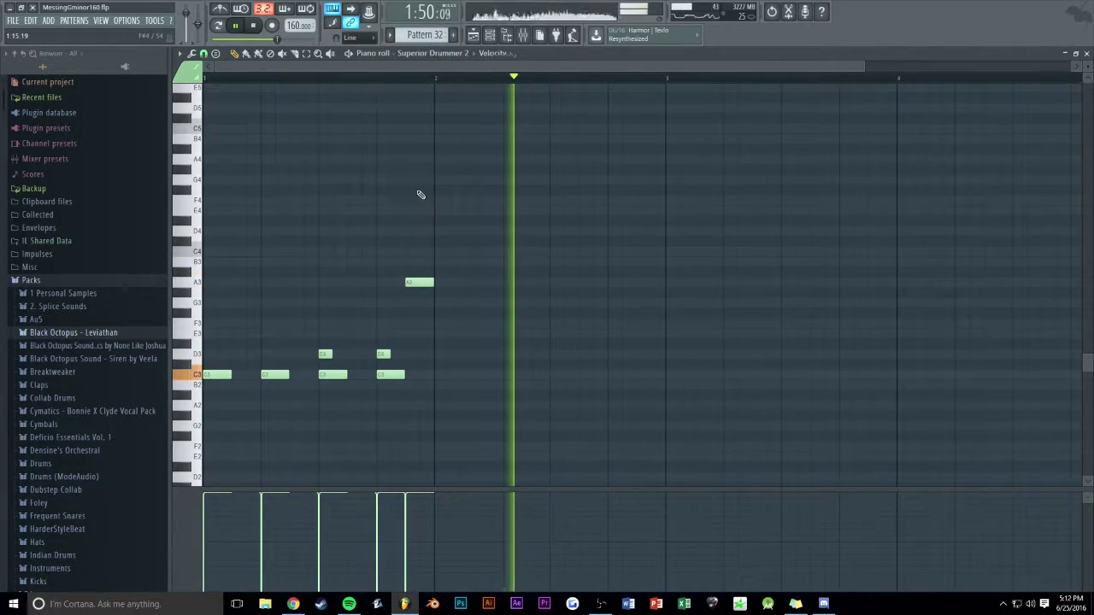
drag(420, 281, 420, 261)
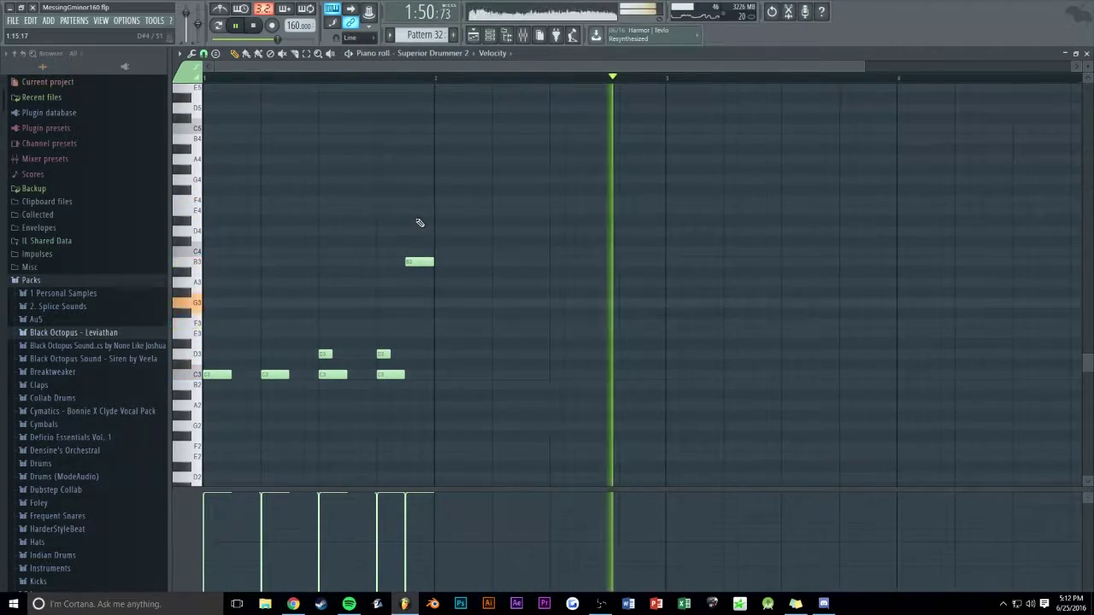
Play back the final section in the playlist from about bar 74 to listen to its drum fills.
key(F5)
drag(869, 66, 973, 66)
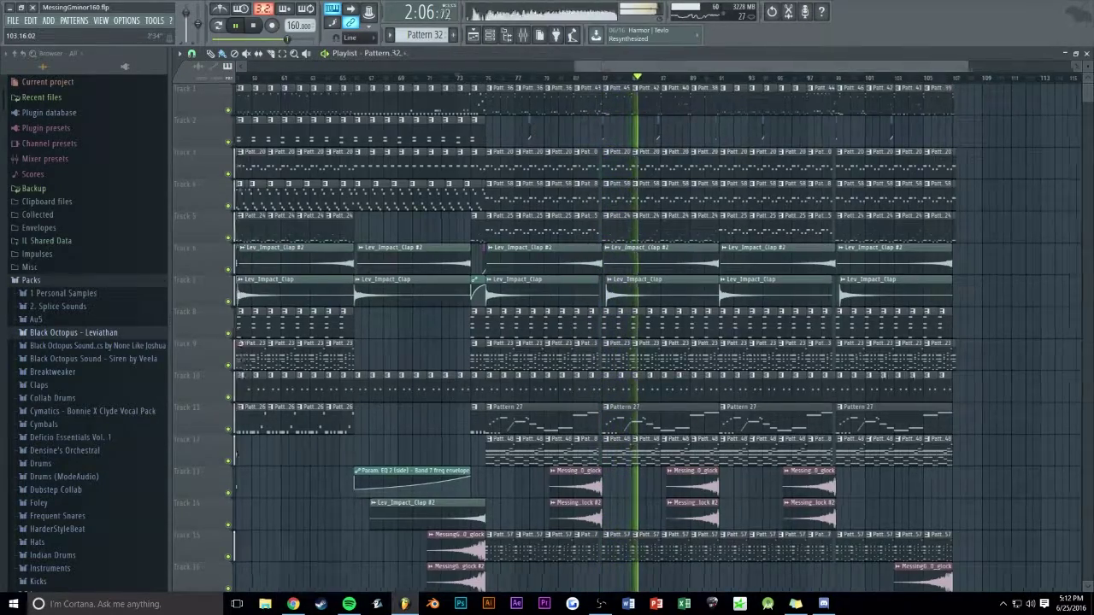
scroll(991, 111, down, 5)
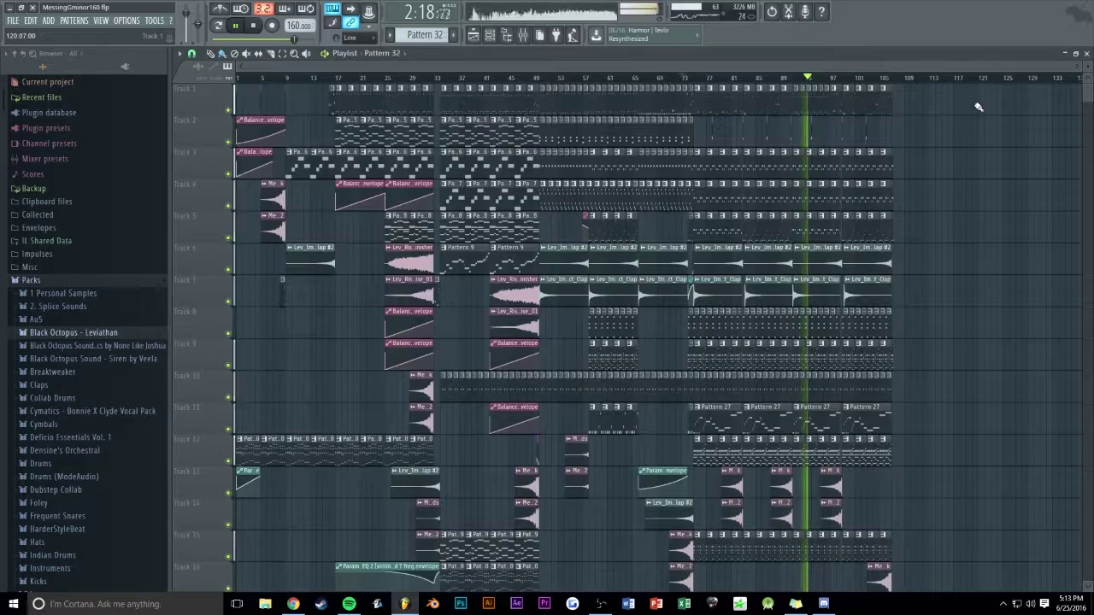
scroll(824, 55, up, 5)
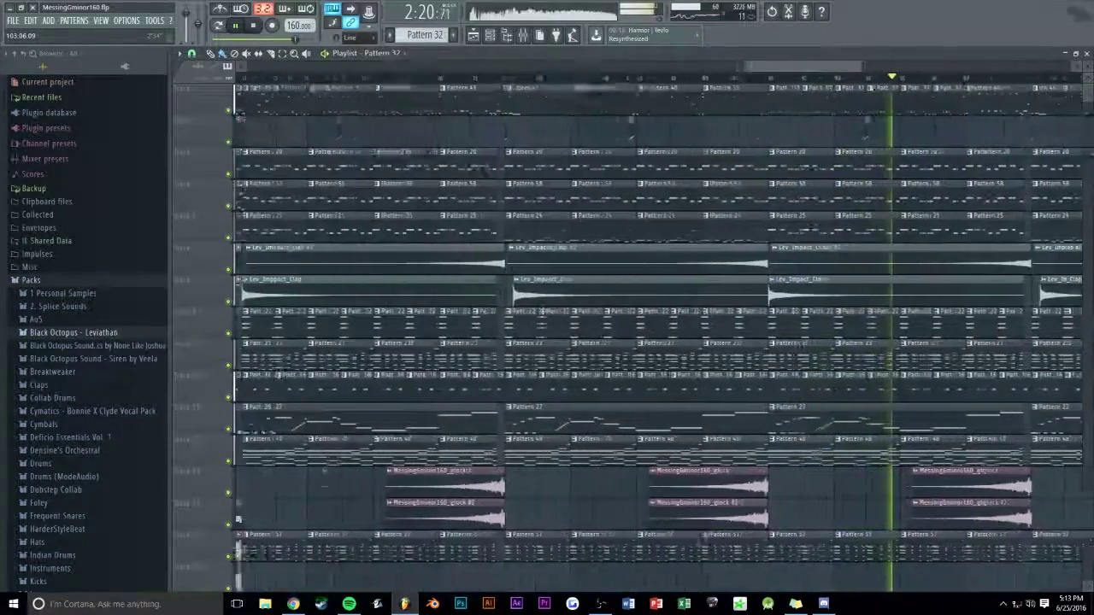
Extend the tom fill in the Pattern 38 drum clip at bar 89 with two G3 notes, ending the bar on two F3 notes.
click(656, 89)
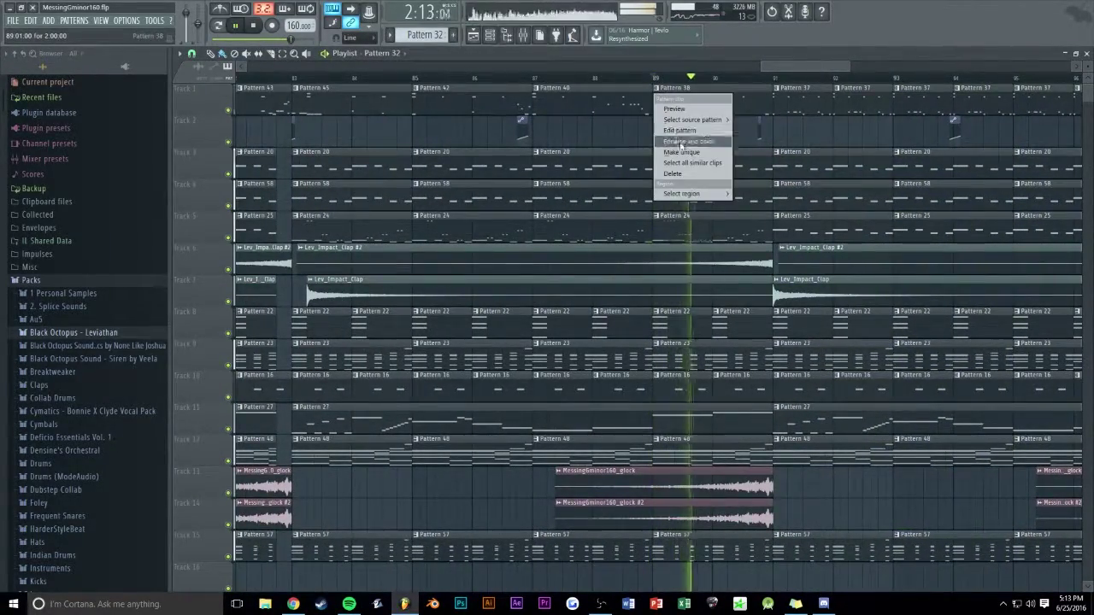
click(683, 142)
click(634, 338)
double_click(722, 111)
key(space)
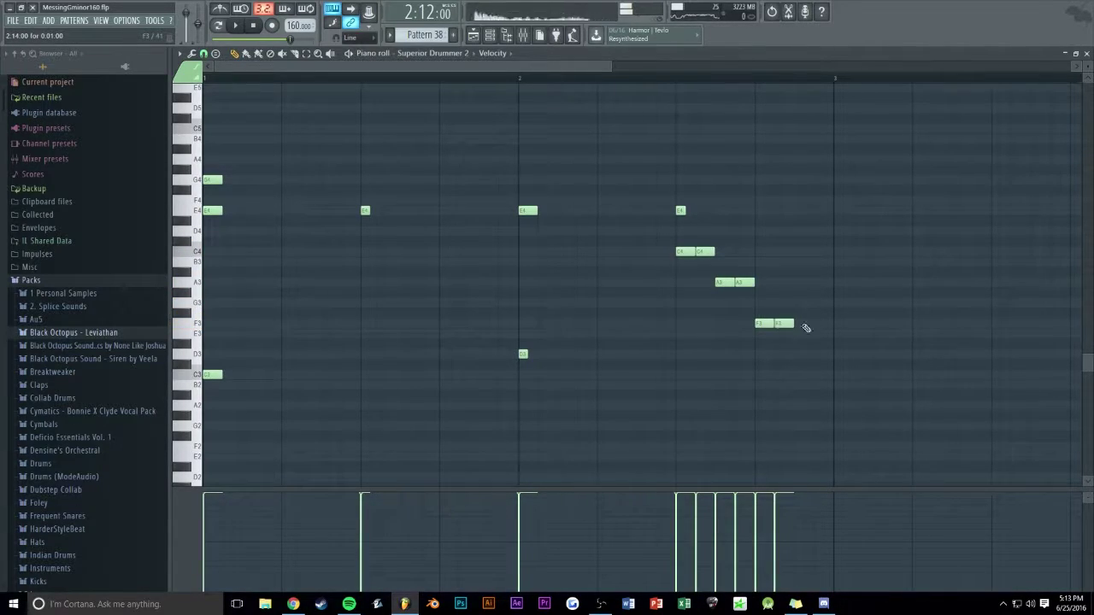
Play back the arrangement from bar 89 to the end of the track and save the project.
key(space)
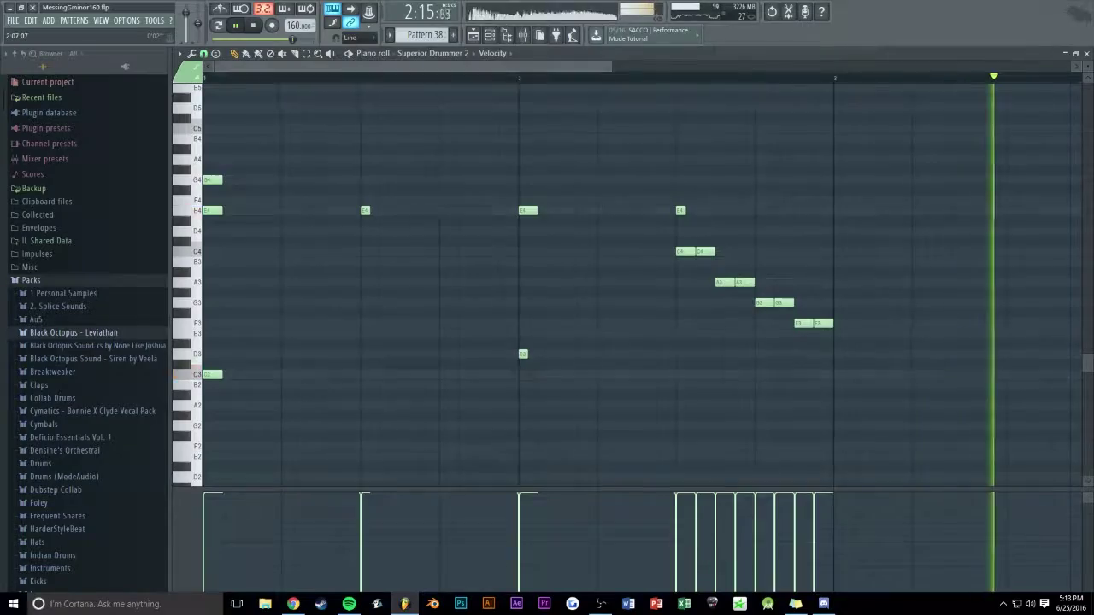
scroll(622, 134, down, 2)
key(F6)
scroll(889, 111, down, 5)
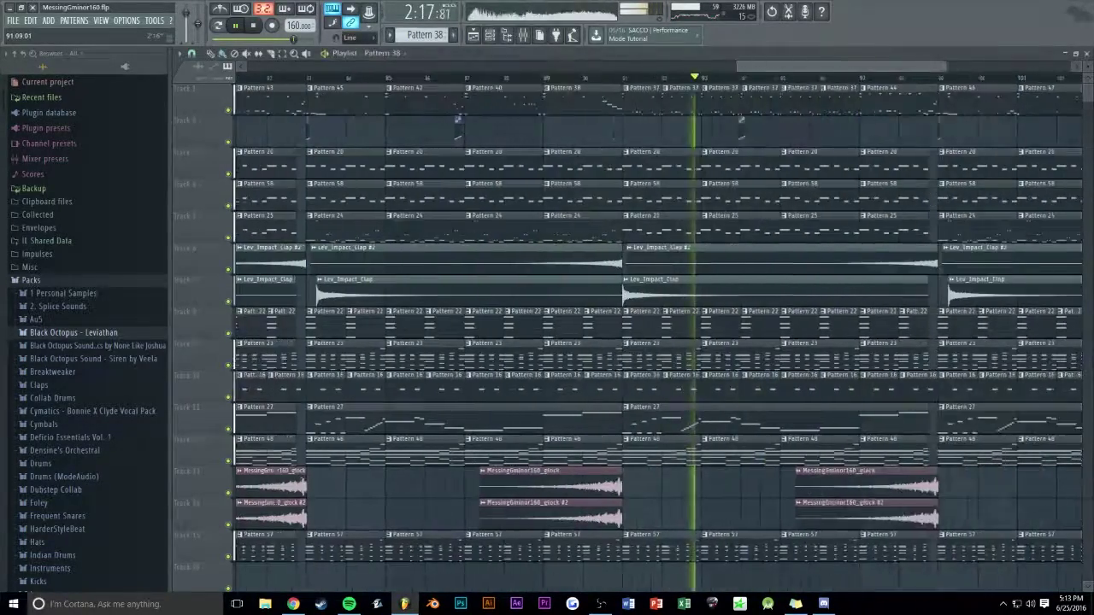
key(ctrl+s)
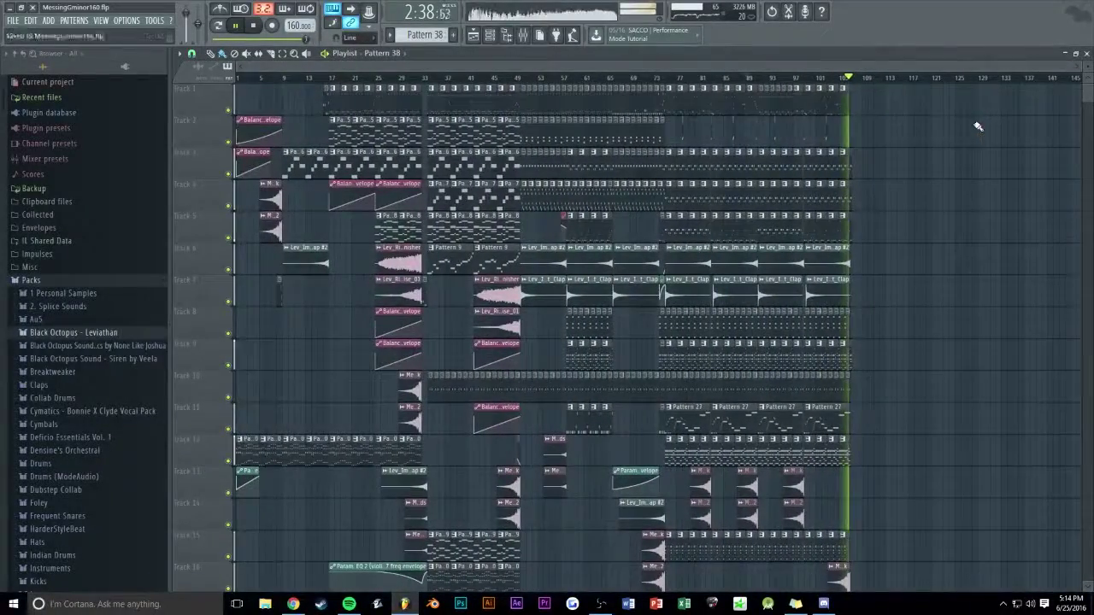
click(256, 27)
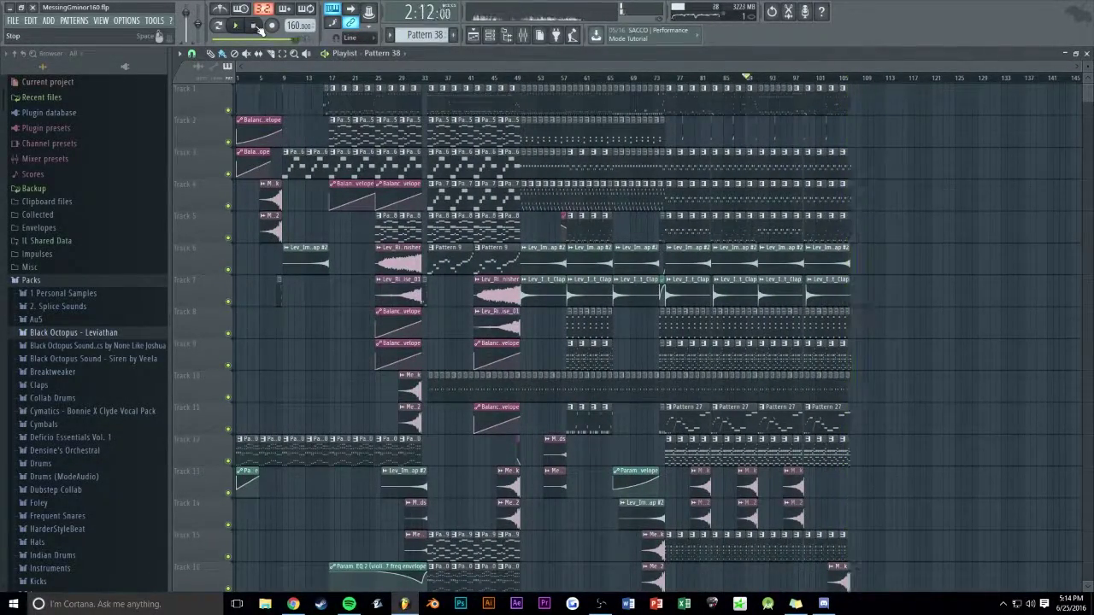